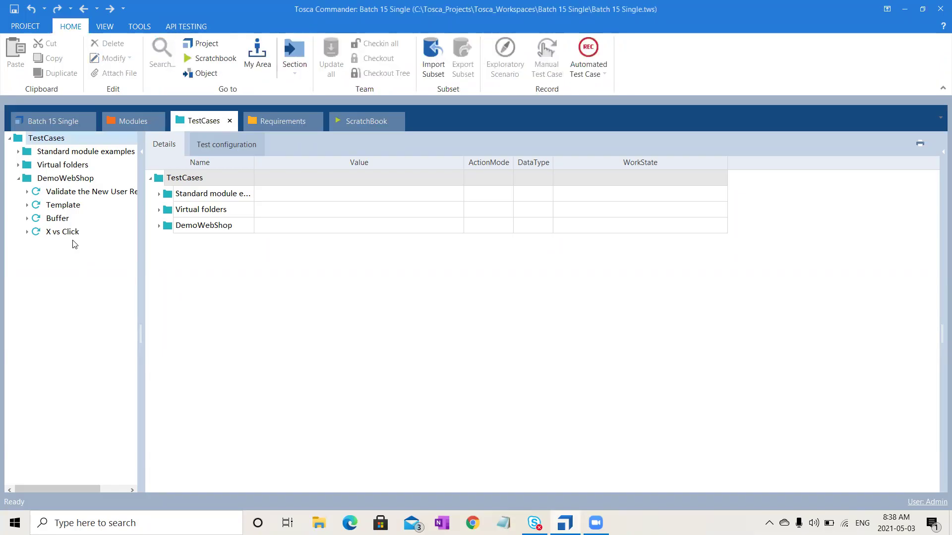
# Examine the DemoWebShop test cases, fully expanding the new user registration test case to review its test steps and values
pyautogui.click(77, 230)
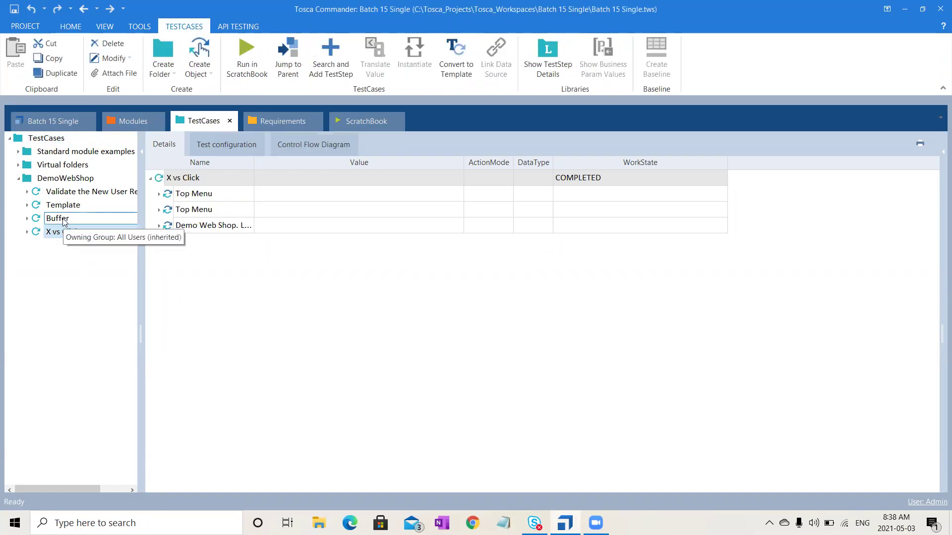
pyautogui.click(63, 220)
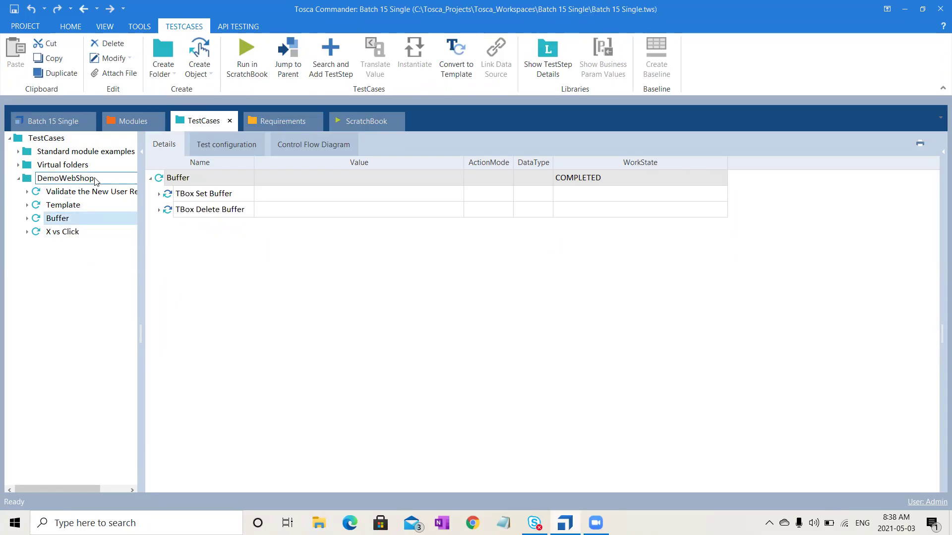
pyautogui.click(101, 192)
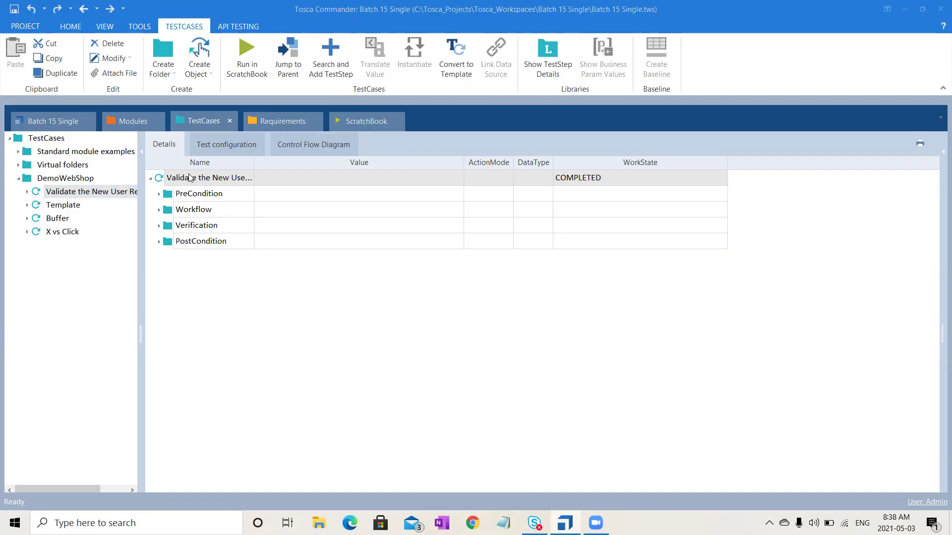
pyautogui.rightClick(190, 177)
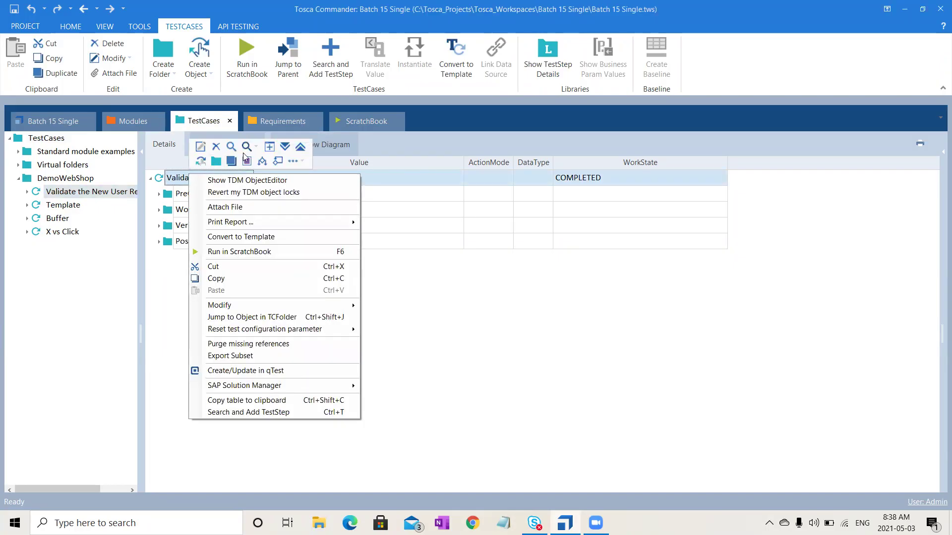
pyautogui.click(289, 148)
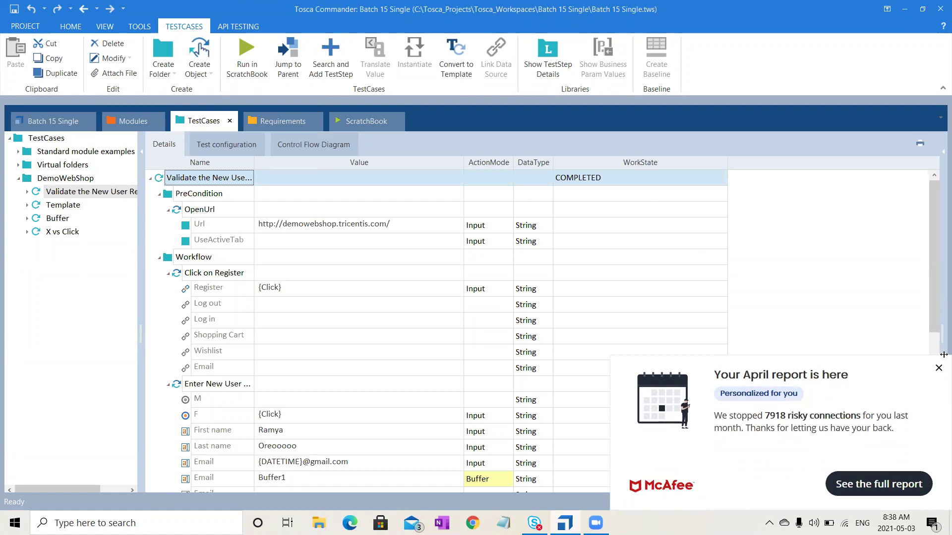
pyautogui.moveTo(940, 322); pyautogui.dragTo(938, 467)
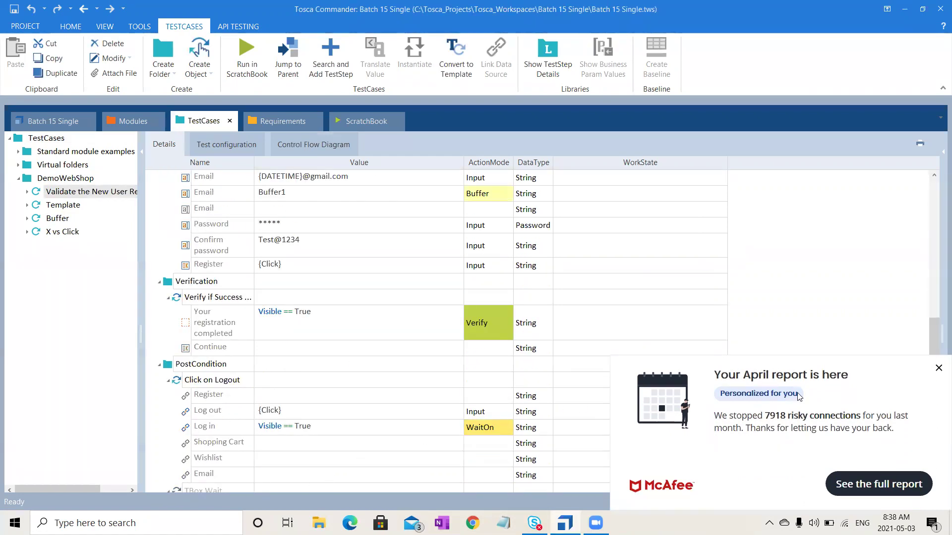
pyautogui.click(939, 370)
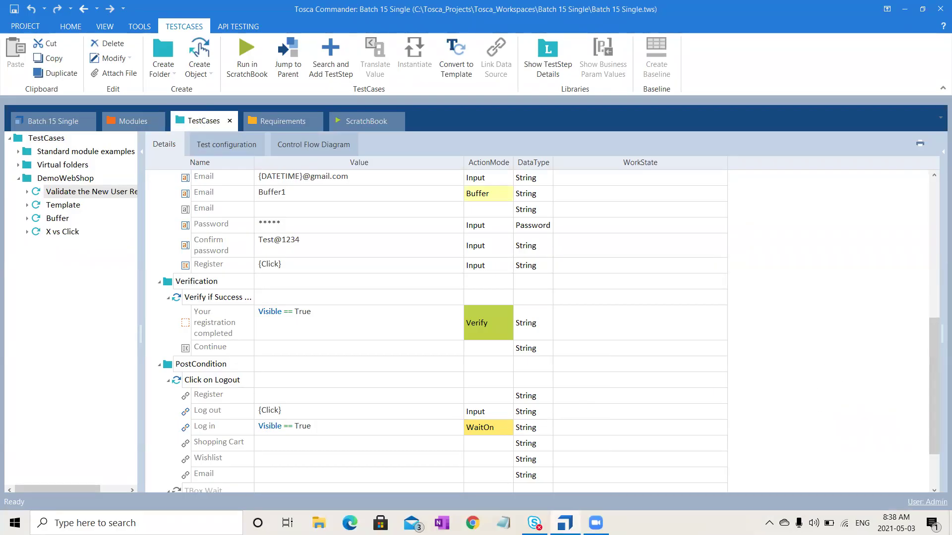
# Switch to Chrome, open amazon.com in a maximized window, and keep the current delivery address
pyautogui.click(442, 523)
pyautogui.click(472, 523)
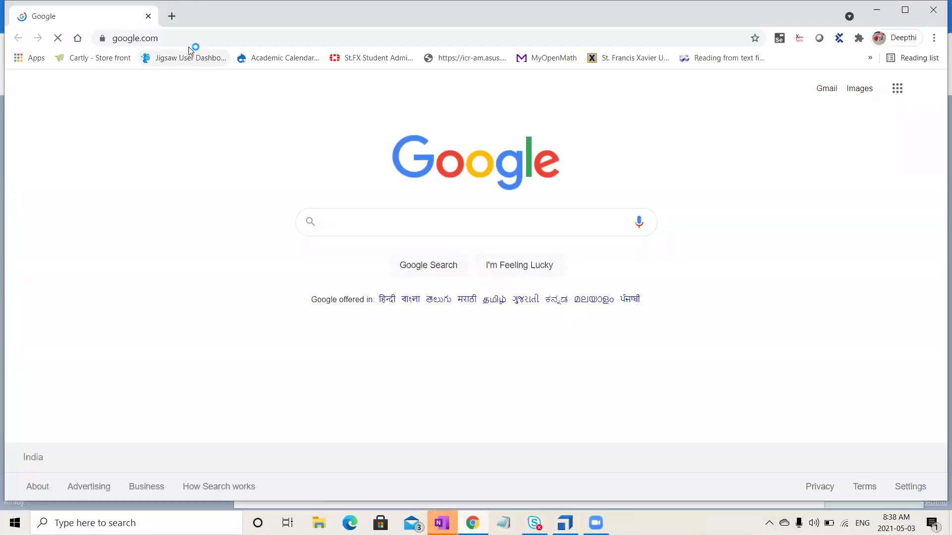
pyautogui.click(198, 38)
pyautogui.write('a')
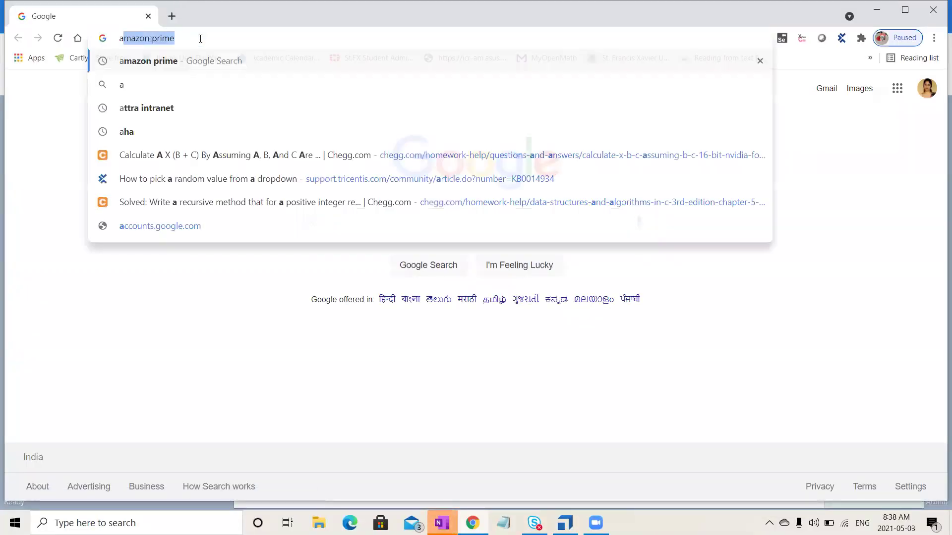
pyautogui.write('mazon')
pyautogui.press('BackSpace')
pyautogui.write('.com')
pyautogui.press('Return')
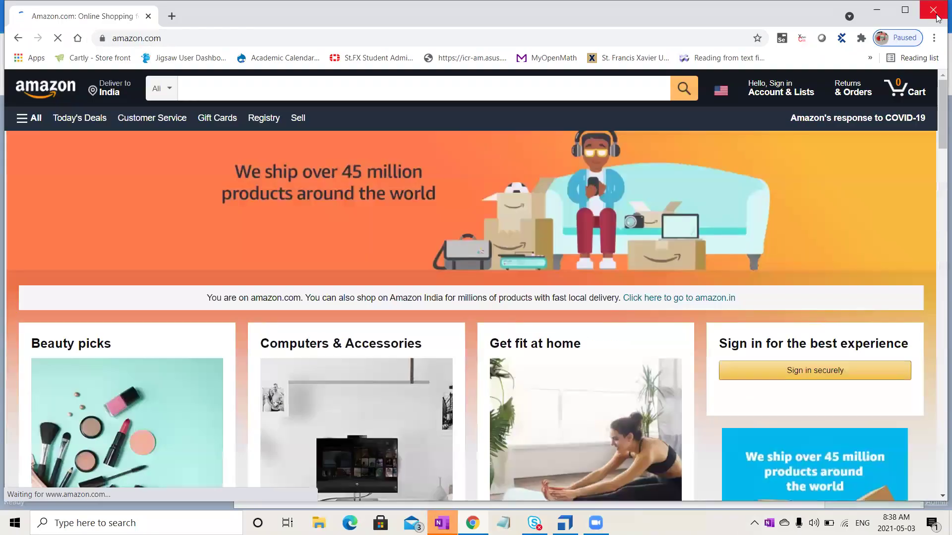
pyautogui.click(905, 10)
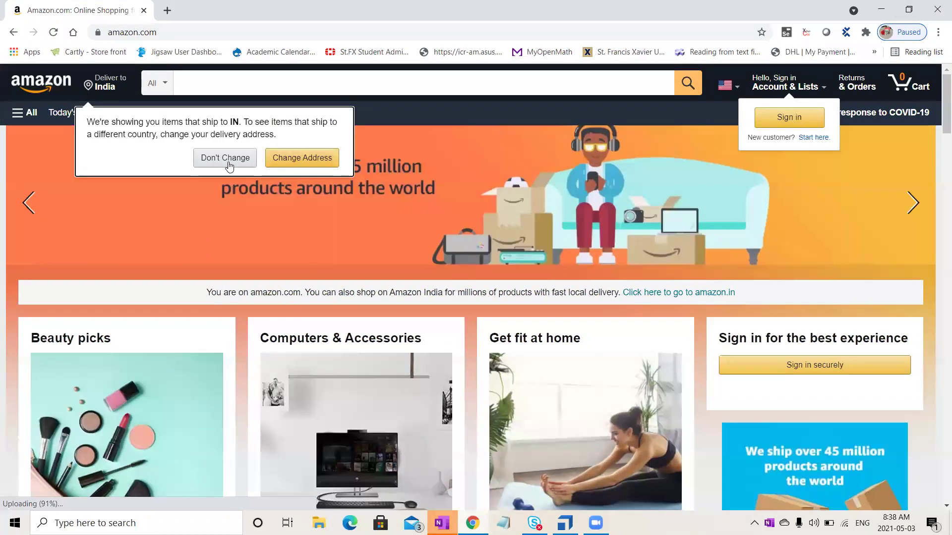
pyautogui.click(225, 168)
# Examine the Amazon search suggestions for the partial terms "Com" and "Compu", then leave the search box empty
pyautogui.click(310, 83)
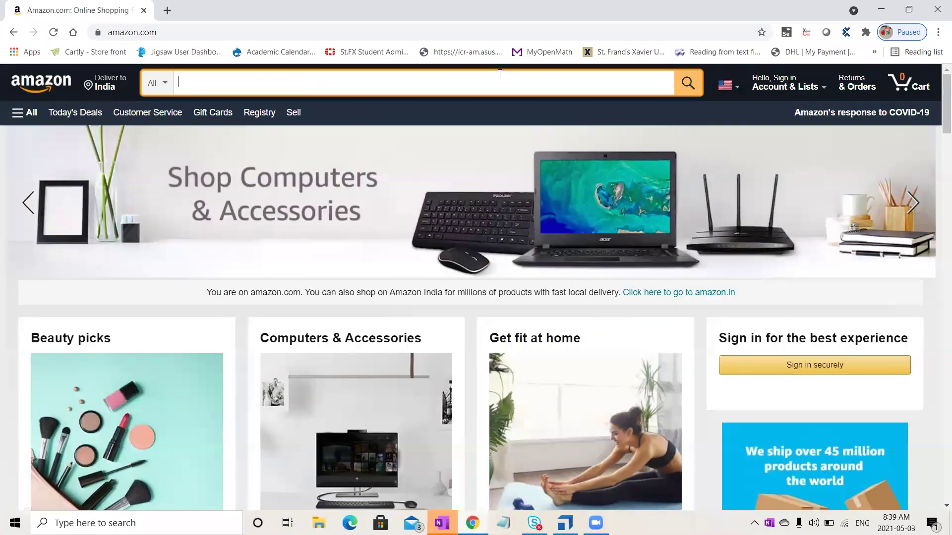
pyautogui.write('Com')
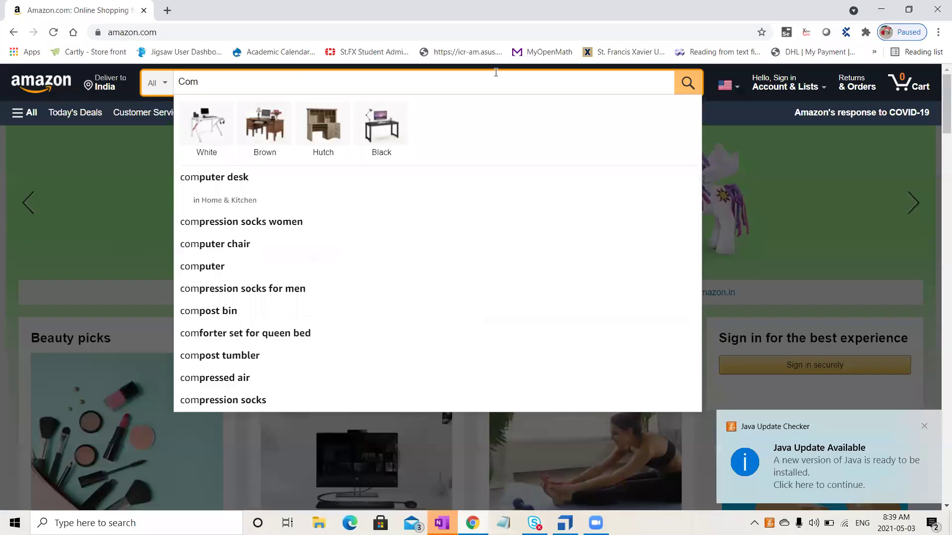
pyautogui.press('BackSpace')
pyautogui.press('BackSpace')
pyautogui.press('BackSpace')
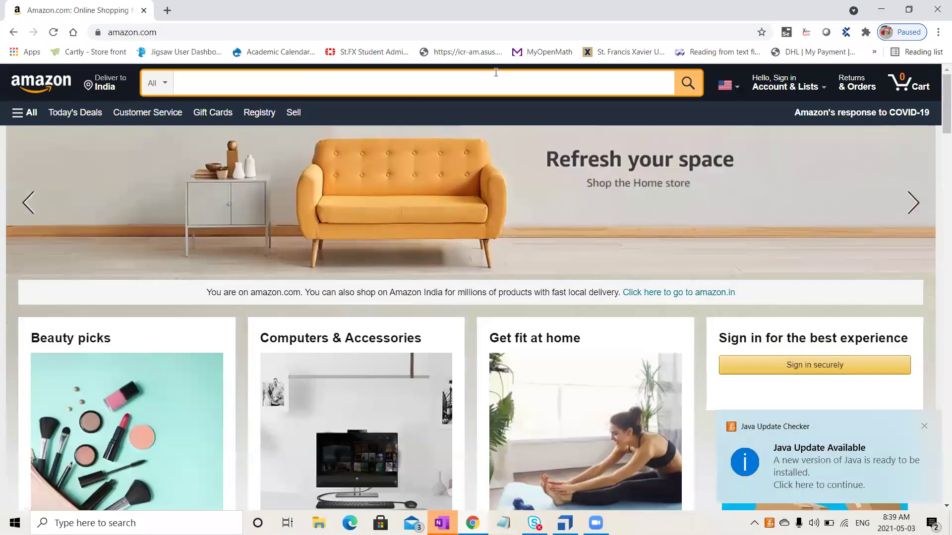
pyautogui.write('C')
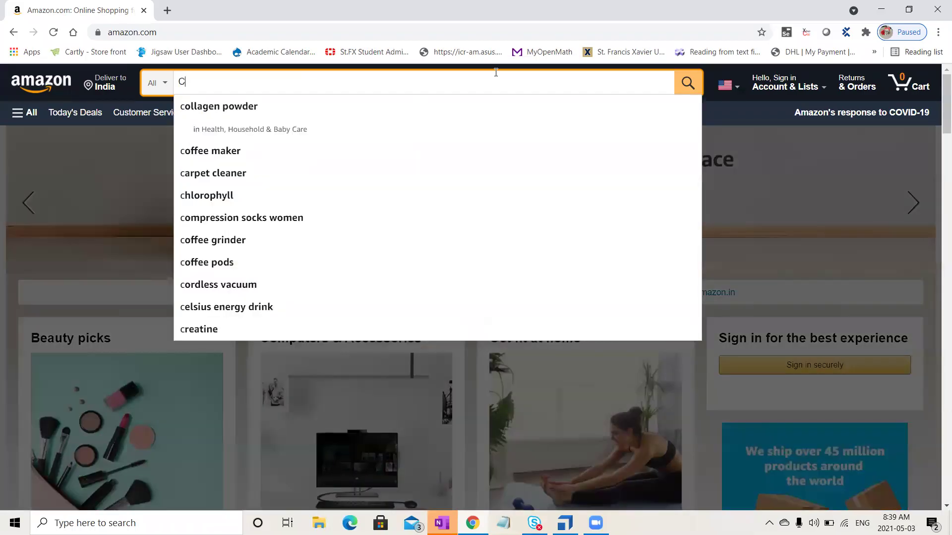
pyautogui.write('om')
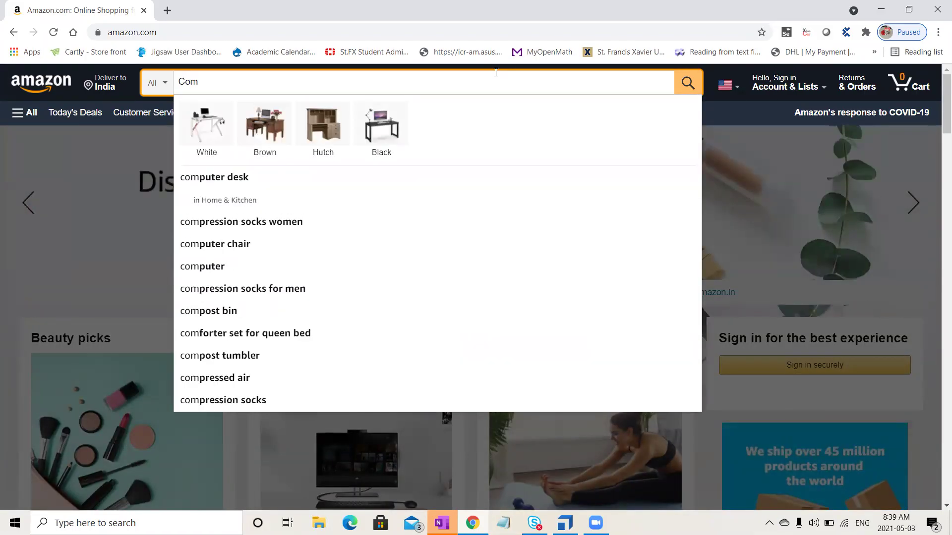
pyautogui.write('pu')
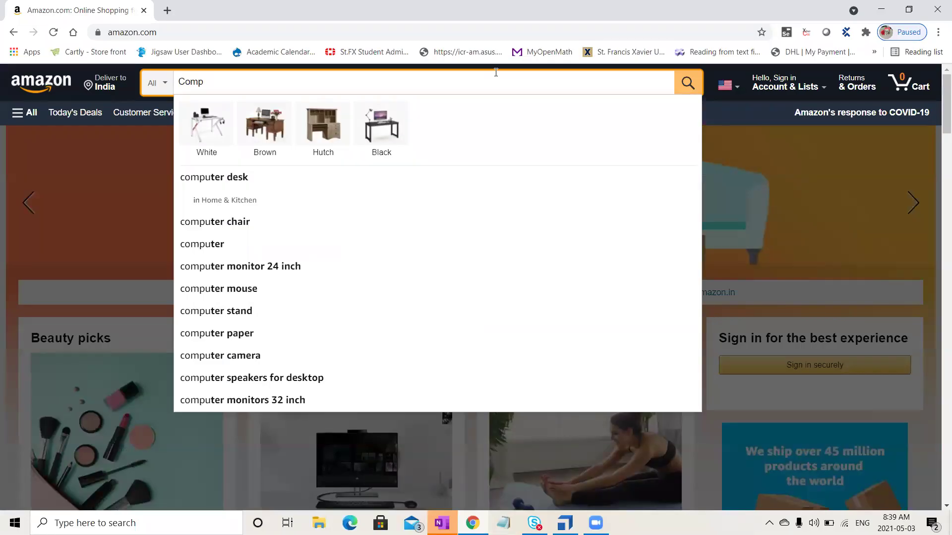
pyautogui.press('BackSpace')
pyautogui.press('BackSpace')
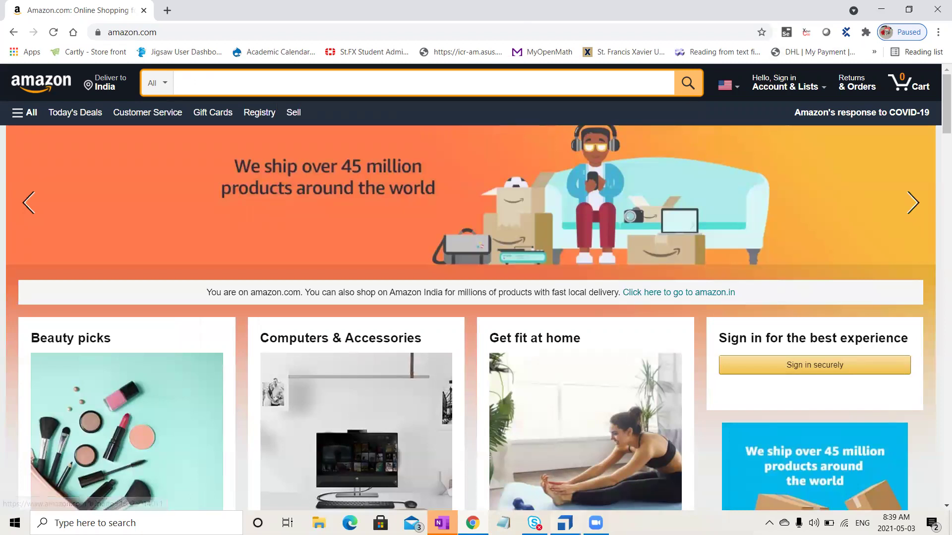
# Switch to Tosca Commander and create a test case named SendKeys in the DemoWebShop folder
pyautogui.click(565, 523)
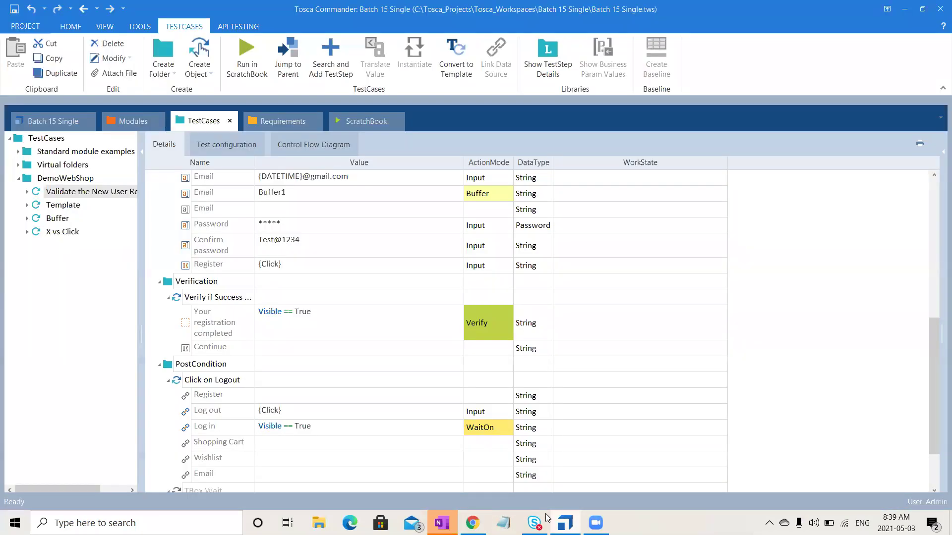
pyautogui.click(76, 180)
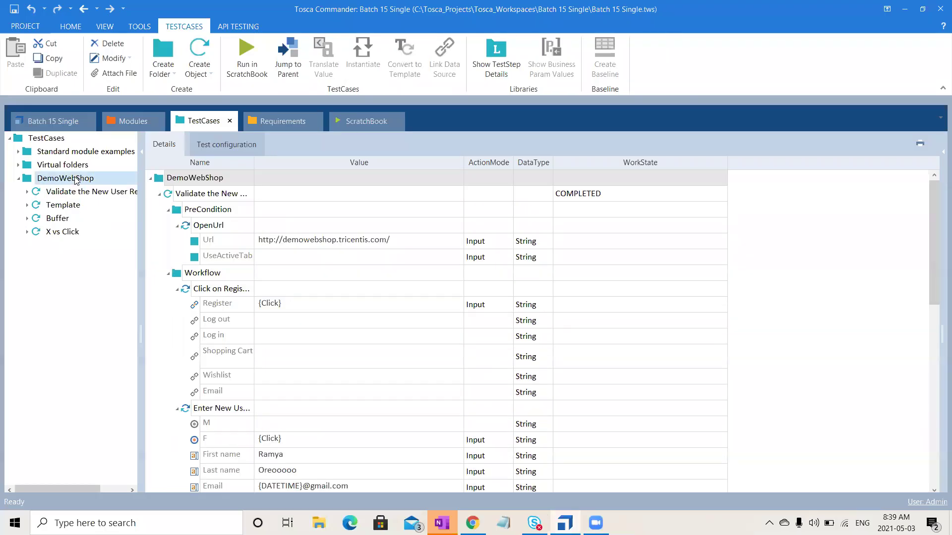
pyautogui.rightClick(76, 179)
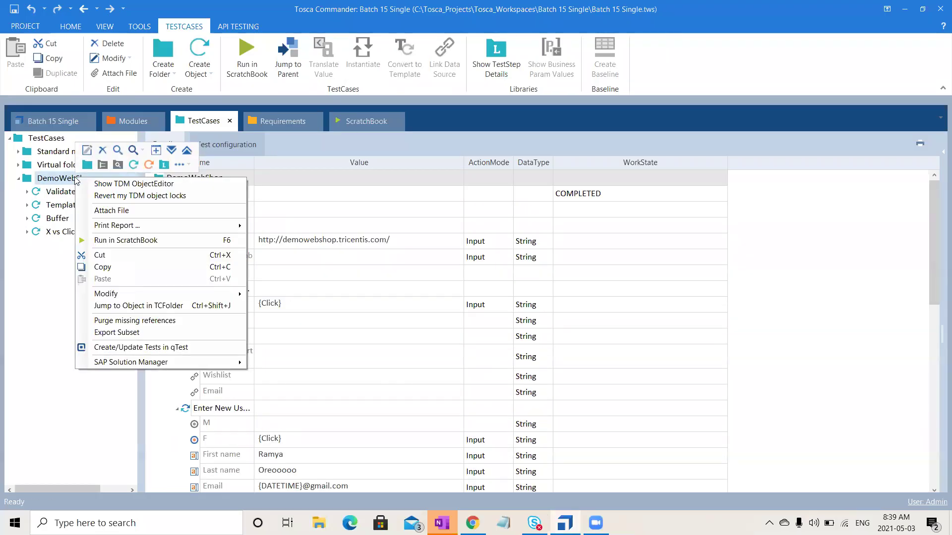
pyautogui.click(132, 166)
pyautogui.write('SendKeys')
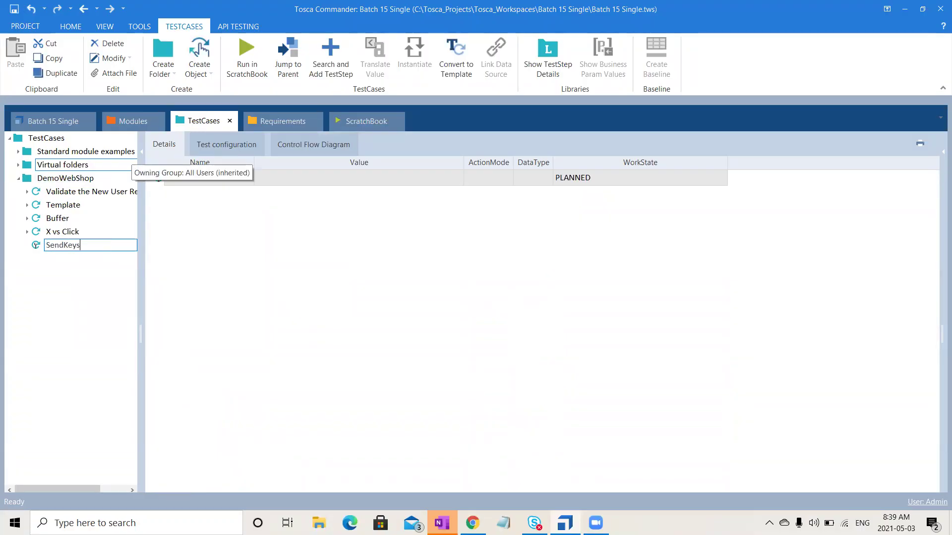
pyautogui.press('Return')
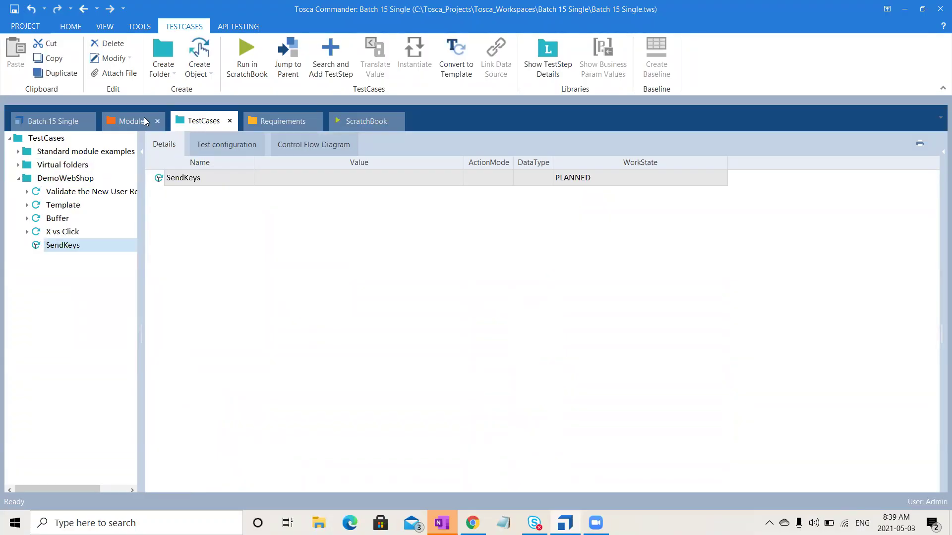
# Start an HTML scan from the DemoWebShop modules folder and scan the open Amazon.com page
pyautogui.click(142, 121)
pyautogui.click(55, 165)
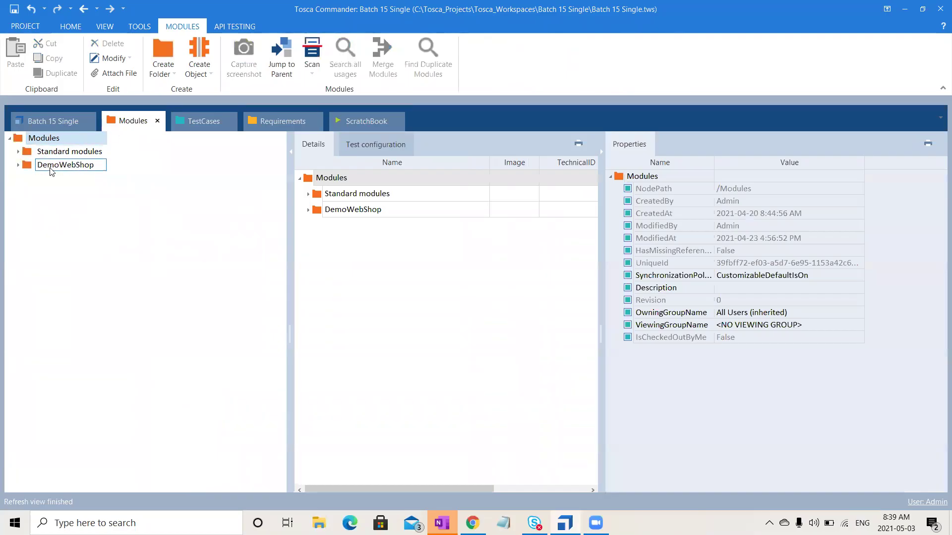
pyautogui.click(18, 165)
pyautogui.click(60, 166)
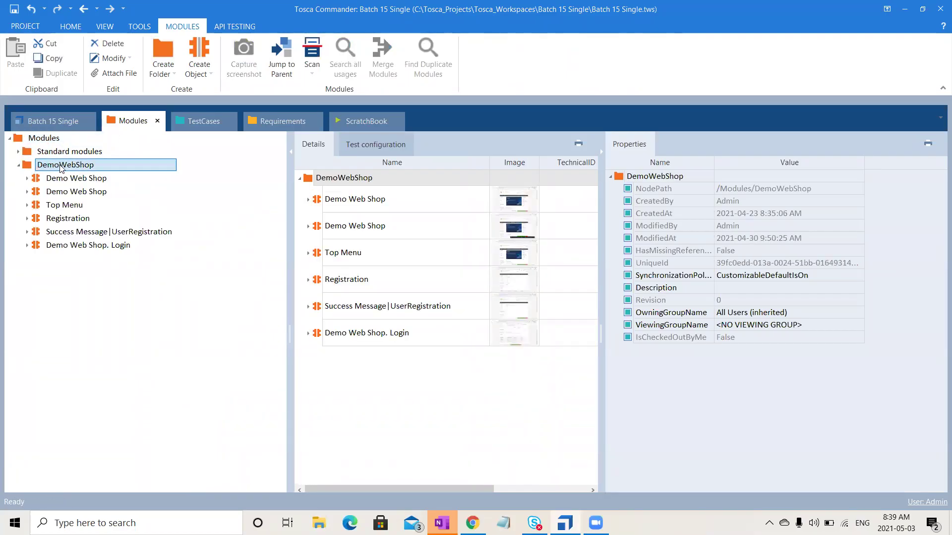
pyautogui.rightClick(61, 169)
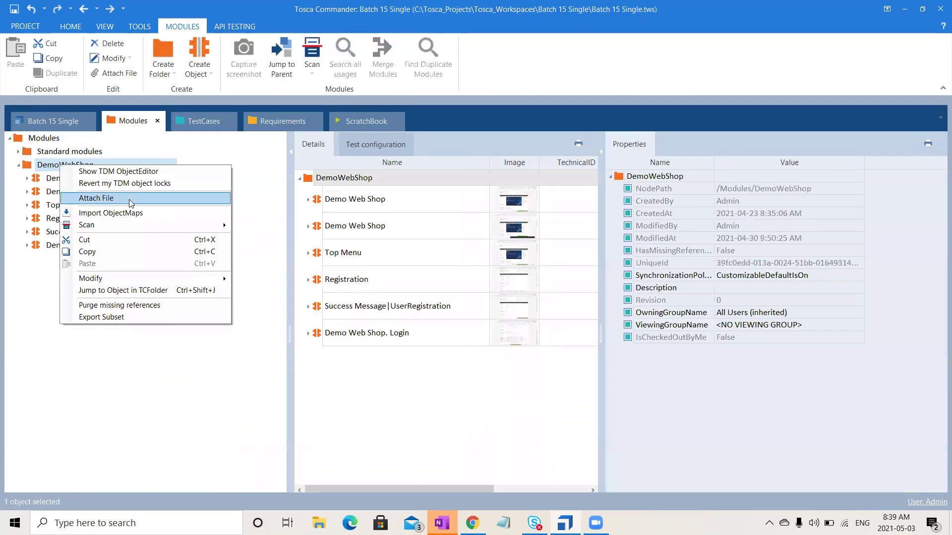
pyautogui.moveTo(181, 226)
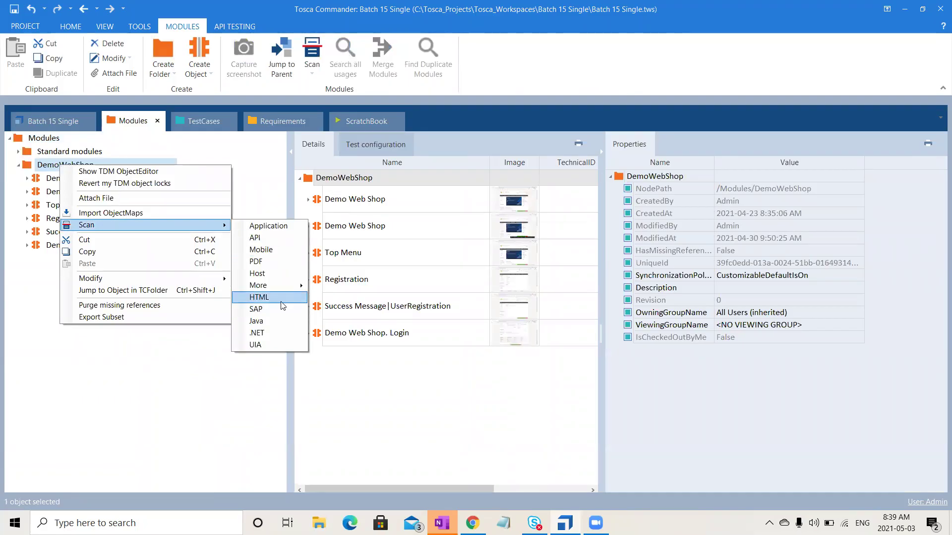
pyautogui.click(259, 298)
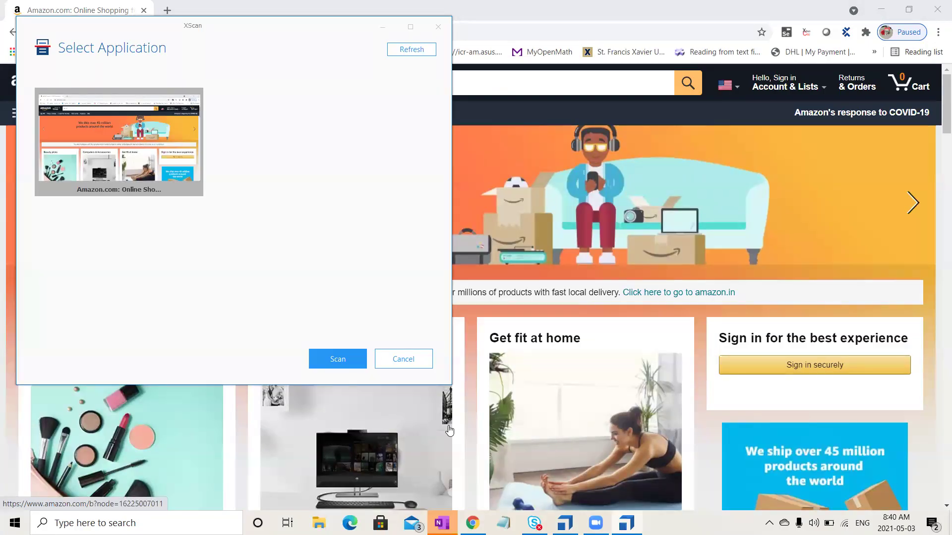
pyautogui.click(114, 134)
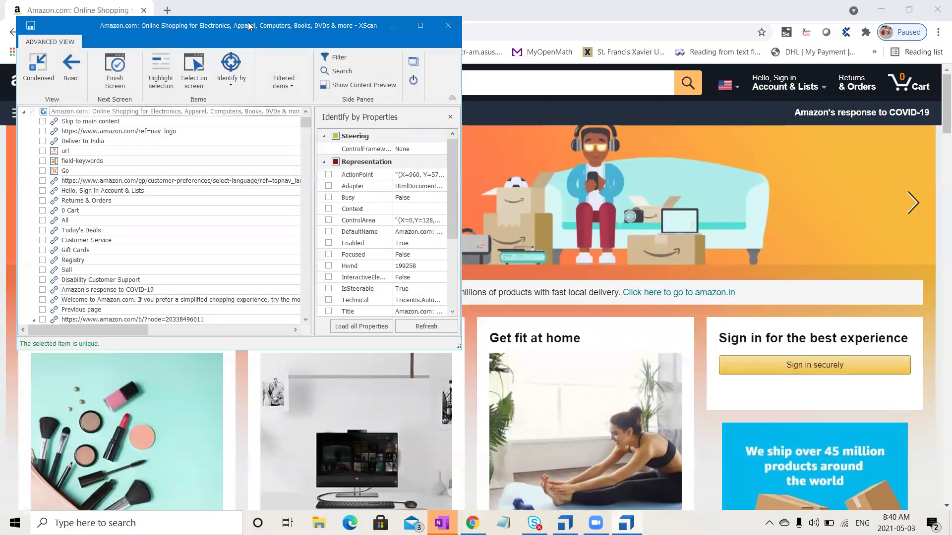
# Pick the Amazon search box on the page as the scanned control, select its field-keywords entry, and maximize XScan
pyautogui.moveTo(249, 26); pyautogui.dragTo(734, 167)
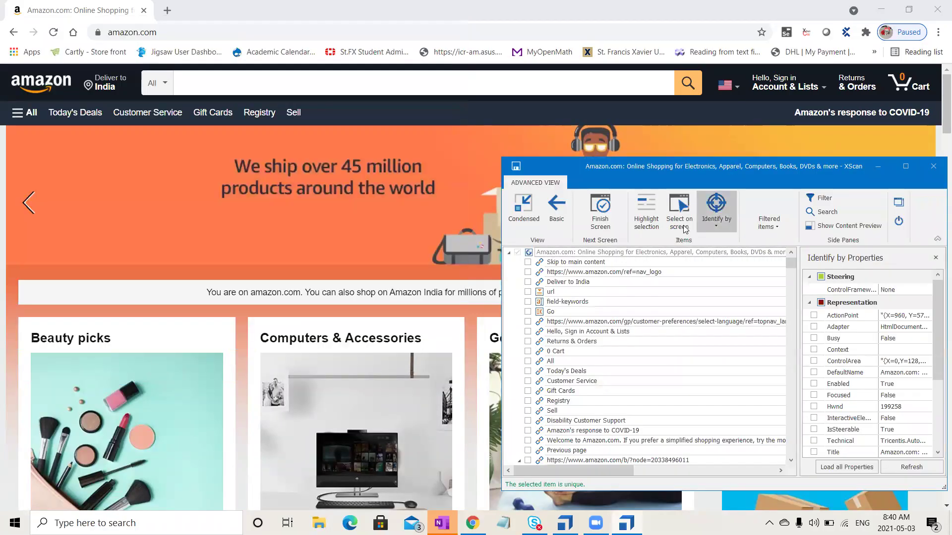
pyautogui.click(679, 210)
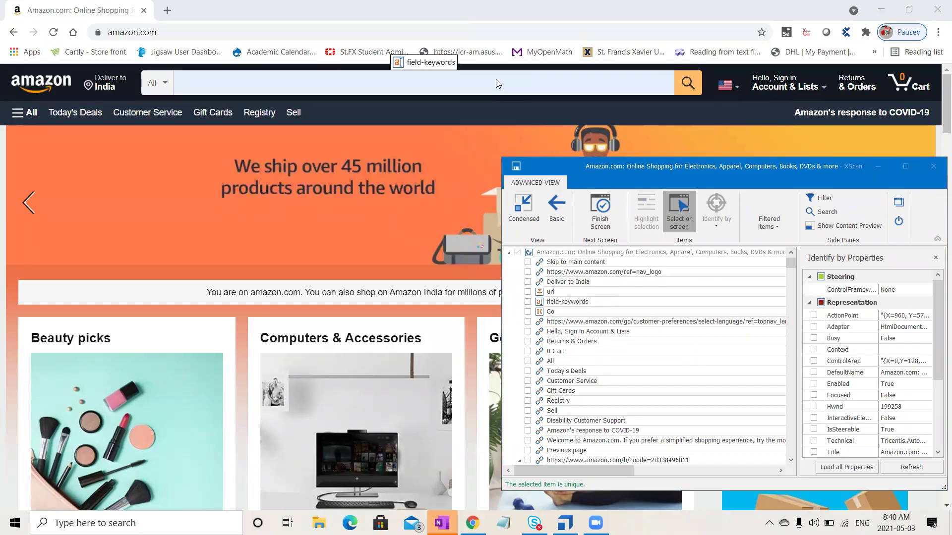
pyautogui.click(409, 88)
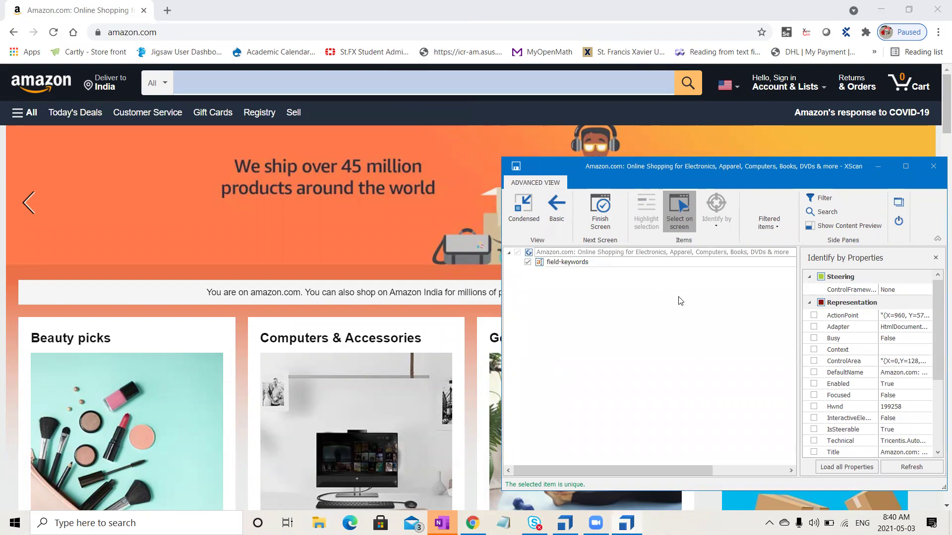
pyautogui.click(678, 220)
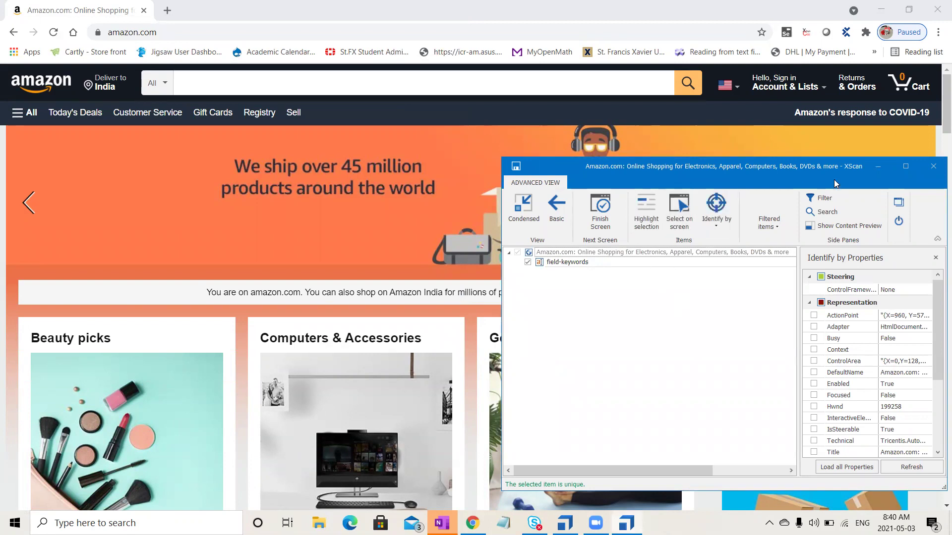
pyautogui.click(673, 263)
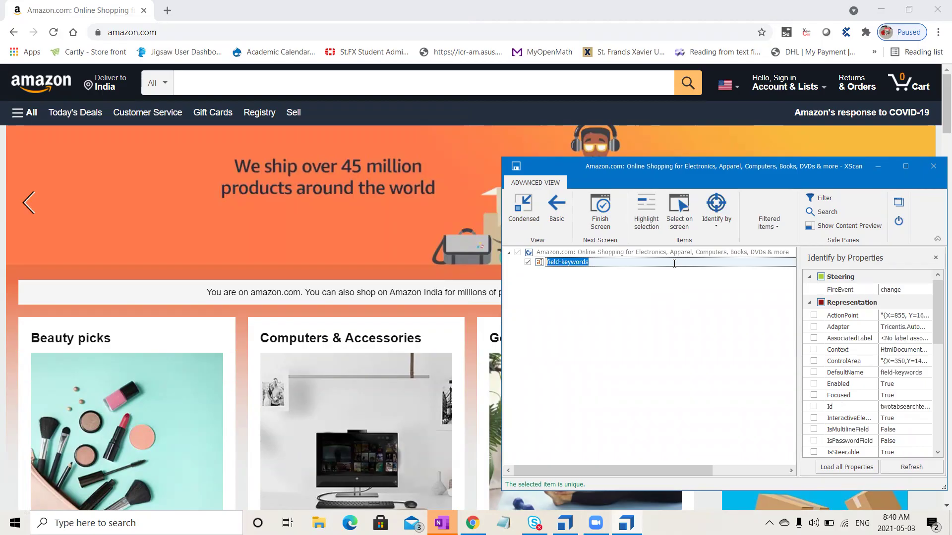
pyautogui.click(913, 163)
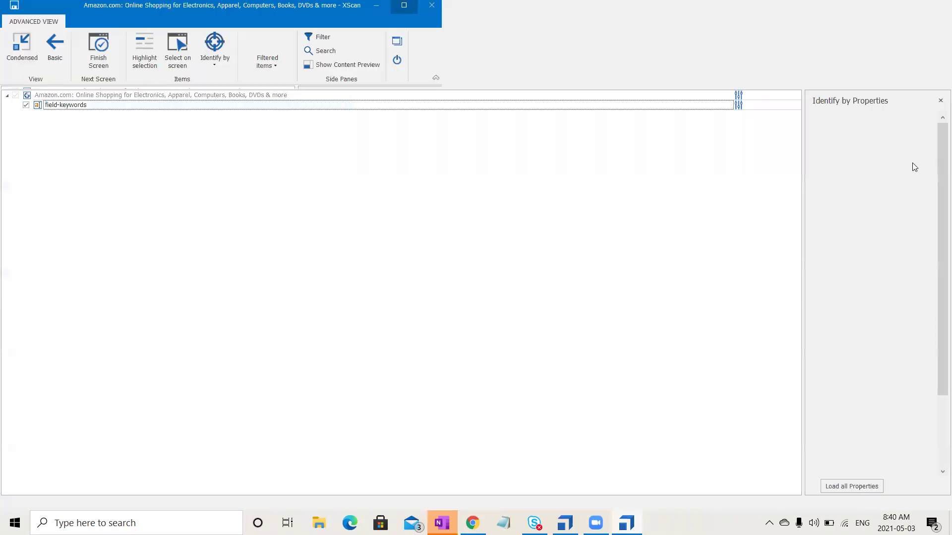
# Review the identifying properties of field-keywords, including its Id, then finish the scan to save the module and close XScan
pyautogui.click(668, 107)
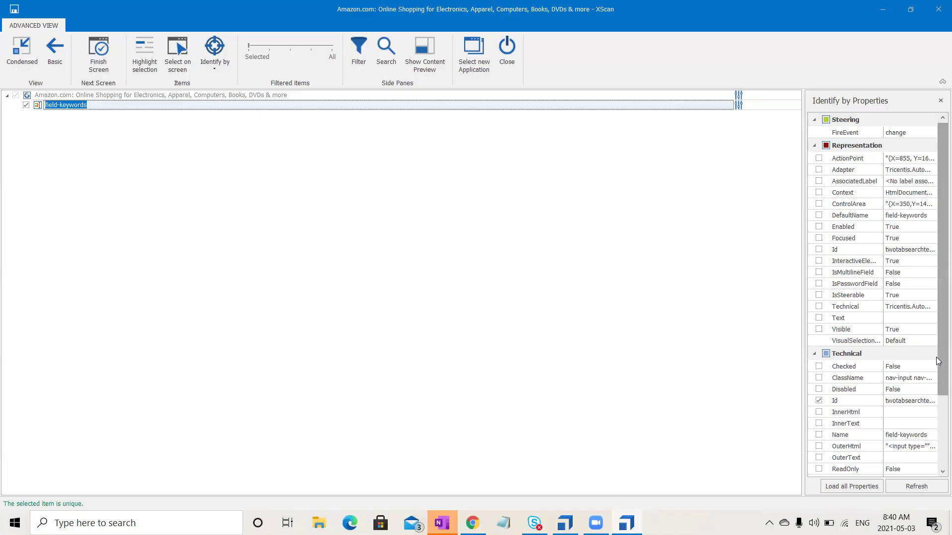
pyautogui.scroll(-3, 937, 445)
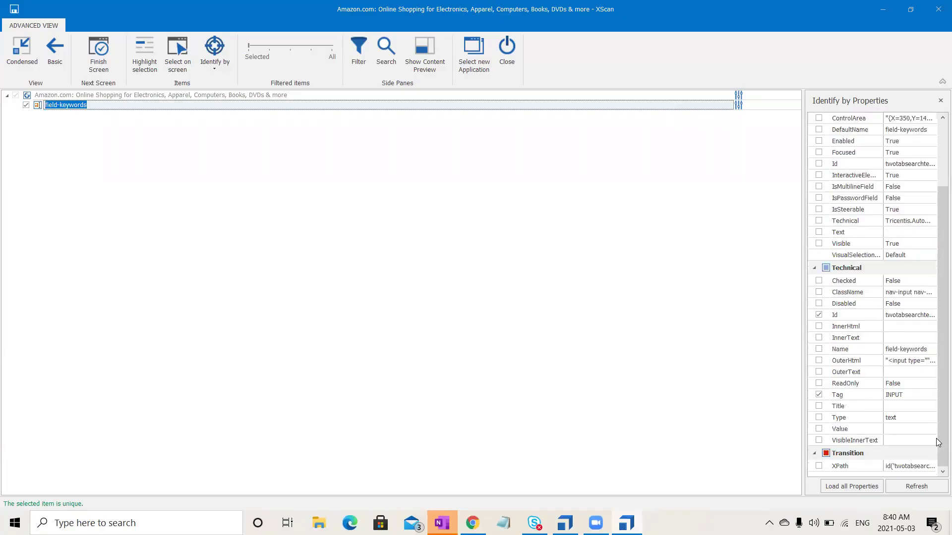
pyautogui.click(917, 317)
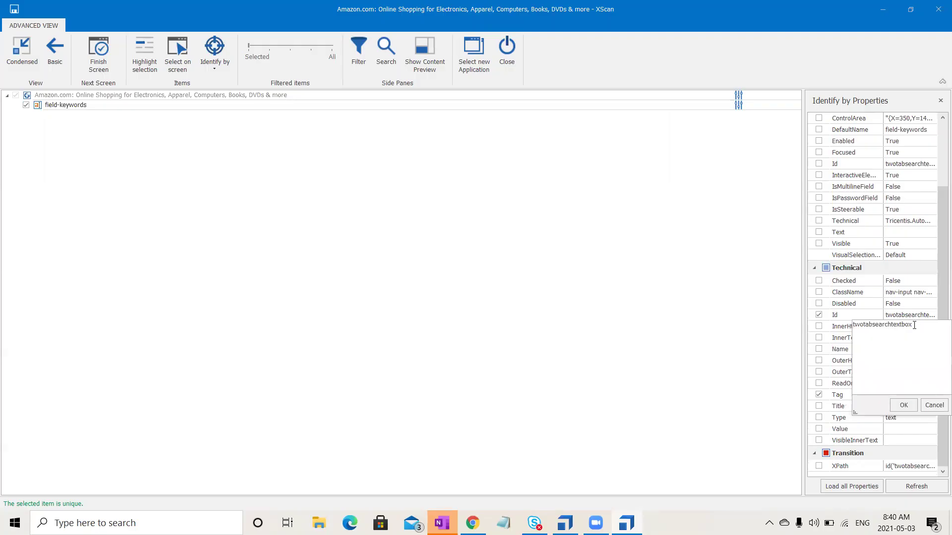
pyautogui.click(718, 371)
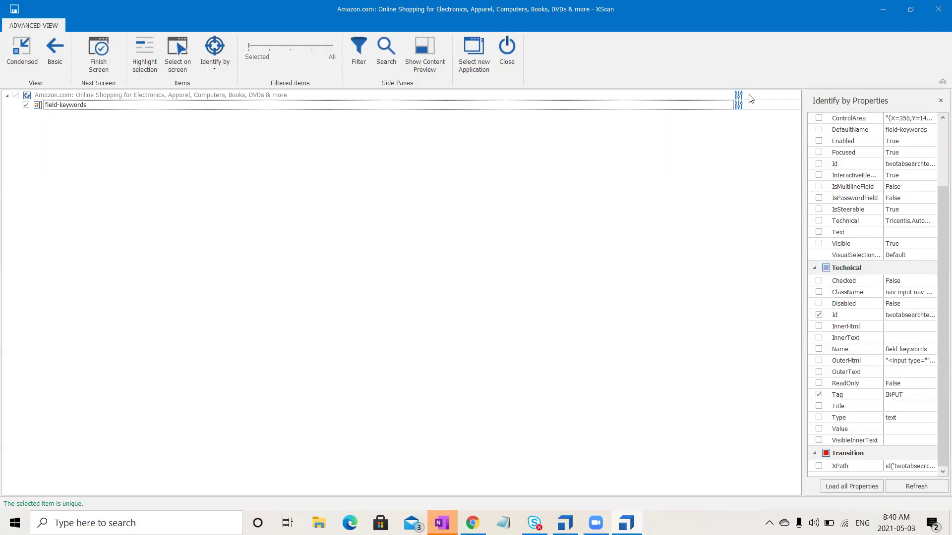
pyautogui.click(676, 105)
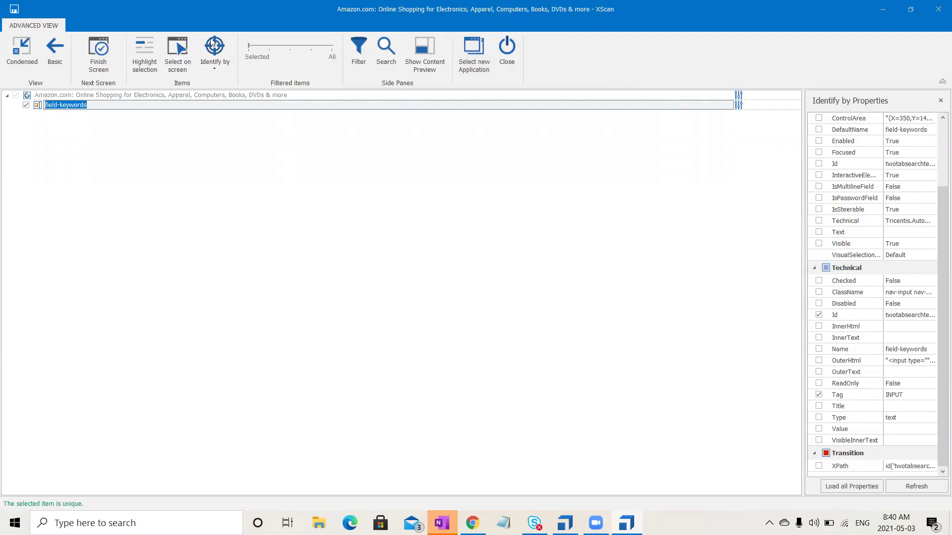
pyautogui.click(92, 56)
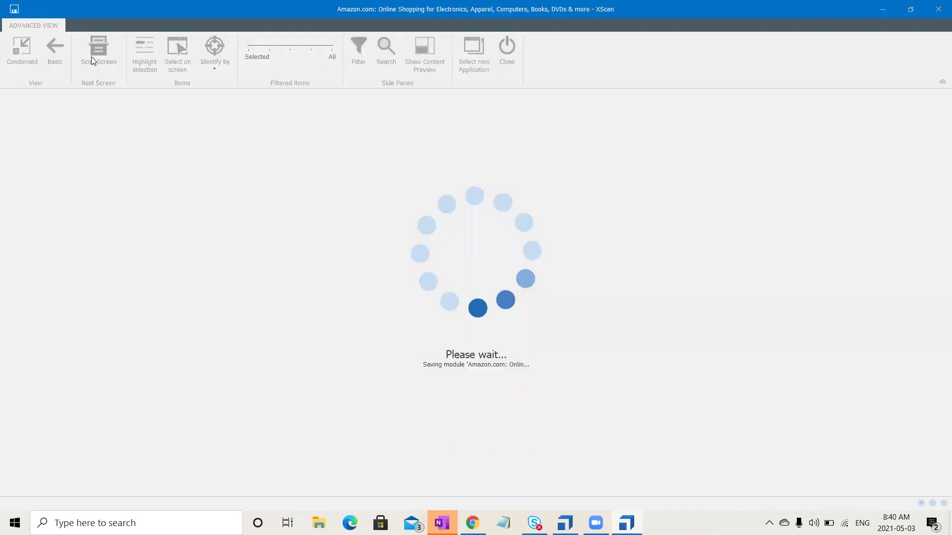
pyautogui.click(505, 44)
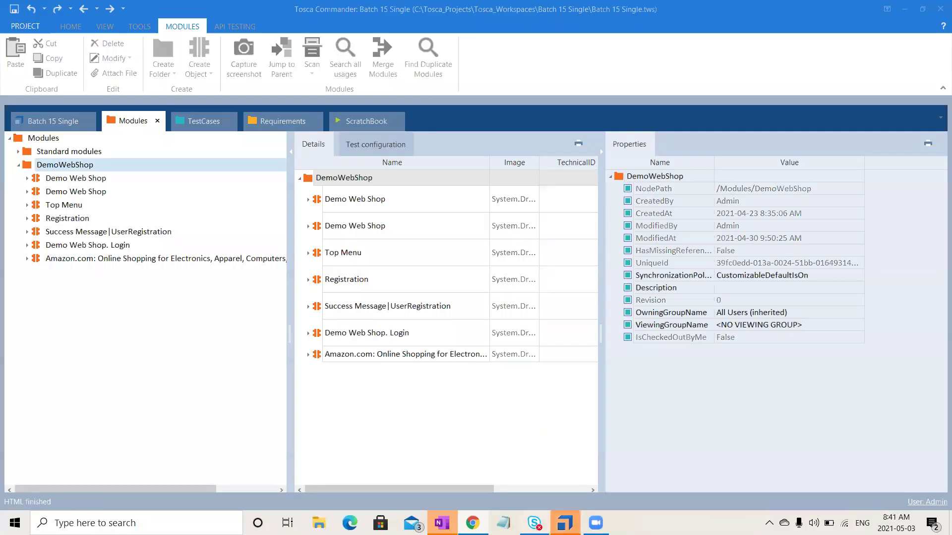
# Add the scanned Amazon.com module to the SendKeys test case as a test step and set field-keywords to Computer
pyautogui.click(124, 260)
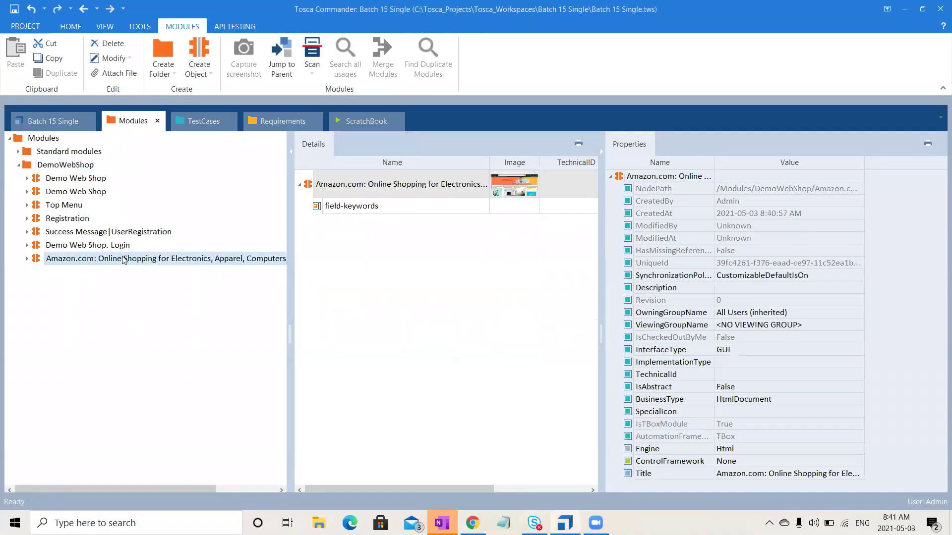
pyautogui.moveTo(34, 263); pyautogui.dragTo(200, 180)
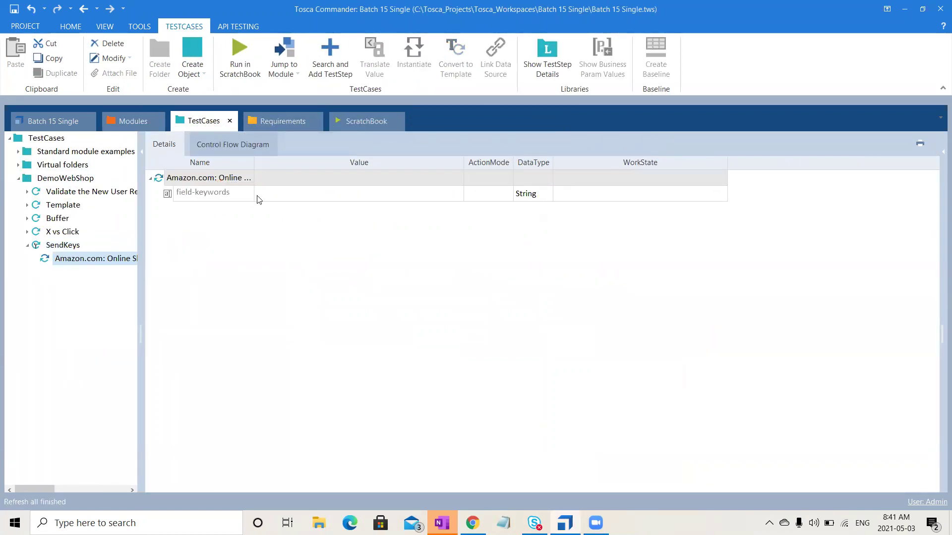
pyautogui.click(304, 198)
pyautogui.click(303, 196)
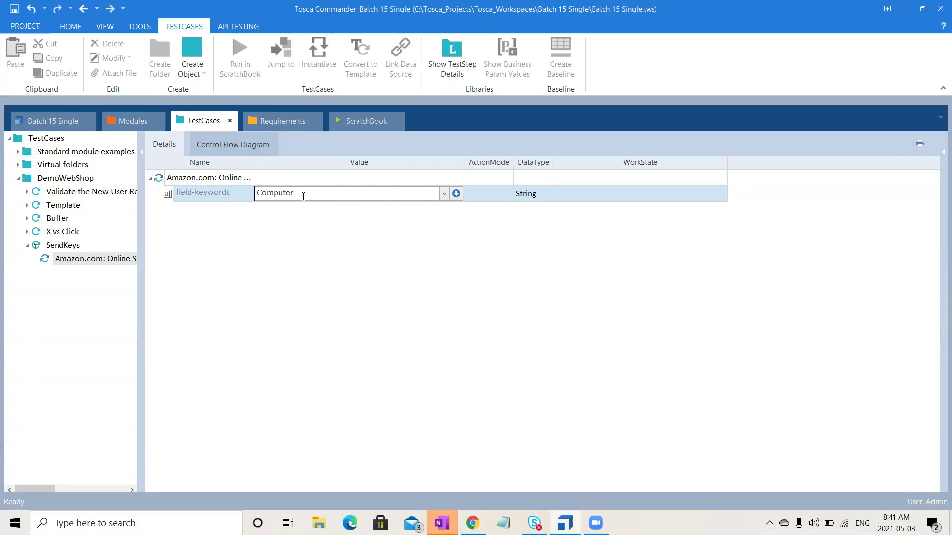
pyautogui.click(298, 288)
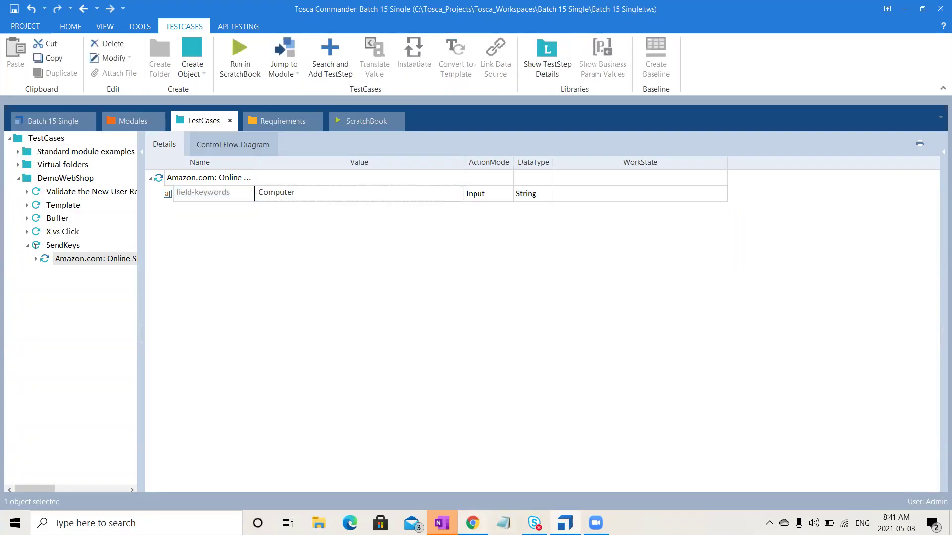
# Check that the Amazon page is open with an empty search box, then run the Amazon test step in ScratchBook
pyautogui.click(474, 523)
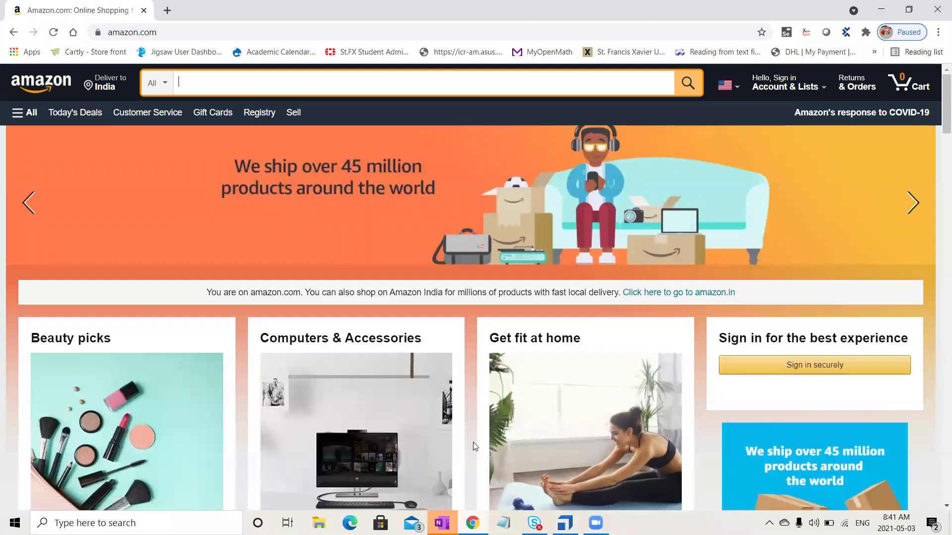
pyautogui.click(503, 523)
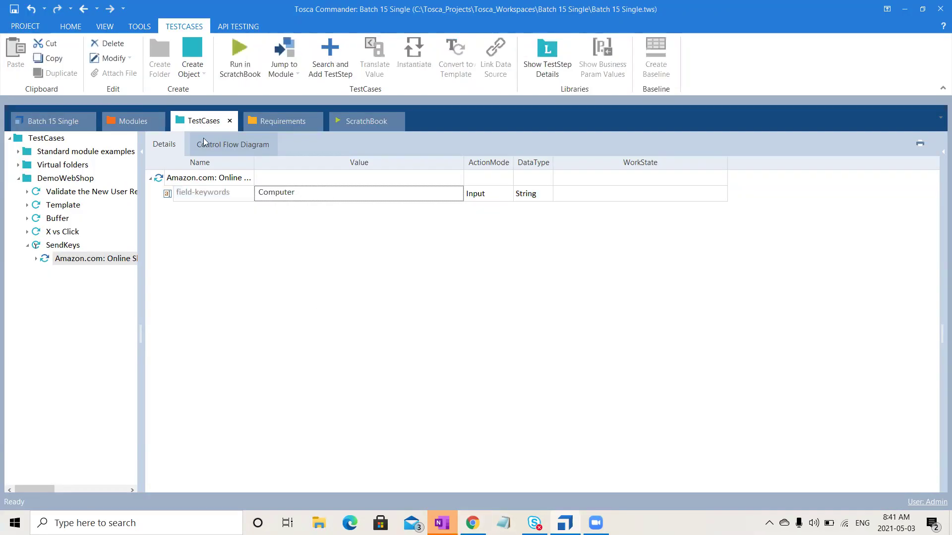
pyautogui.click(221, 180)
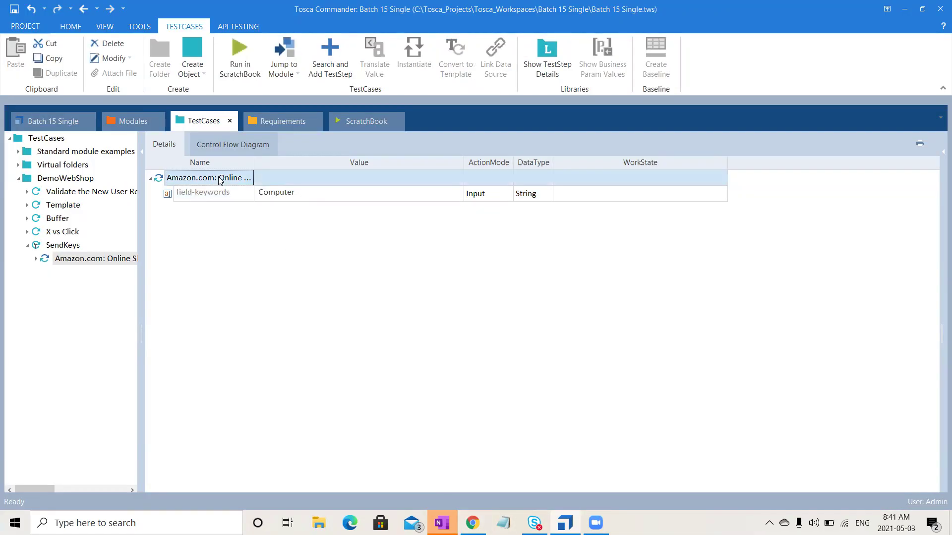
pyautogui.click(239, 77)
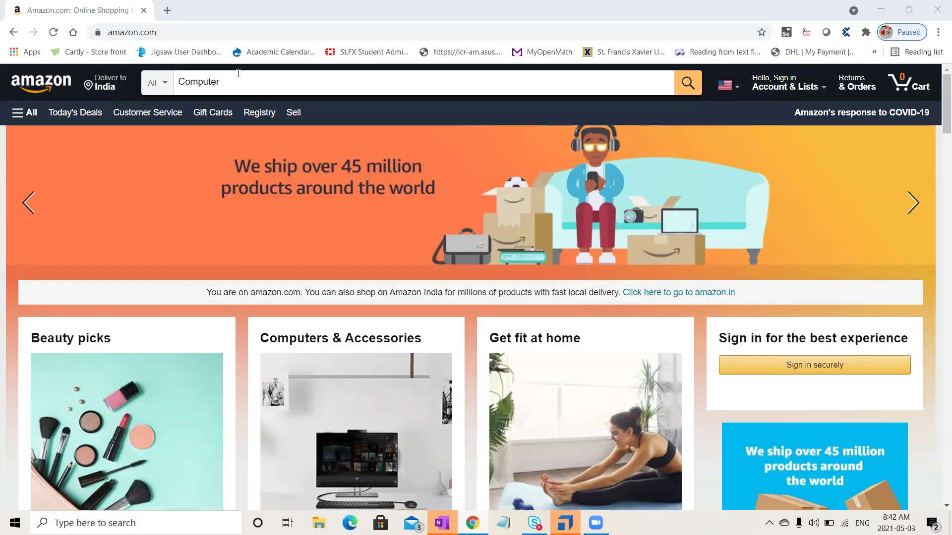
# Clear the Amazon search box by going back to the previous page and forward again, then return to Tosca Commander
pyautogui.click(14, 33)
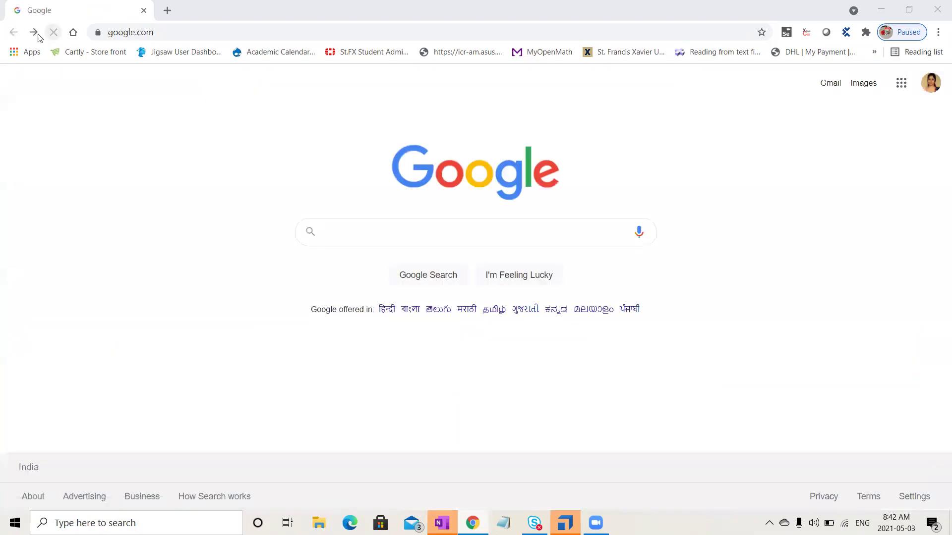
pyautogui.click(33, 31)
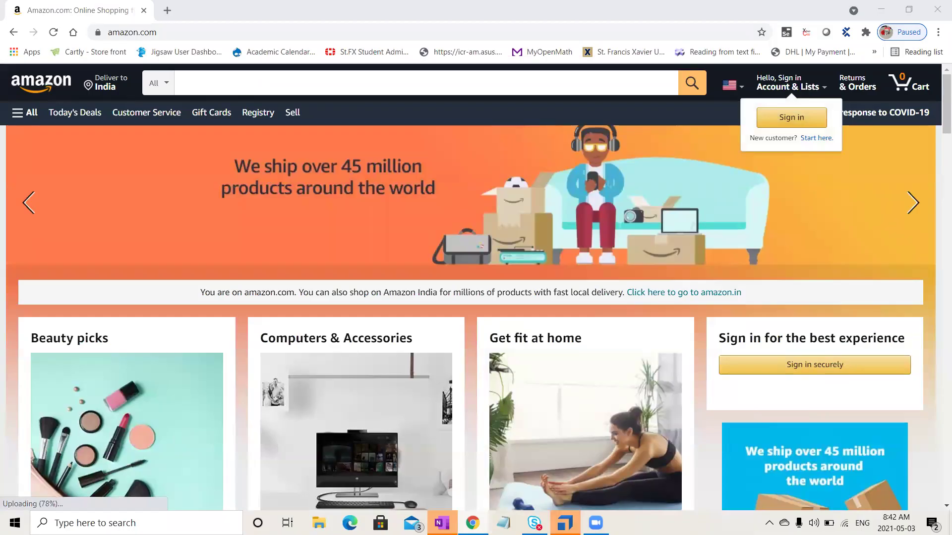
pyautogui.click(565, 523)
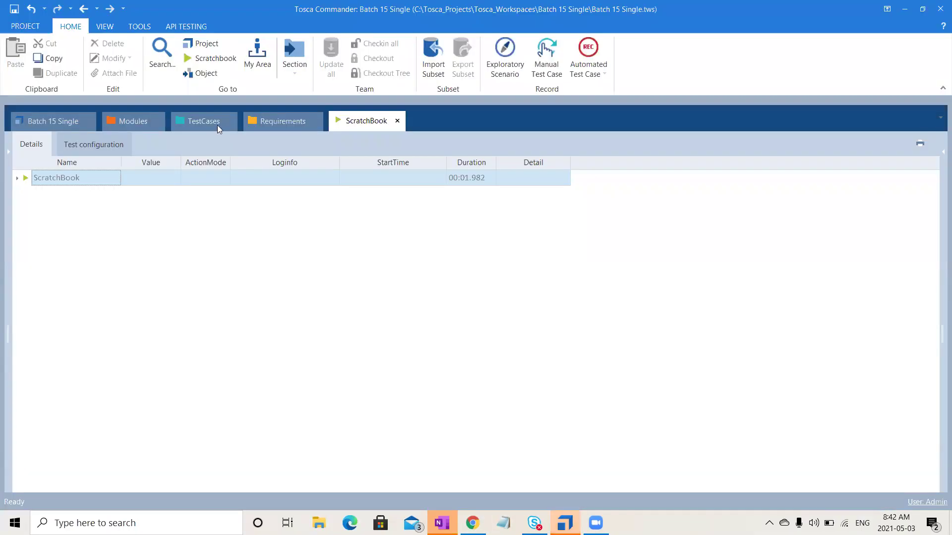
# Replace the field-keywords value in the SendKeys test case's Amazon step with {SENDKEYS[Computer]}
pyautogui.click(199, 123)
pyautogui.click(356, 199)
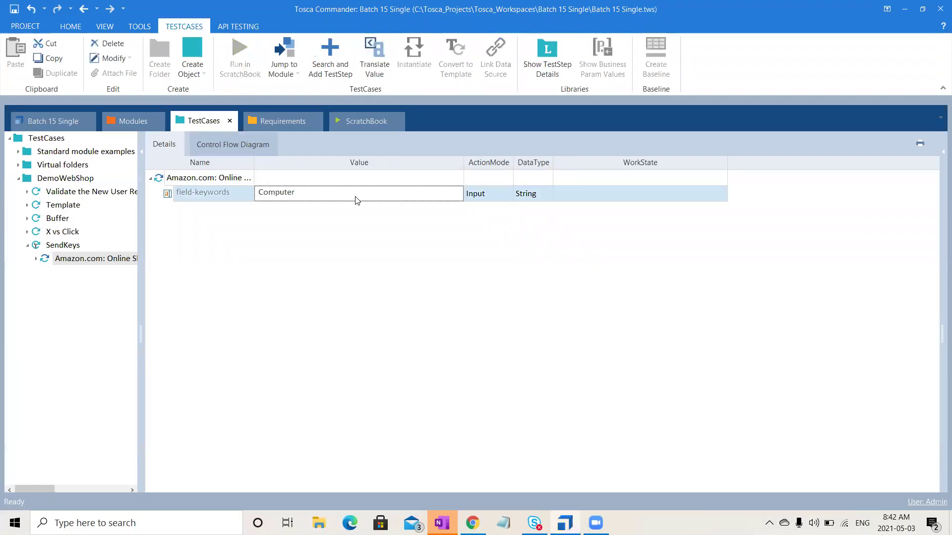
pyautogui.click(356, 198)
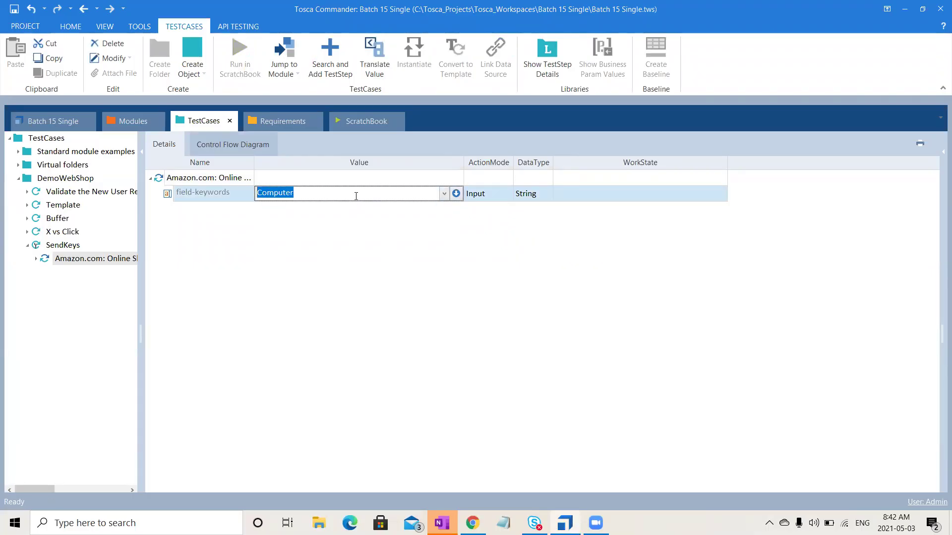
pyautogui.write('{Click}')
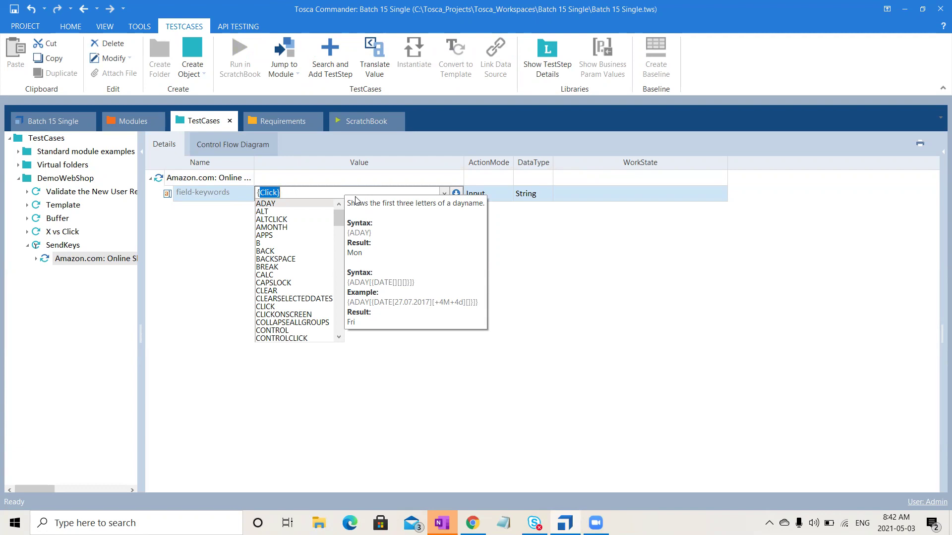
pyautogui.write('{SE')
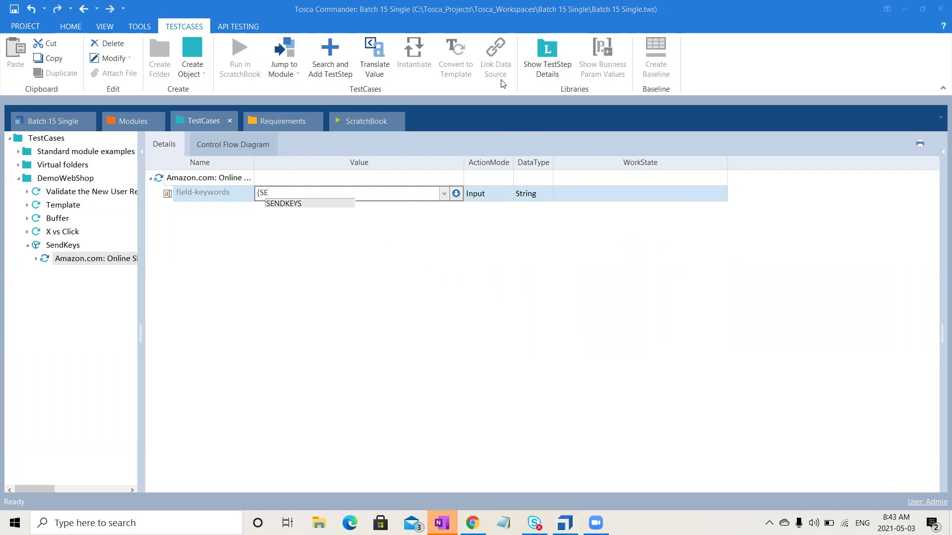
pyautogui.click(340, 197)
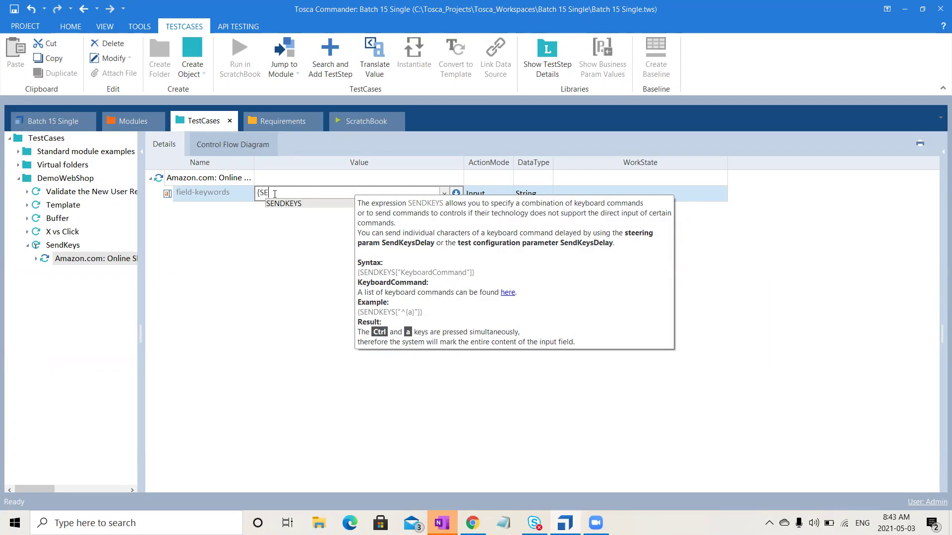
pyautogui.write('ND')
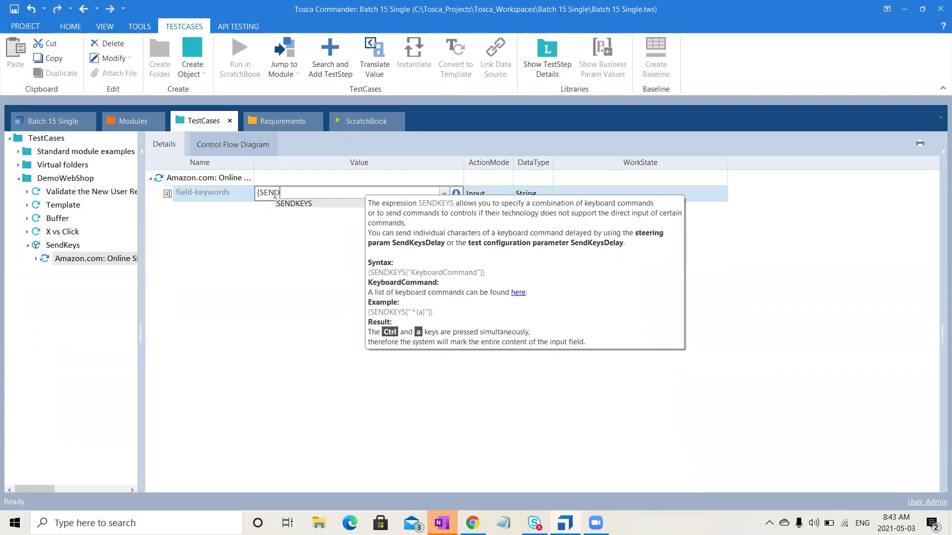
pyautogui.press('Return')
pyautogui.write('[')
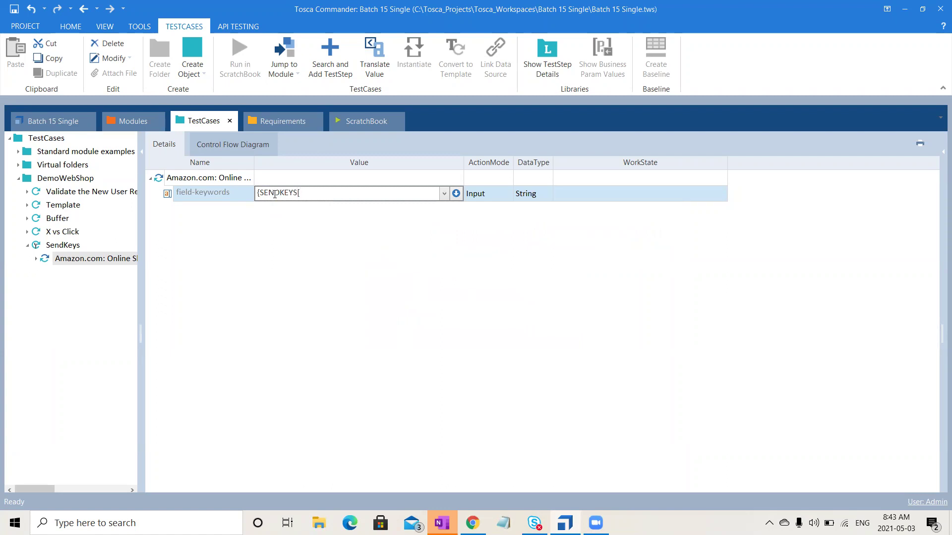
pyautogui.write('Computer]}')
pyautogui.click(370, 284)
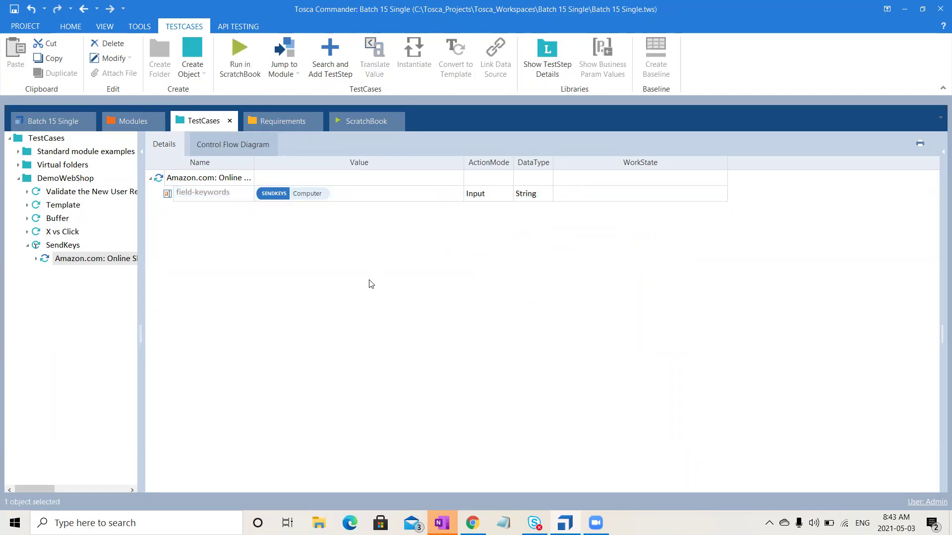
# Run the Amazon test step with the SENDKEYS value in ScratchBook
pyautogui.click(224, 182)
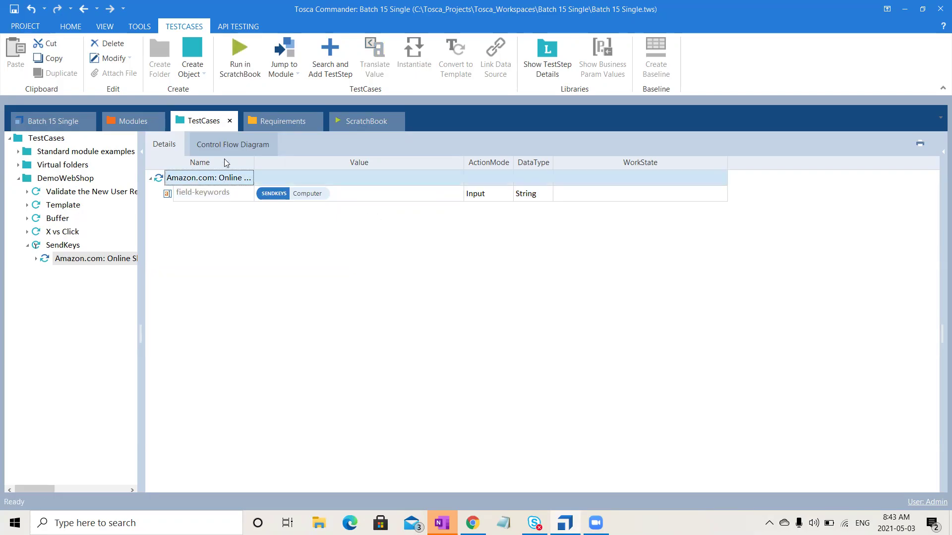
pyautogui.click(230, 47)
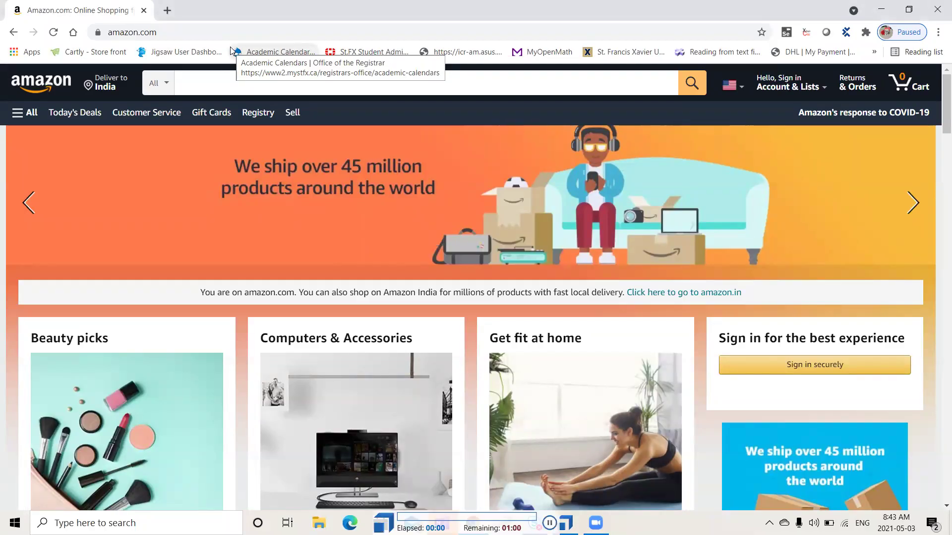
pyautogui.write('Computer')
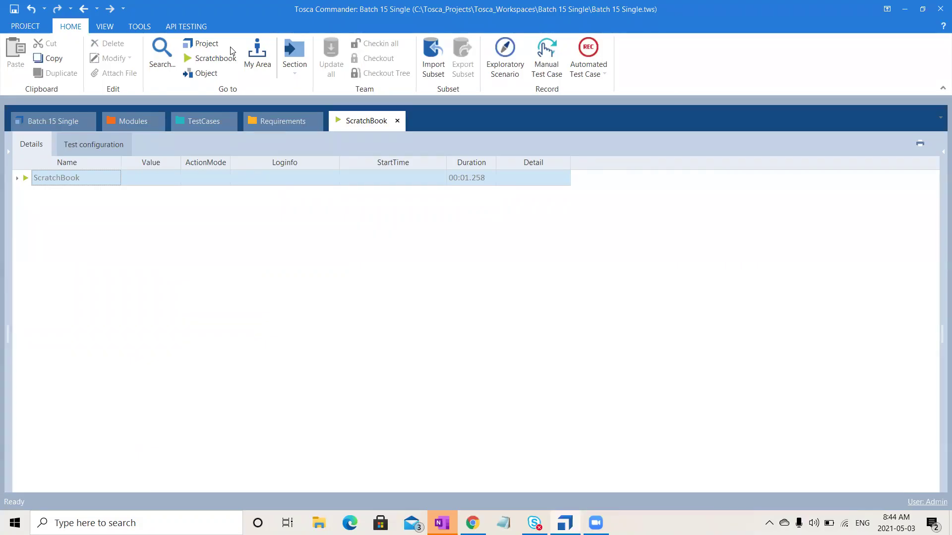
# Set the SendKeys test case's WorkState to COMPLETED, then check the search suggestions on the Amazon page and return to Tosca Commander
pyautogui.click(197, 119)
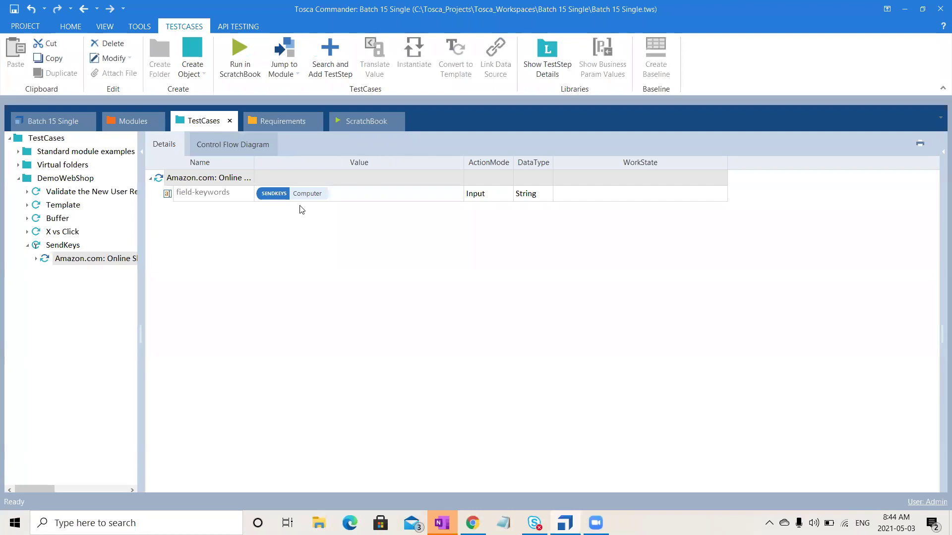
pyautogui.click(63, 245)
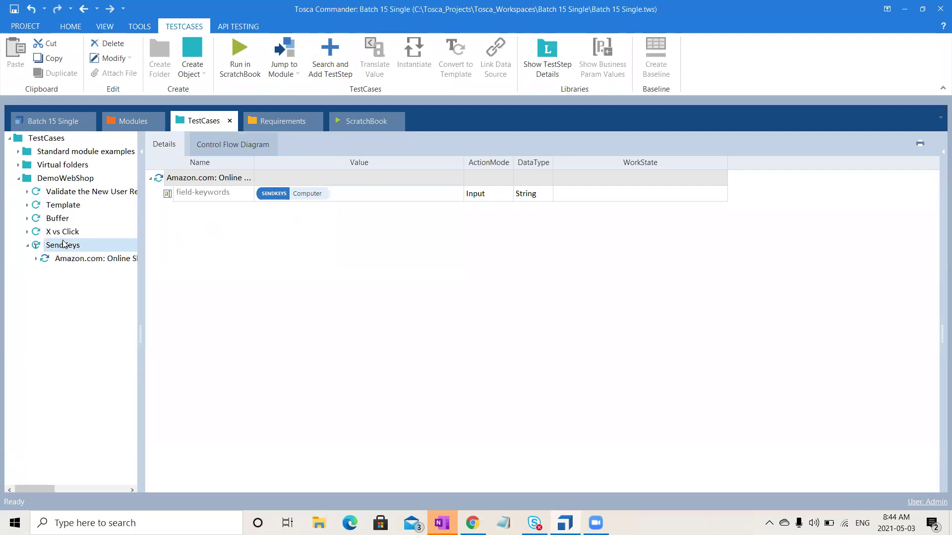
pyautogui.click(591, 178)
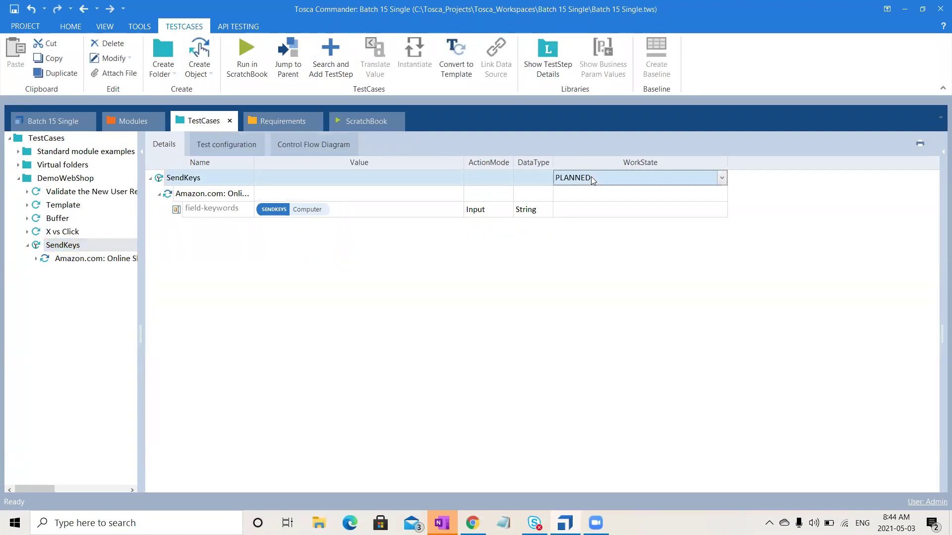
pyautogui.write('COMPLET')
pyautogui.click(455, 342)
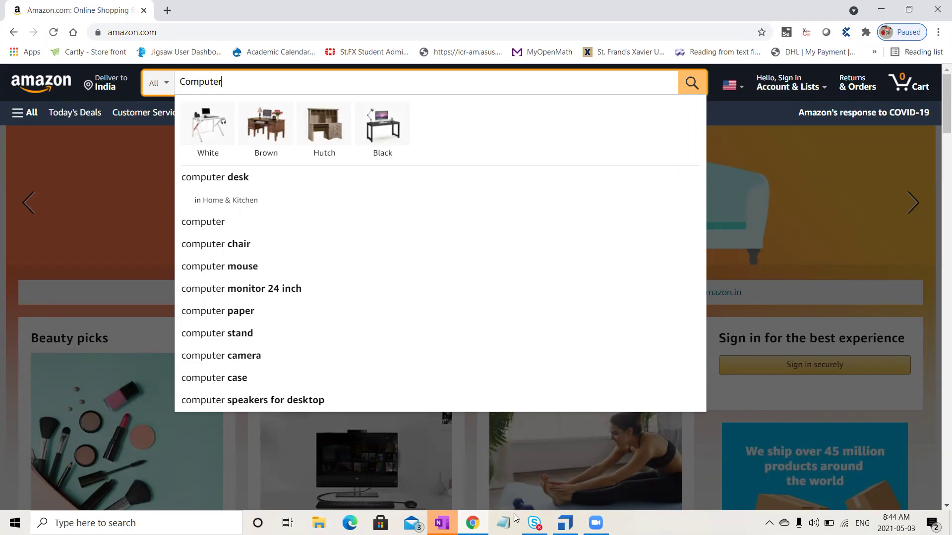
pyautogui.moveTo(565, 521)
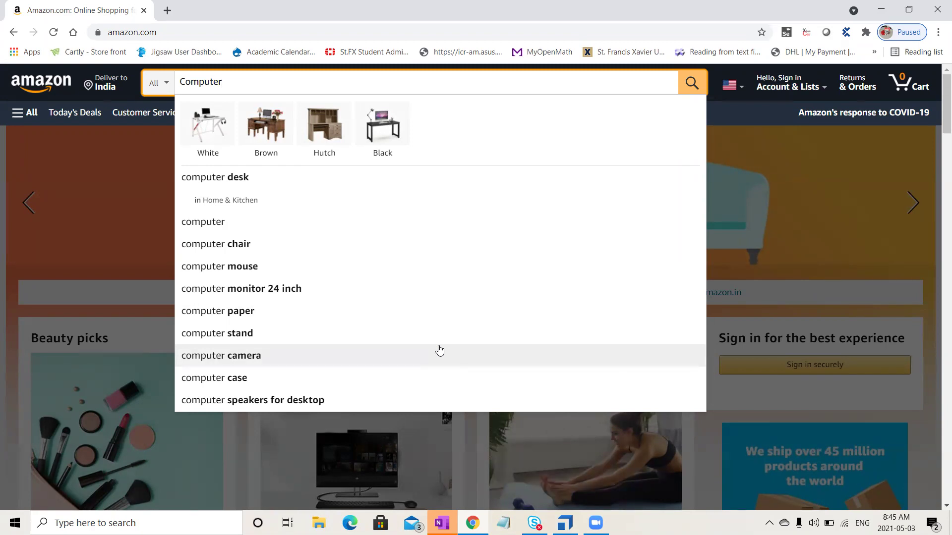
pyautogui.click(567, 519)
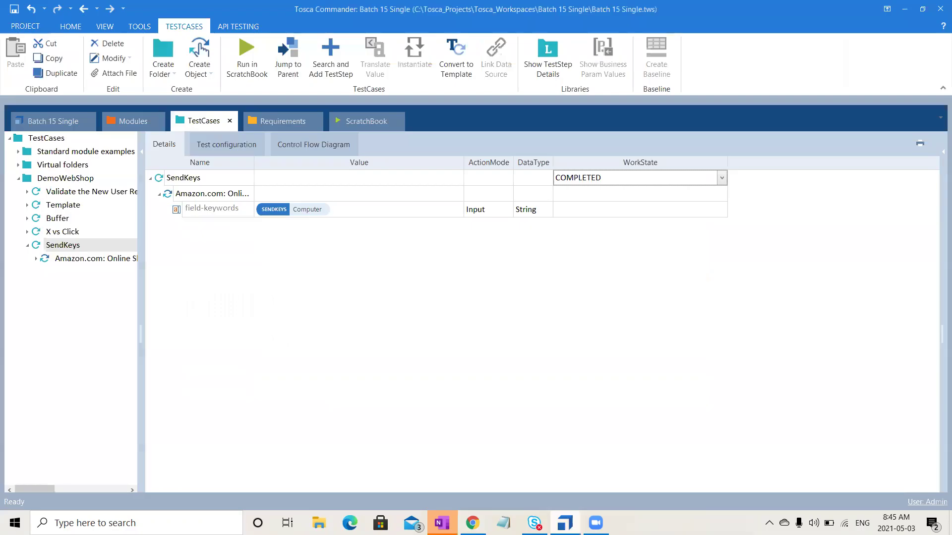
pyautogui.click(128, 125)
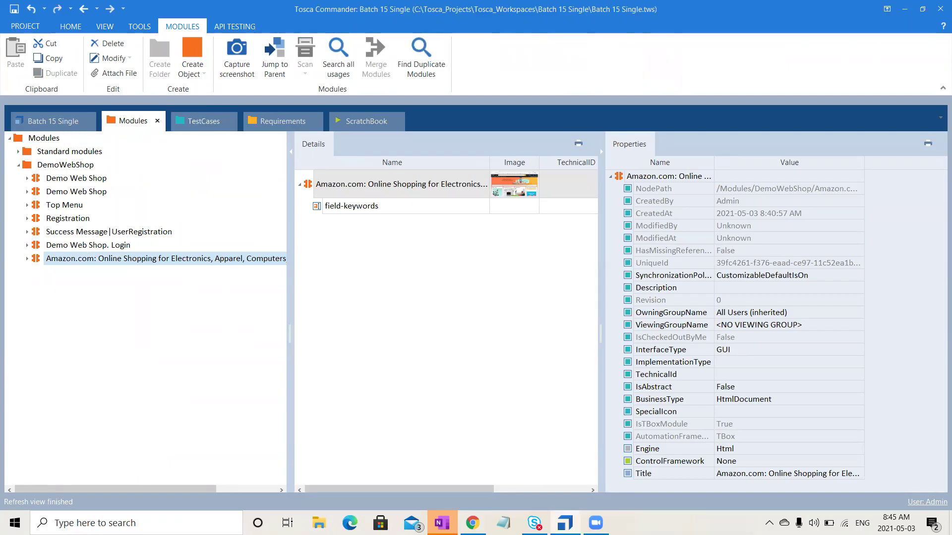
pyautogui.hotkey('alt', 'Tab')
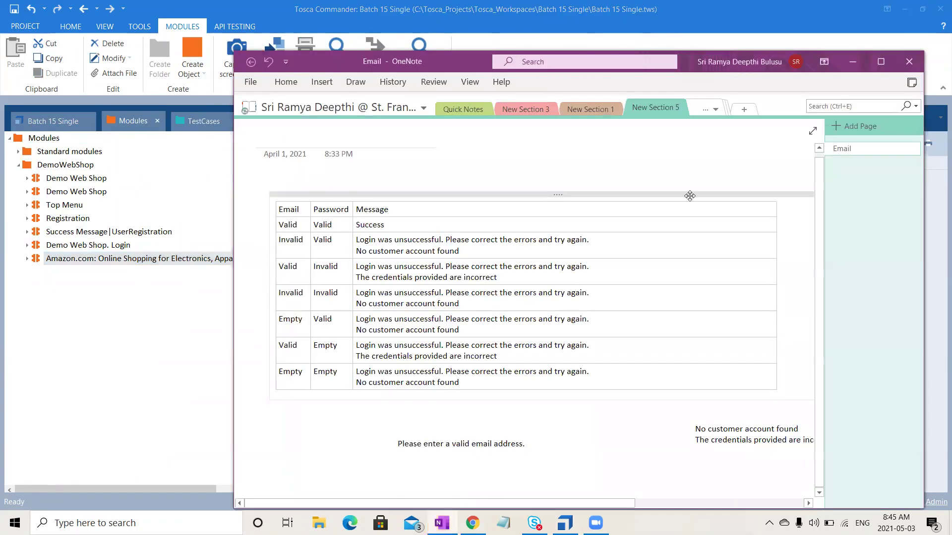
pyautogui.hotkey('alt', 'Tab')
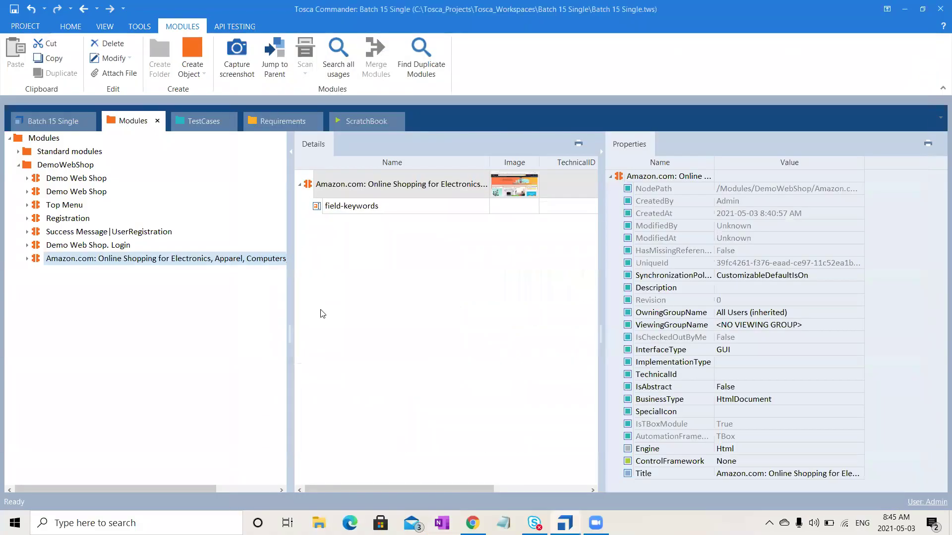
pyautogui.click(197, 124)
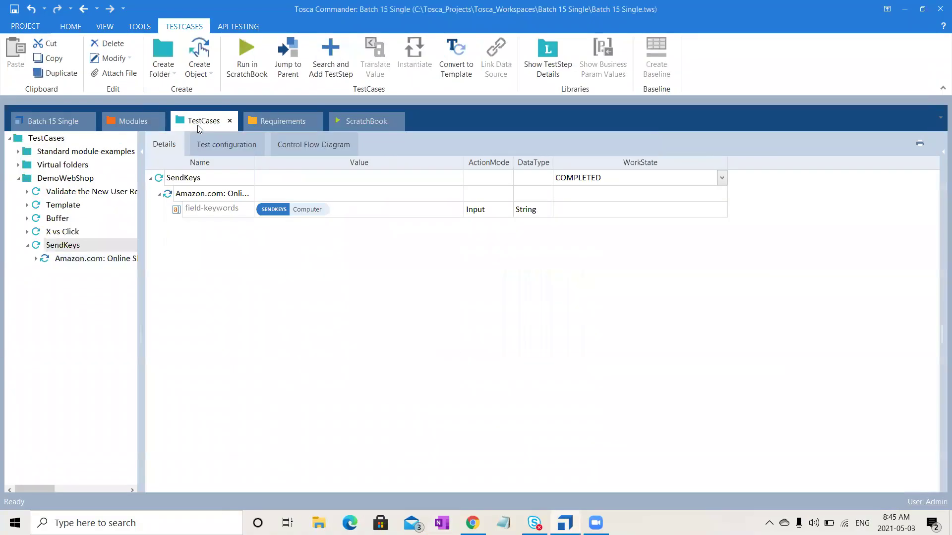
# Create a test case named Date in the DemoWebShop folder and set its WorkState to IN_WORK
pyautogui.click(28, 248)
pyautogui.click(28, 246)
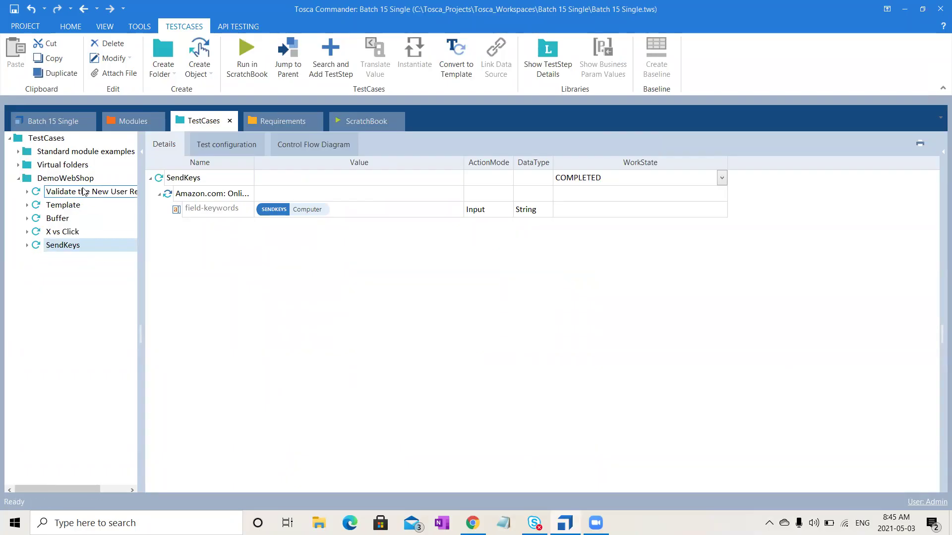
pyautogui.click(84, 181)
pyautogui.rightClick(87, 180)
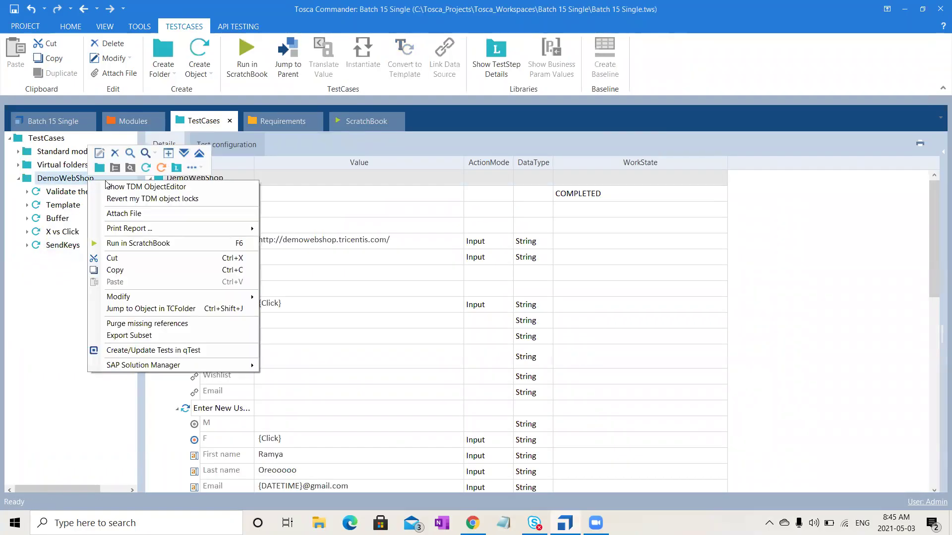
pyautogui.click(146, 168)
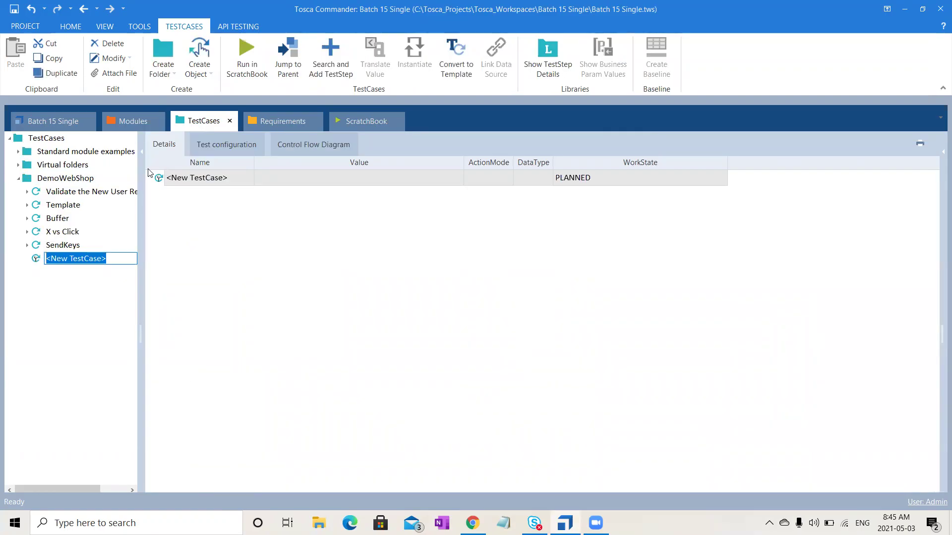
pyautogui.write('Date')
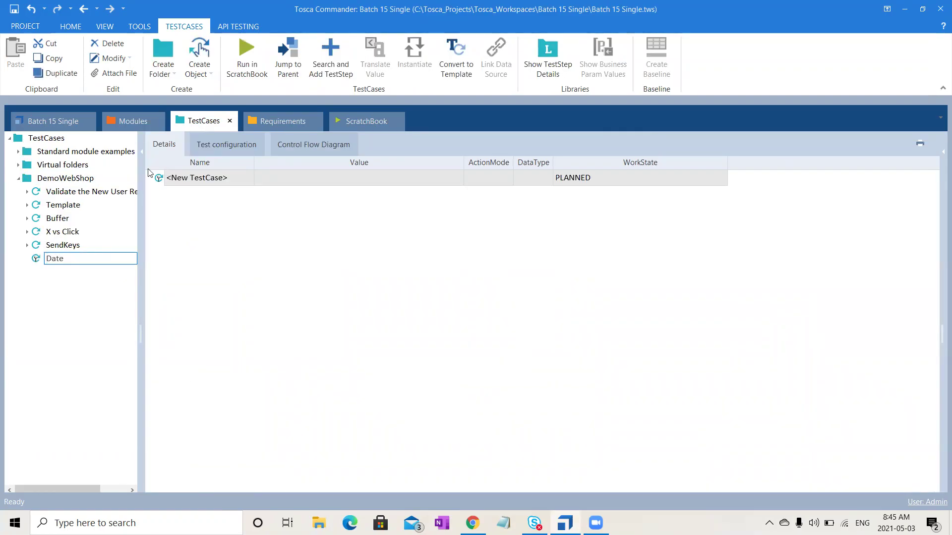
pyautogui.press('Return')
pyautogui.click(667, 185)
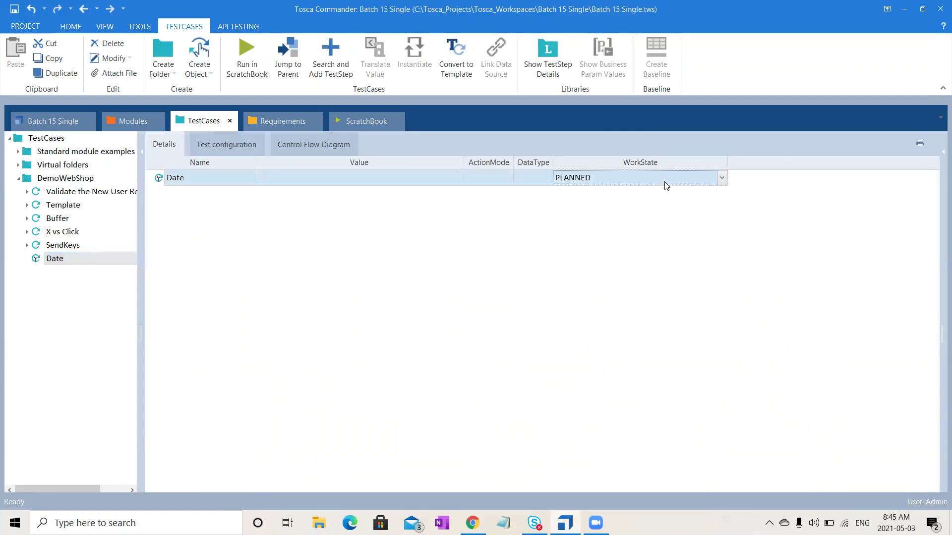
pyautogui.scroll(-1, 666, 186)
pyautogui.click(507, 278)
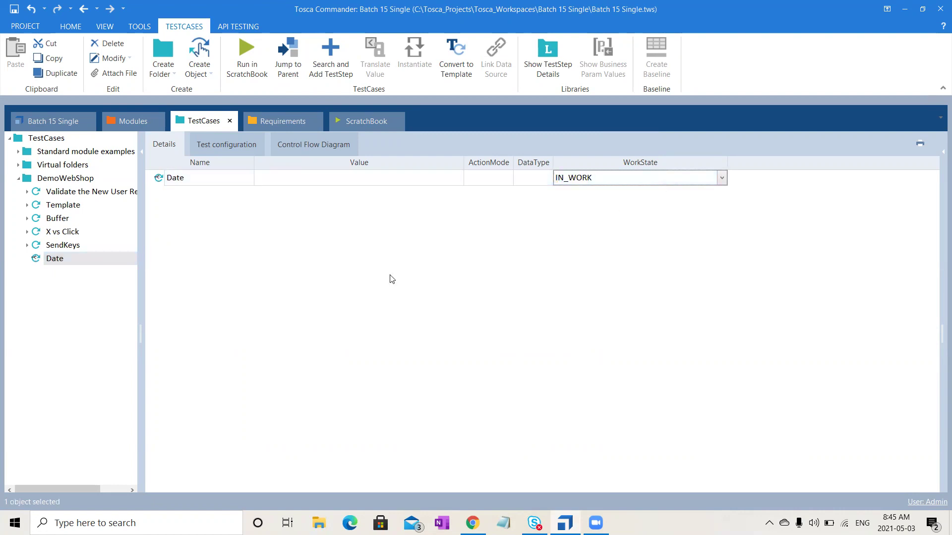
# Search the modules for Buffer and add a TBox Set Buffer test step to the Date test case
pyautogui.click(74, 257)
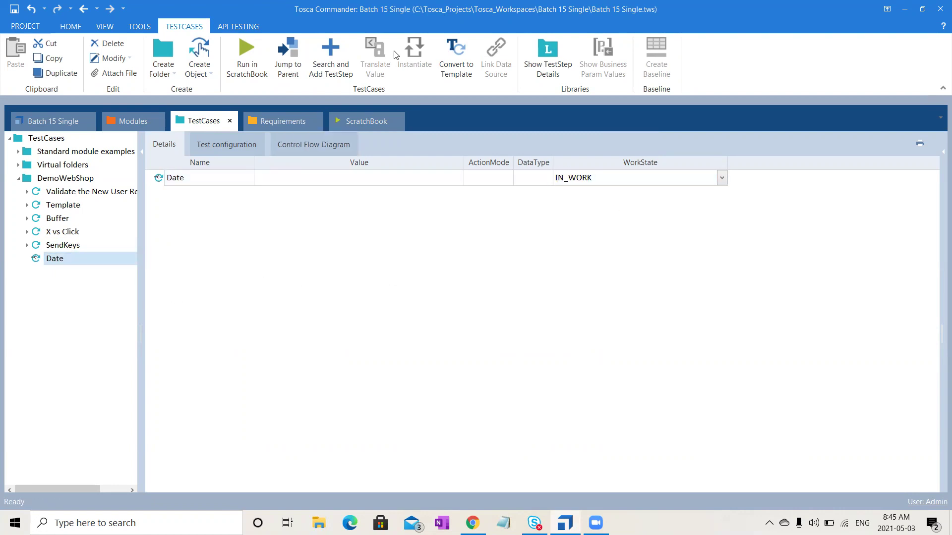
pyautogui.click(340, 53)
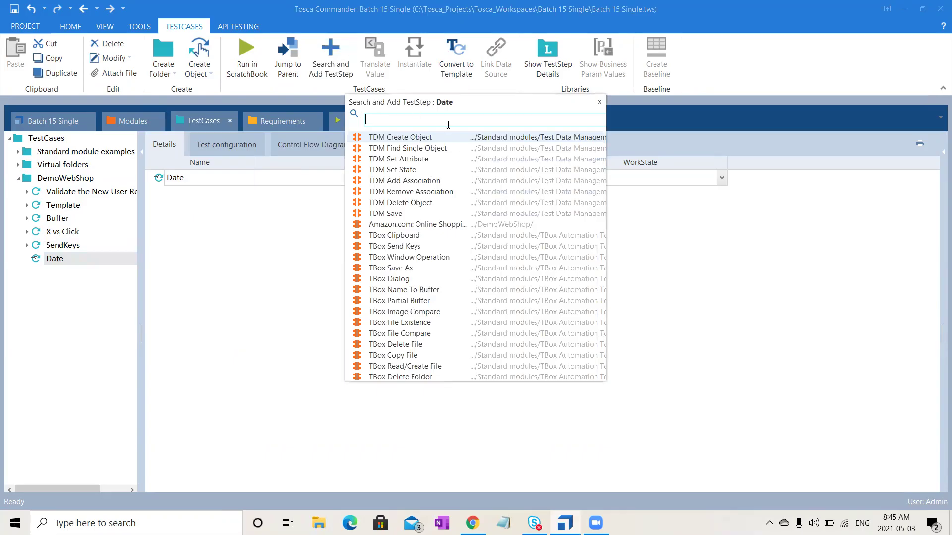
pyautogui.write('Buffer')
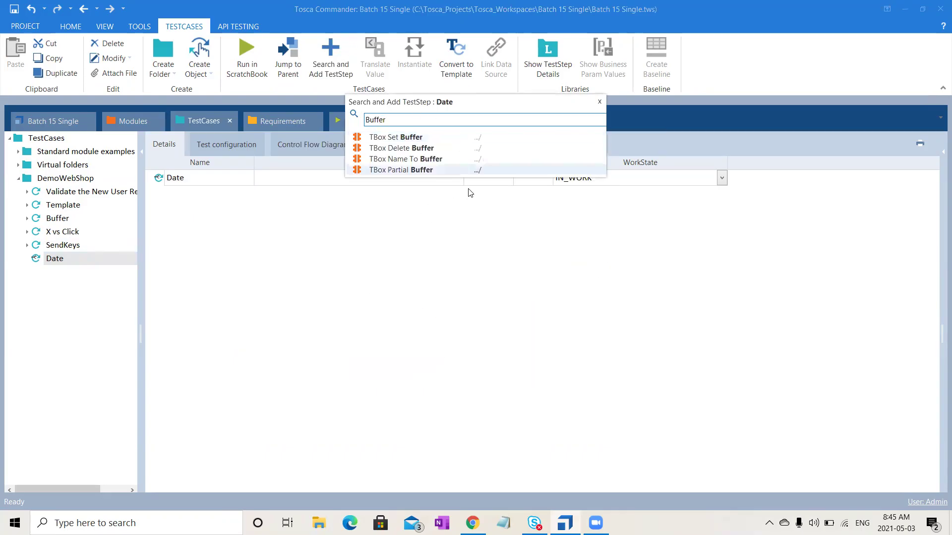
pyautogui.click(427, 140)
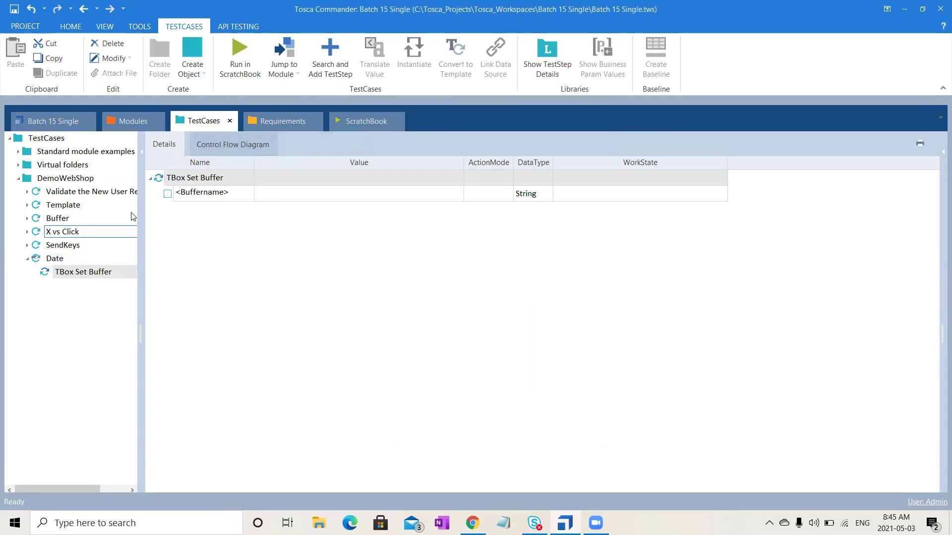
# Name the first buffer in the TBox Set Buffer step Date and select its value
pyautogui.click(226, 204)
pyautogui.click(244, 195)
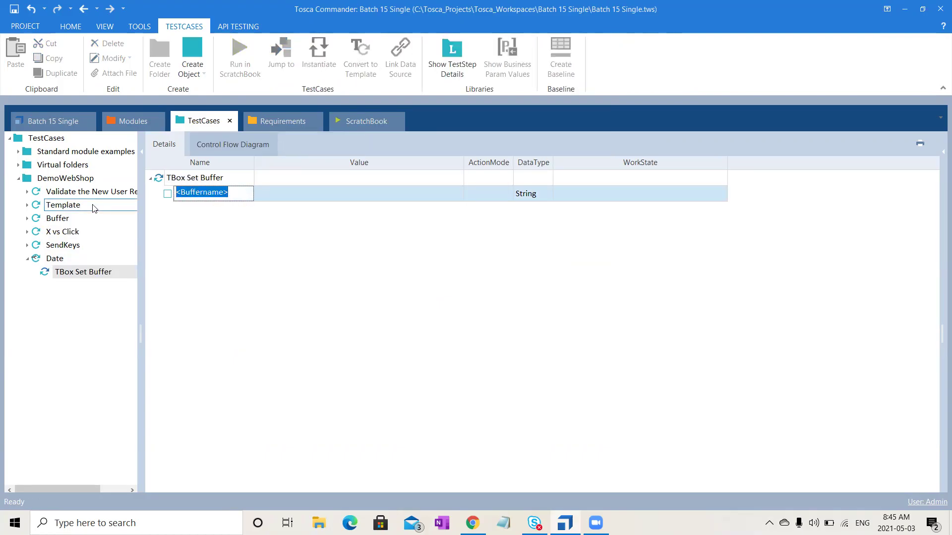
pyautogui.write('Date')
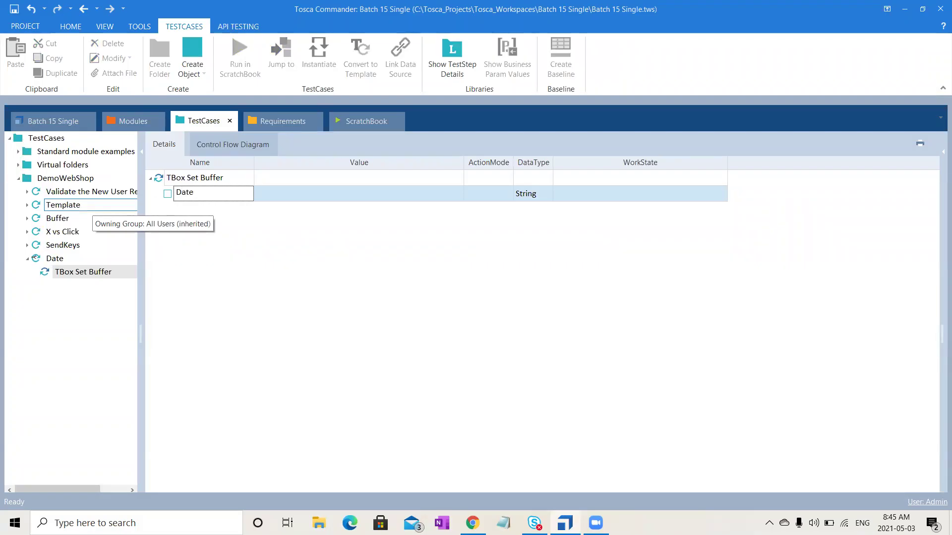
pyautogui.press('Return')
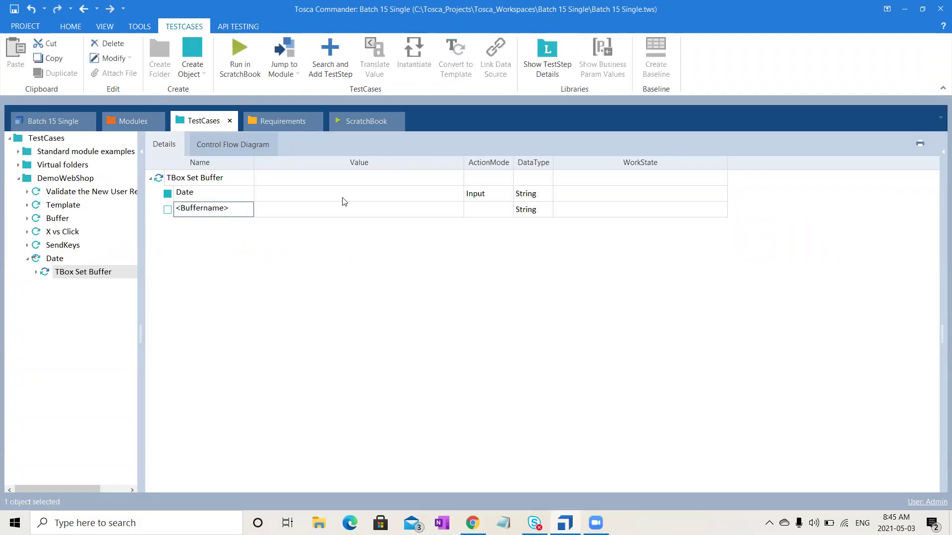
pyautogui.click(351, 199)
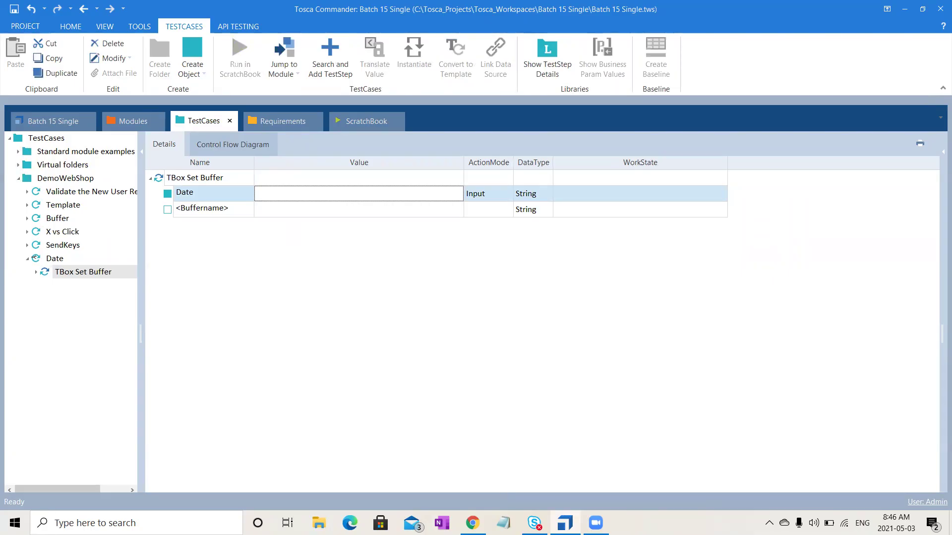
# Find Paint through the Windows search and open it
pyautogui.click(94, 523)
pyautogui.write('date')
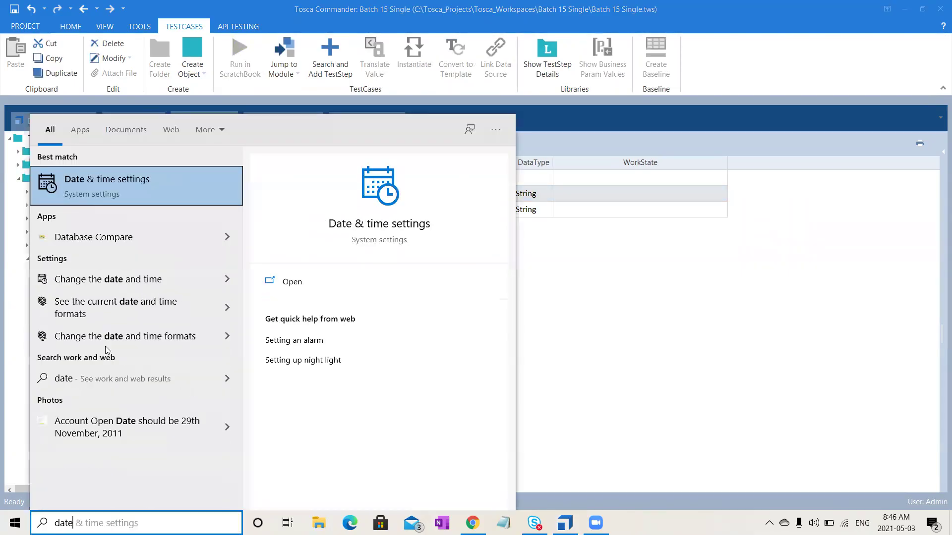
pyautogui.press('BackSpace')
pyautogui.press('BackSpace')
pyautogui.press('BackSpace')
pyautogui.press('BackSpace')
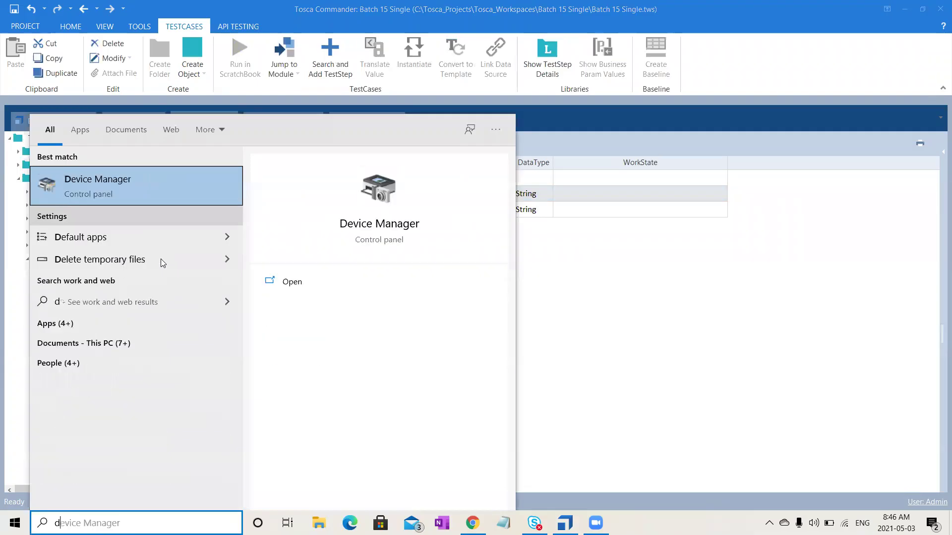
pyautogui.write('paint')
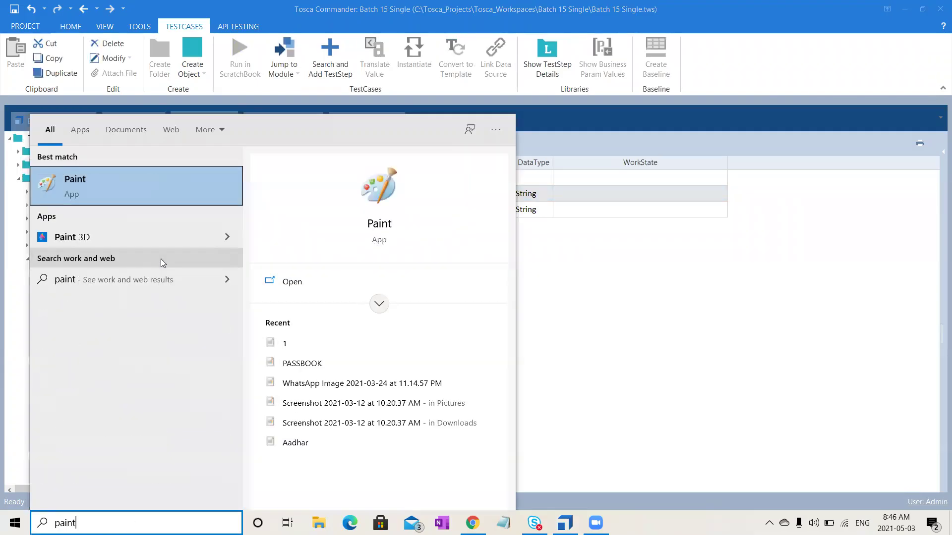
pyautogui.click(91, 194)
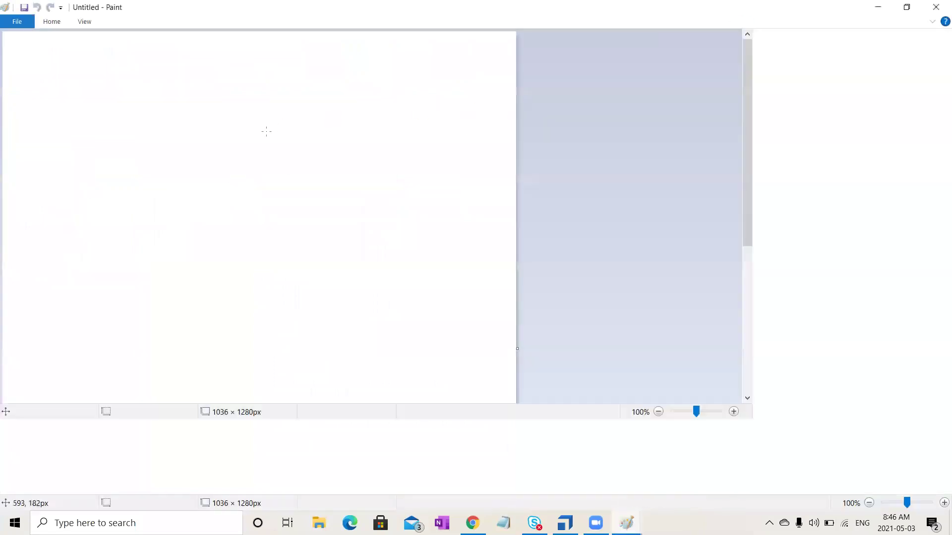
# Handwrite an opening curly brace followed by the word Date near the canvas's upper-left corner
pyautogui.moveTo(19, 95)
pyautogui.mouseDown()
pyautogui.moveTo(36, 110)
pyautogui.moveTo(31, 130)
pyautogui.mouseUp()
pyautogui.hotkey('ctrl', 'z')
pyautogui.moveTo(25, 74)
pyautogui.mouseDown()
pyautogui.moveTo(17, 133)
pyautogui.moveTo(48, 199)
pyautogui.mouseUp()
pyautogui.moveTo(57, 121)
pyautogui.mouseDown()
pyautogui.moveTo(64, 144)
pyautogui.moveTo(52, 94)
pyautogui.moveTo(56, 114)
pyautogui.moveTo(98, 117)
pyautogui.moveTo(122, 92)
pyautogui.moveTo(141, 90)
pyautogui.mouseUp()
pyautogui.moveTo(71, 90); pyautogui.dragTo(91, 76)
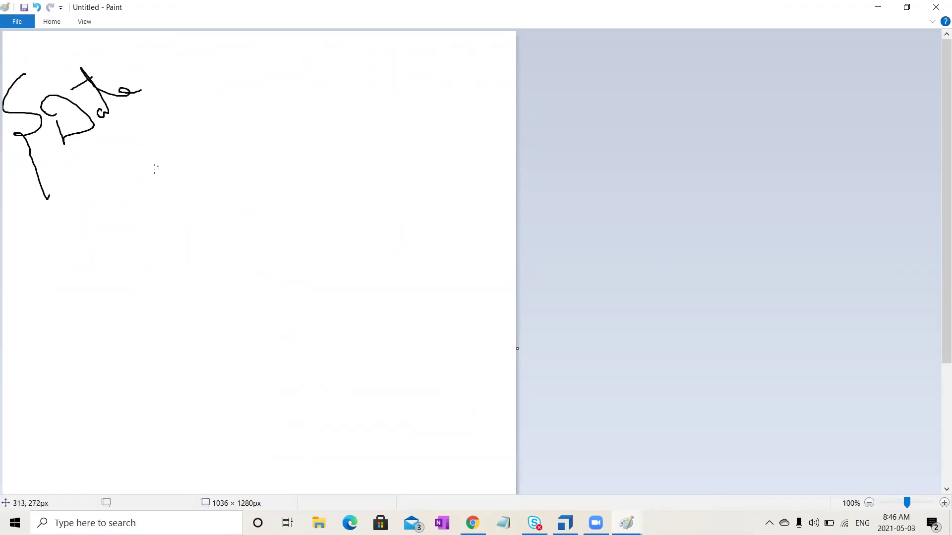
# Draw three pairs of square brackets after the word Date and end the expression with a closing curly brace
pyautogui.moveTo(155, 158); pyautogui.dragTo(150, 191)
pyautogui.moveTo(175, 146); pyautogui.dragTo(187, 170)
pyautogui.moveTo(217, 129)
pyautogui.mouseDown()
pyautogui.moveTo(242, 137)
pyautogui.moveTo(245, 108)
pyautogui.moveTo(266, 124)
pyautogui.mouseUp()
pyautogui.moveTo(289, 81)
pyautogui.mouseDown()
pyautogui.moveTo(279, 92)
pyautogui.moveTo(304, 94)
pyautogui.moveTo(307, 65)
pyautogui.mouseUp()
pyautogui.moveTo(313, 40); pyautogui.dragTo(345, 137)
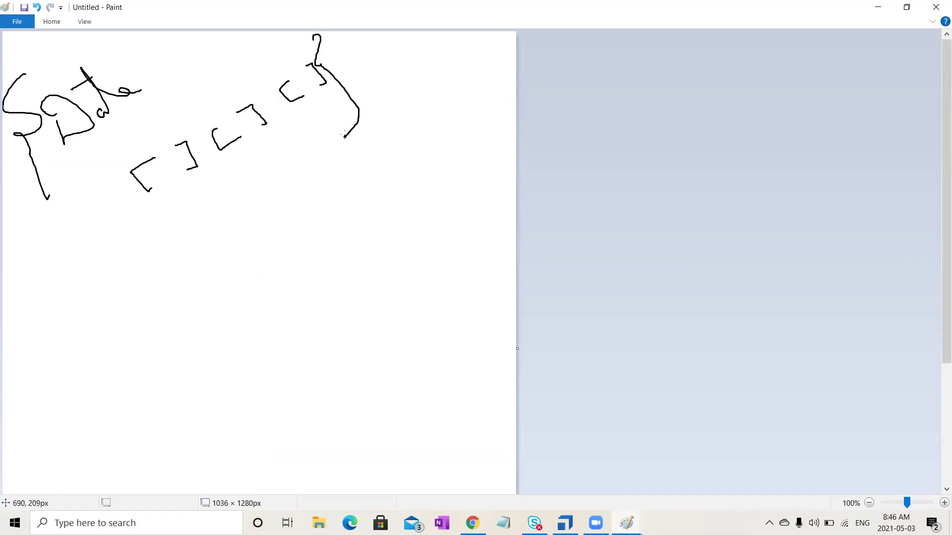
# Draw an arrow from each bracket pair, labelling them Basedate, Offset and an abbreviation for the date format
pyautogui.moveTo(170, 174)
pyautogui.mouseDown()
pyautogui.moveTo(162, 289)
pyautogui.moveTo(189, 263)
pyautogui.mouseUp()
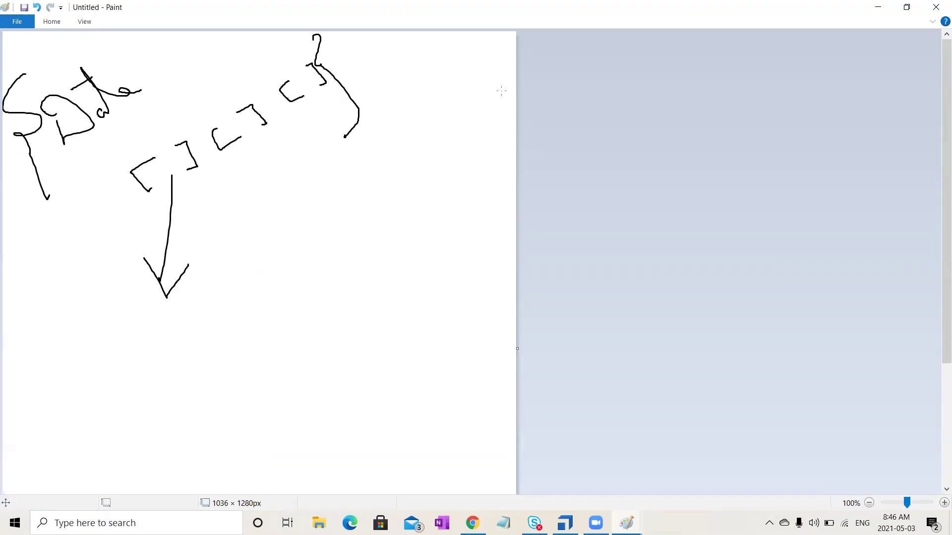
pyautogui.moveTo(53, 358)
pyautogui.mouseDown()
pyautogui.moveTo(45, 317)
pyautogui.moveTo(73, 324)
pyautogui.moveTo(51, 343)
pyautogui.moveTo(86, 342)
pyautogui.moveTo(106, 320)
pyautogui.moveTo(122, 345)
pyautogui.moveTo(137, 309)
pyautogui.moveTo(129, 320)
pyautogui.moveTo(169, 318)
pyautogui.moveTo(185, 298)
pyautogui.mouseUp()
pyautogui.moveTo(175, 252)
pyautogui.mouseDown()
pyautogui.moveTo(186, 308)
pyautogui.moveTo(205, 281)
pyautogui.moveTo(221, 297)
pyautogui.mouseUp()
pyautogui.moveTo(231, 130)
pyautogui.mouseDown()
pyautogui.moveTo(281, 189)
pyautogui.moveTo(262, 184)
pyautogui.mouseUp()
pyautogui.moveTo(240, 246)
pyautogui.mouseDown()
pyautogui.moveTo(238, 255)
pyautogui.moveTo(240, 238)
pyautogui.moveTo(248, 260)
pyautogui.mouseUp()
pyautogui.moveTo(269, 215)
pyautogui.mouseDown()
pyautogui.moveTo(283, 248)
pyautogui.moveTo(287, 230)
pyautogui.moveTo(315, 243)
pyautogui.moveTo(343, 210)
pyautogui.moveTo(356, 250)
pyautogui.moveTo(355, 227)
pyautogui.mouseUp()
pyautogui.moveTo(305, 117)
pyautogui.mouseDown()
pyautogui.moveTo(363, 172)
pyautogui.moveTo(362, 156)
pyautogui.mouseUp()
pyautogui.moveTo(392, 184)
pyautogui.mouseDown()
pyautogui.moveTo(416, 198)
pyautogui.moveTo(391, 182)
pyautogui.mouseUp()
pyautogui.moveTo(441, 152)
pyautogui.mouseDown()
pyautogui.moveTo(460, 211)
pyautogui.moveTo(425, 219)
pyautogui.moveTo(459, 191)
pyautogui.moveTo(456, 167)
pyautogui.moveTo(466, 190)
pyautogui.mouseUp()
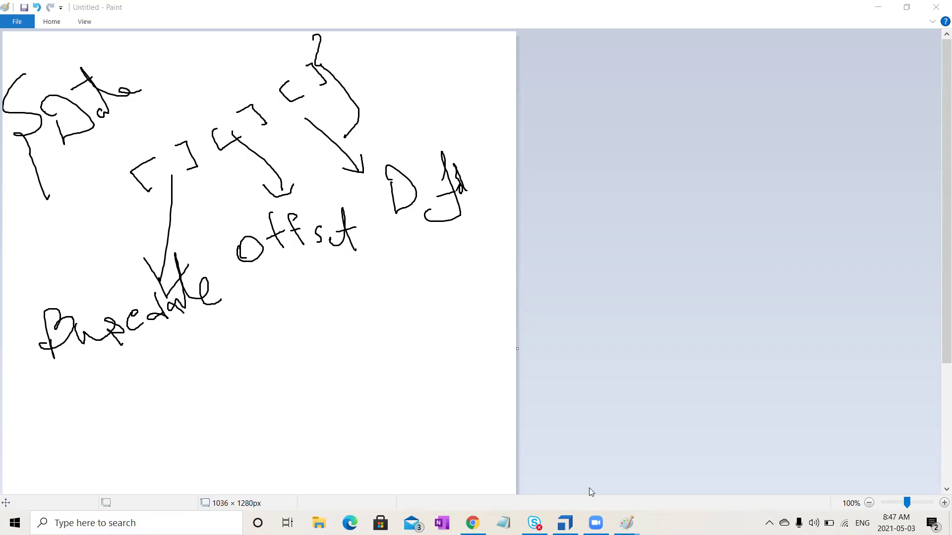
# Underline the three handwritten labels and write a plus-days example beneath Offset
pyautogui.moveTo(44, 378)
pyautogui.mouseDown()
pyautogui.moveTo(220, 320)
pyautogui.moveTo(33, 387)
pyautogui.moveTo(222, 333)
pyautogui.moveTo(155, 348)
pyautogui.mouseUp()
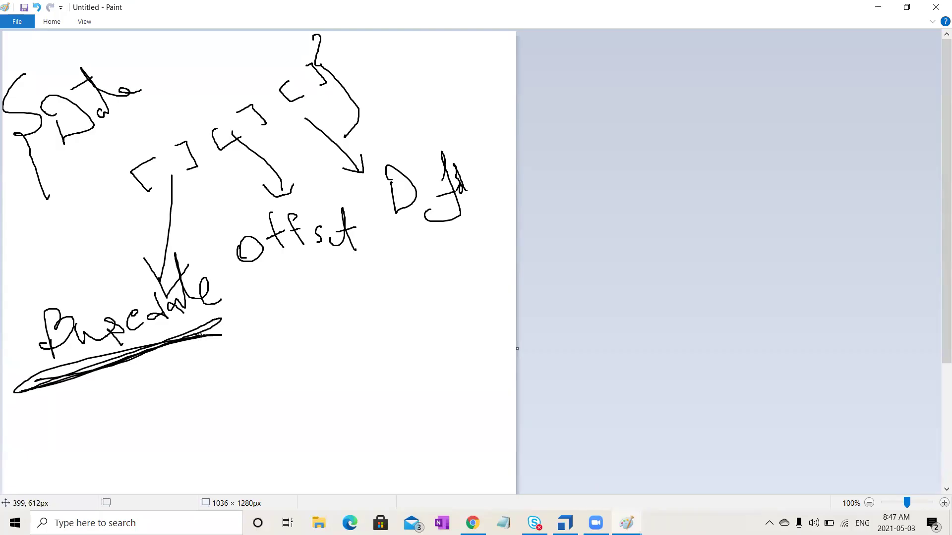
pyautogui.moveTo(284, 290)
pyautogui.mouseDown()
pyautogui.moveTo(293, 287)
pyautogui.moveTo(265, 291)
pyautogui.moveTo(363, 265)
pyautogui.moveTo(274, 302)
pyautogui.mouseUp()
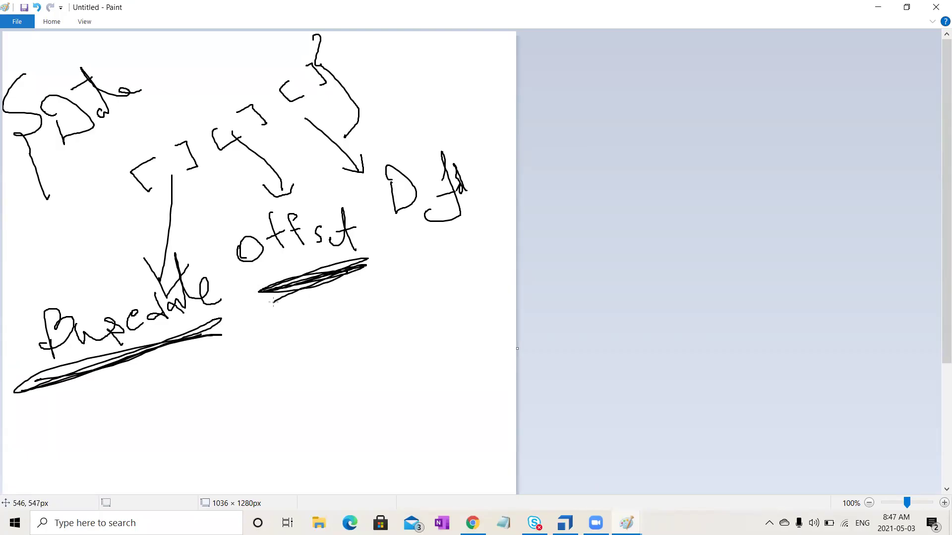
pyautogui.moveTo(305, 337)
pyautogui.mouseDown()
pyautogui.moveTo(317, 372)
pyautogui.moveTo(304, 355)
pyautogui.moveTo(342, 345)
pyautogui.moveTo(347, 355)
pyautogui.mouseUp()
pyautogui.moveTo(360, 289)
pyautogui.mouseDown()
pyautogui.moveTo(369, 321)
pyautogui.moveTo(347, 345)
pyautogui.moveTo(371, 341)
pyautogui.mouseUp()
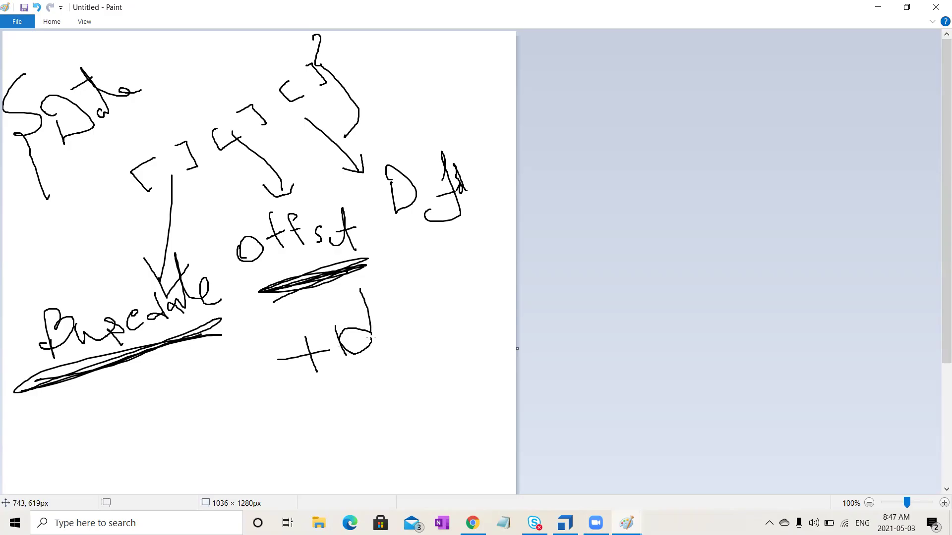
pyautogui.moveTo(409, 260)
pyautogui.mouseDown()
pyautogui.moveTo(435, 244)
pyautogui.moveTo(417, 252)
pyautogui.moveTo(478, 241)
pyautogui.mouseUp()
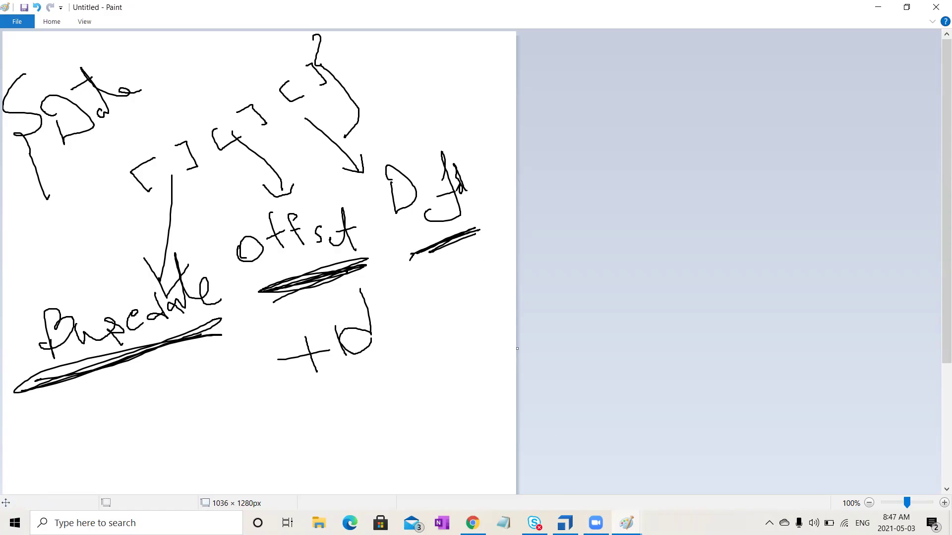
# Switch to Tosca Commander and enter {DATE[][][]} as the Date buffer's value
pyautogui.click(565, 523)
pyautogui.click(316, 198)
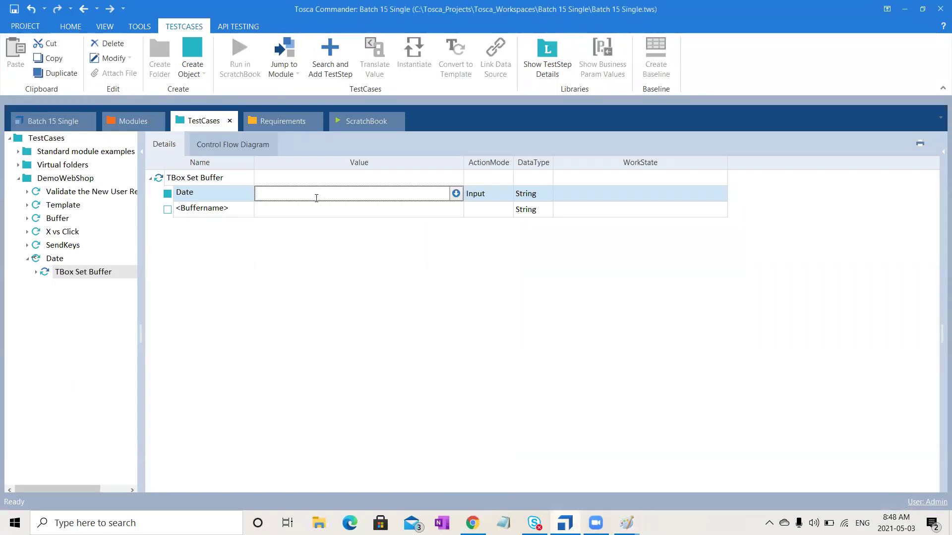
pyautogui.write('{DATE')
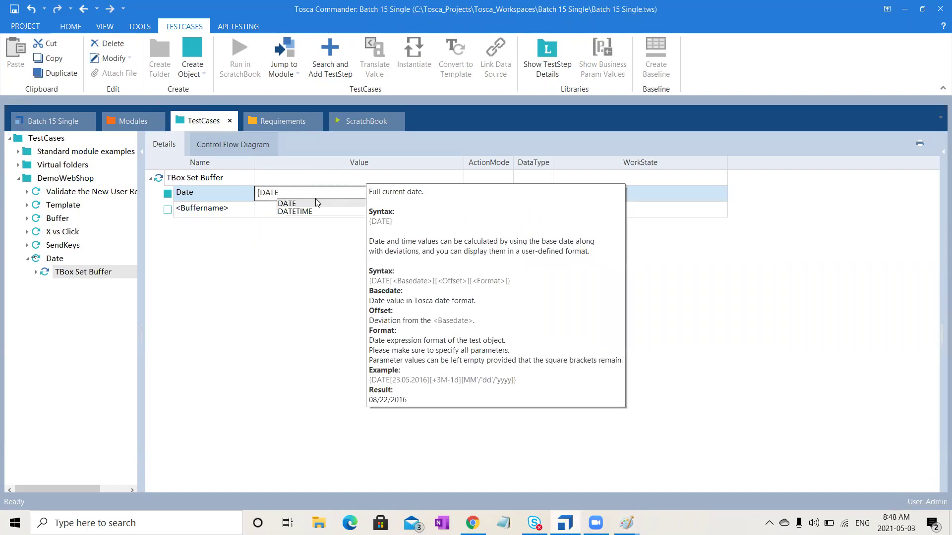
pyautogui.write('[][][]')
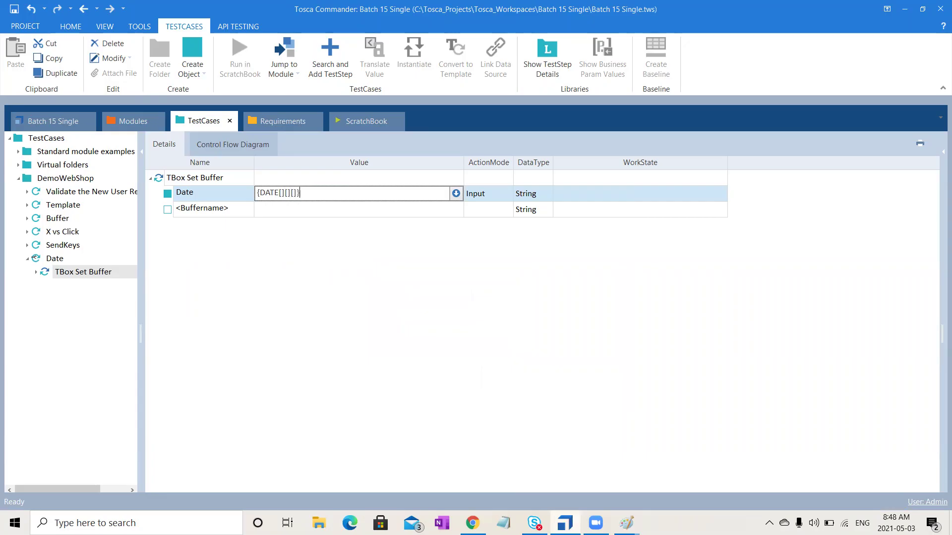
pyautogui.click(277, 243)
# Remove the empty square brackets from the Date buffer's value, leaving {DATE}
pyautogui.click(319, 192)
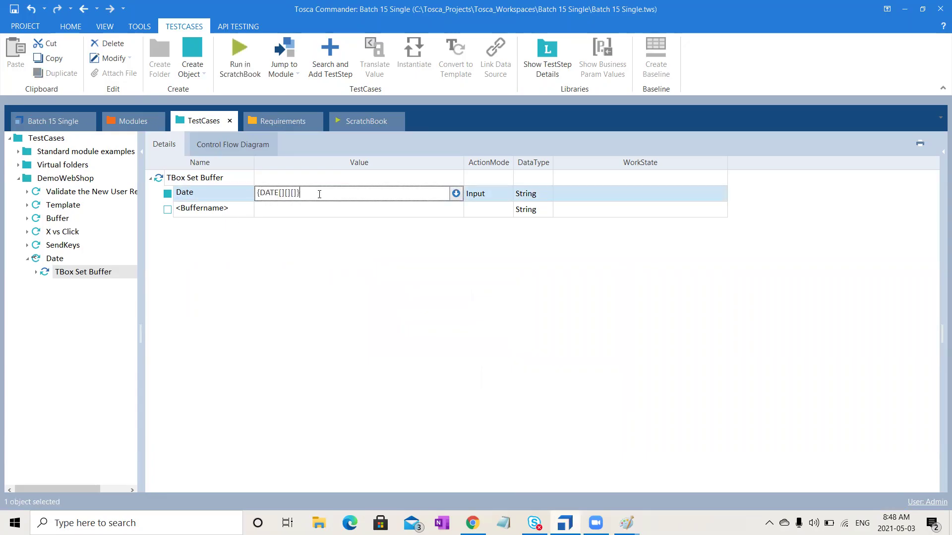
pyautogui.moveTo(297, 193); pyautogui.dragTo(279, 196)
pyautogui.press('BackSpace')
pyautogui.click(287, 302)
# Add a second buffer named Tomorrows below Date in the TBox Set Buffer step
pyautogui.click(217, 212)
pyautogui.click(231, 213)
pyautogui.moveTo(234, 212); pyautogui.dragTo(121, 217)
pyautogui.write('To')
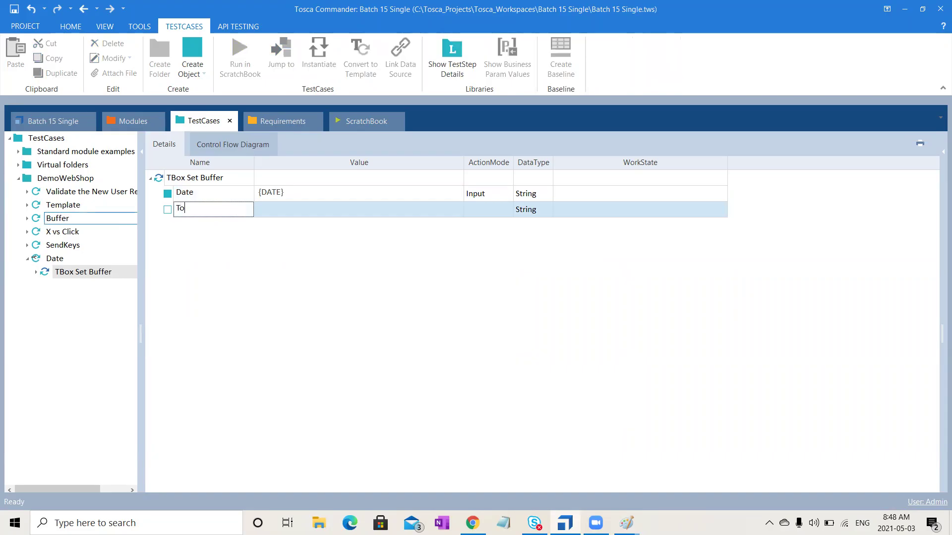
pyautogui.write('morrows')
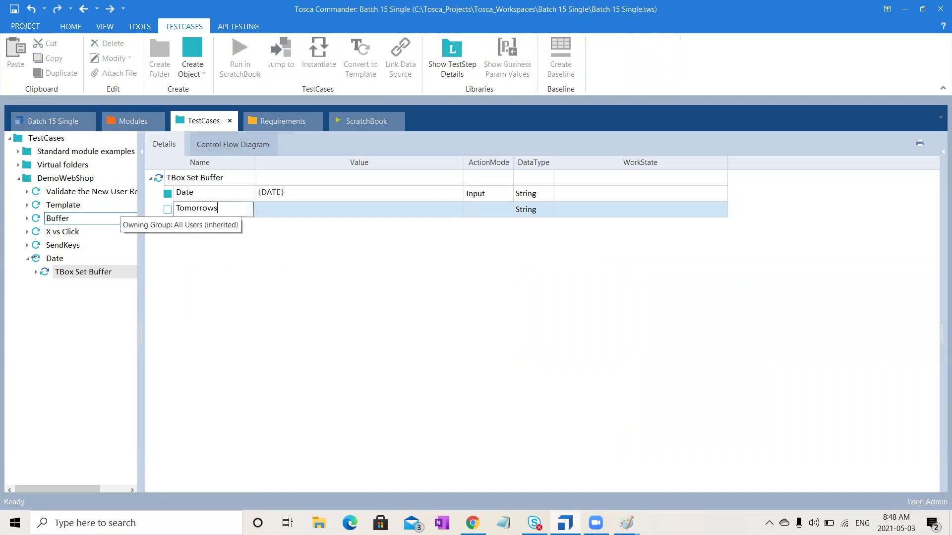
pyautogui.press('Return')
# Set the Tomorrows buffer's value to {DATE[][+1d][MM/dd/yy]}
pyautogui.click(294, 215)
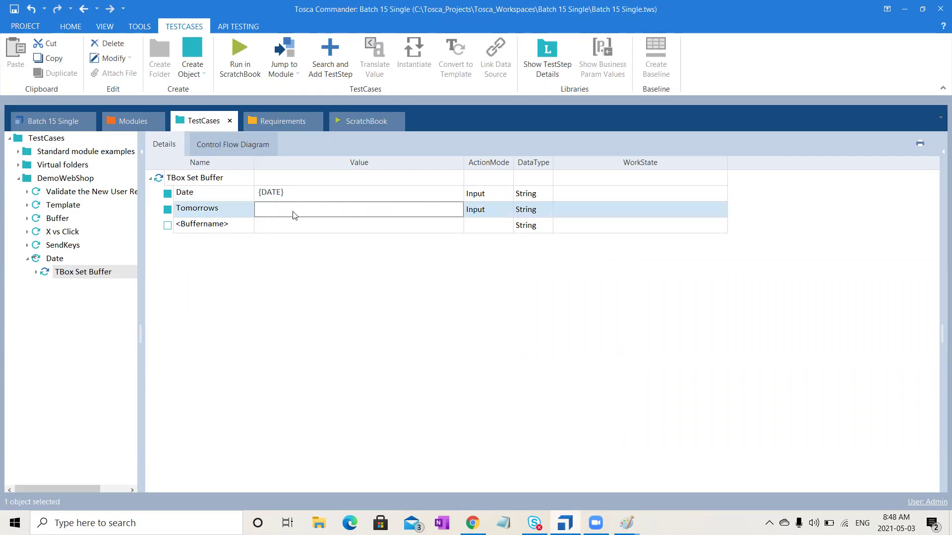
pyautogui.click(294, 213)
pyautogui.write('{')
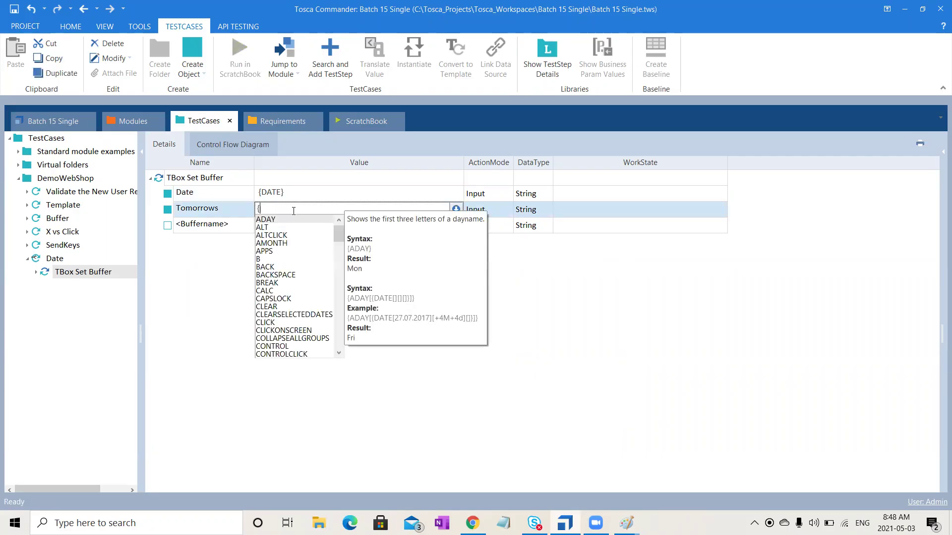
pyautogui.write('DATE[')
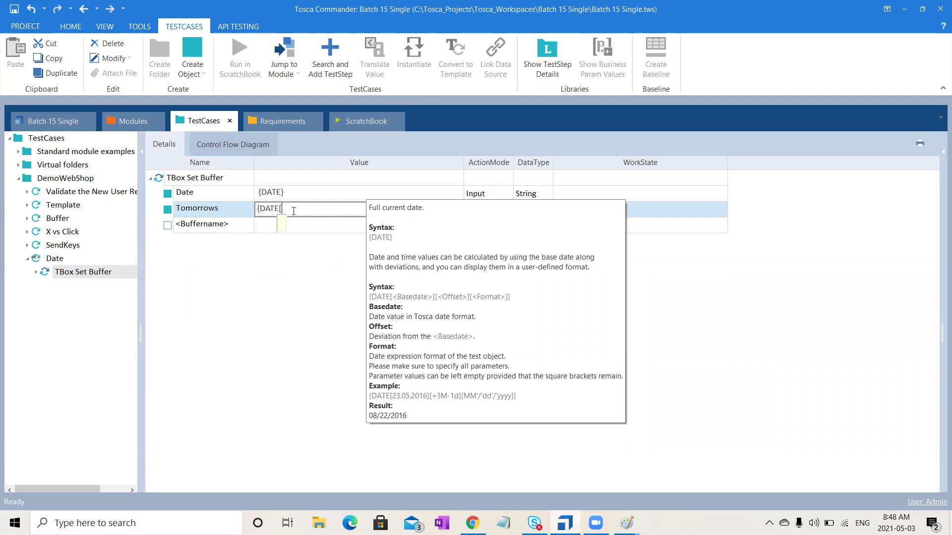
pyautogui.write('][')
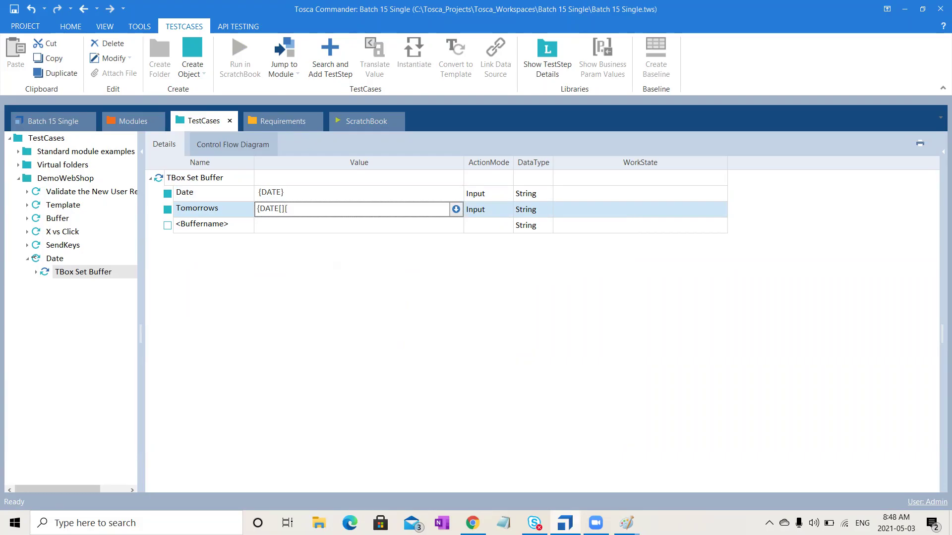
pyautogui.write('+1d][MM/dd/yy]}')
pyautogui.moveTo(307, 208); pyautogui.dragTo(334, 208)
pyautogui.click(326, 207)
pyautogui.doubleClick(341, 209)
pyautogui.click(326, 297)
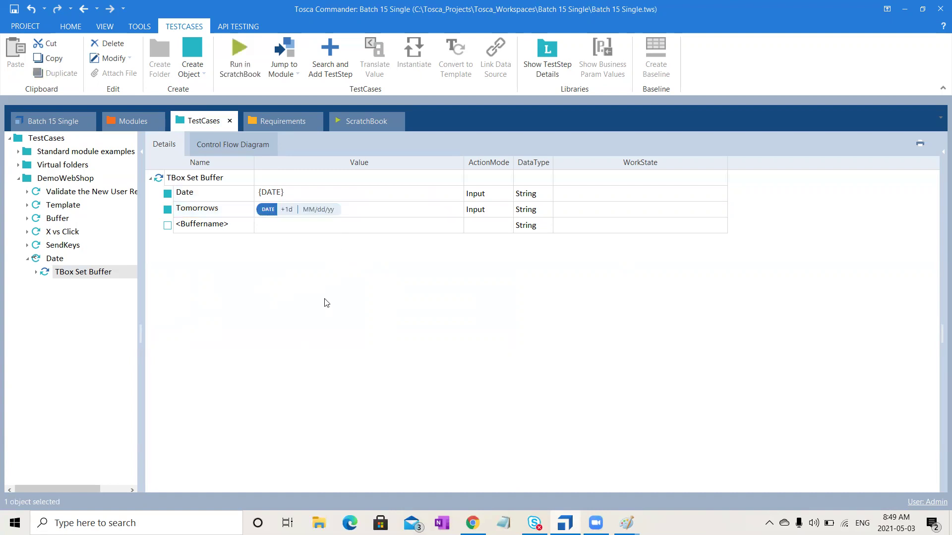
# Add a third buffer named Basedate and open its value for editing
pyautogui.click(237, 226)
pyautogui.click(237, 226)
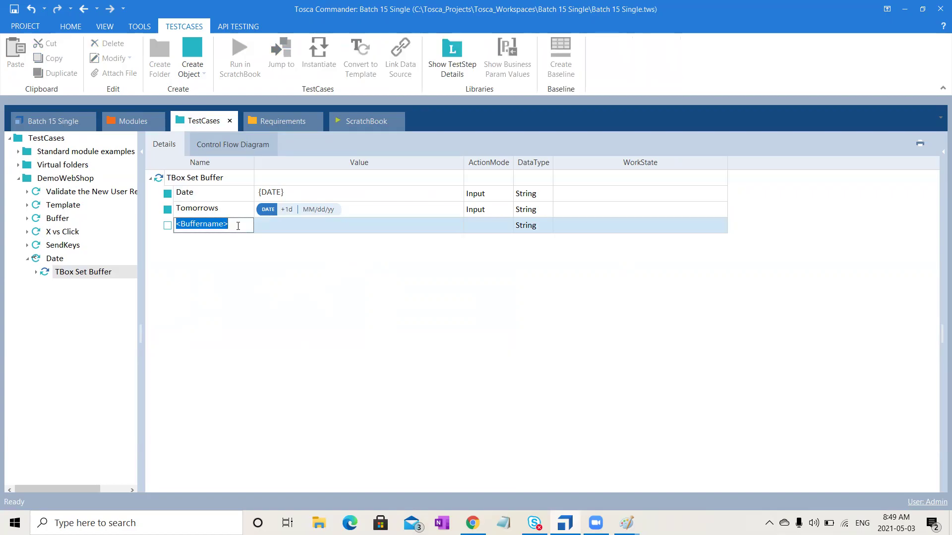
pyautogui.write('Basedate')
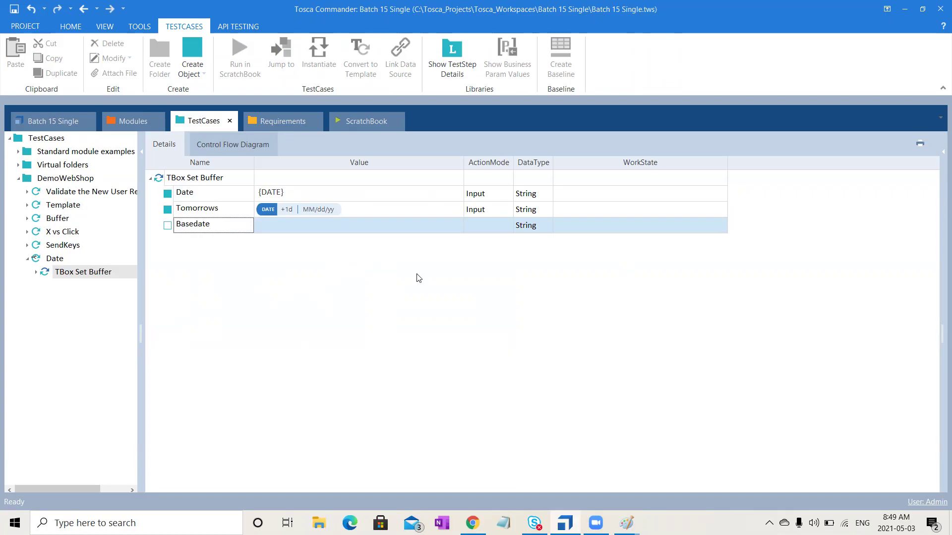
pyautogui.press('Return')
pyautogui.click(310, 224)
pyautogui.click(311, 224)
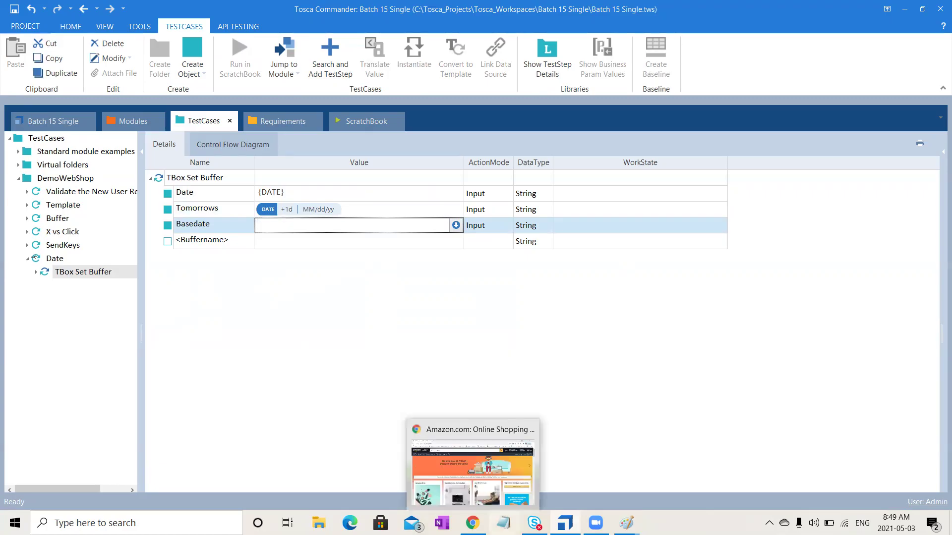
# Switch to Notepad, write 1991-12-6+++3m---4d-----5y and select the 1991-12-6 part
pyautogui.click(503, 524)
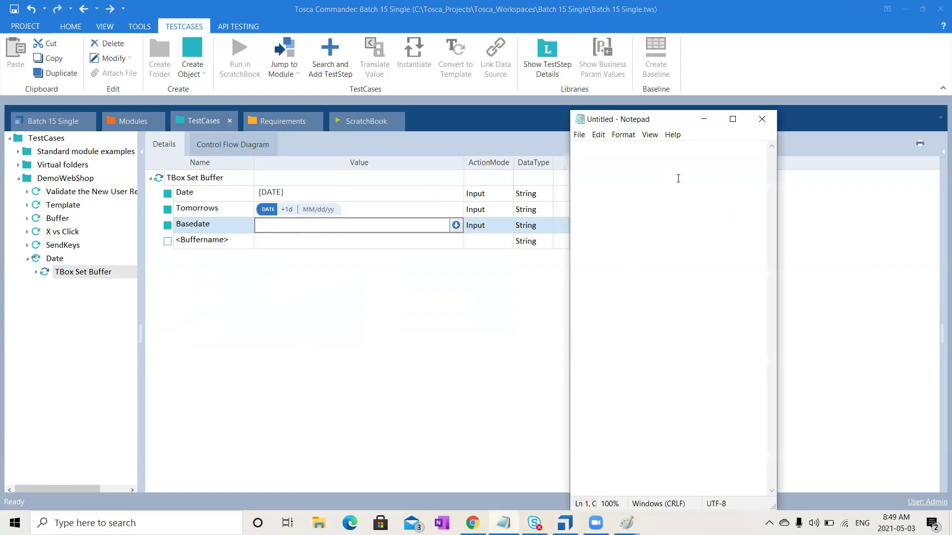
pyautogui.write('199')
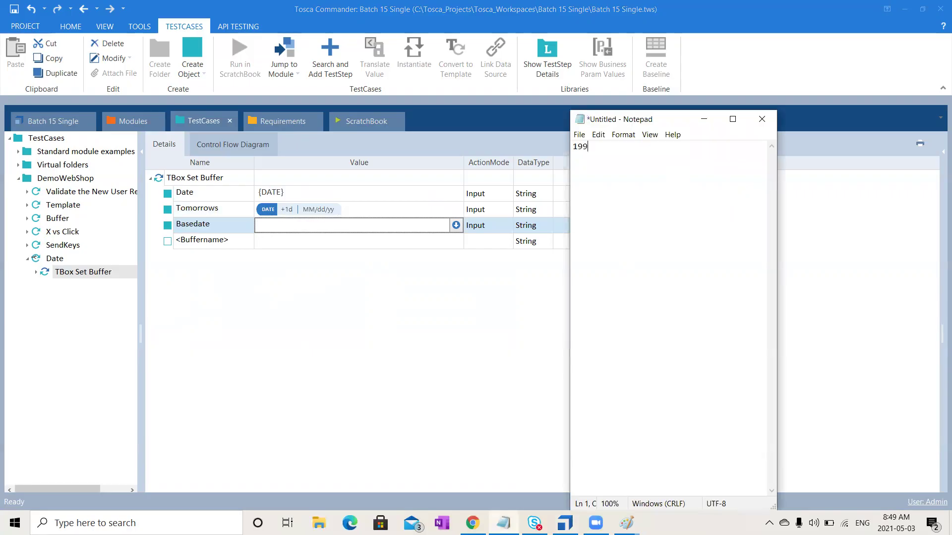
pyautogui.write('1-12-6+++3m---4d-----5y')
pyautogui.moveTo(573, 146); pyautogui.dragTo(617, 146)
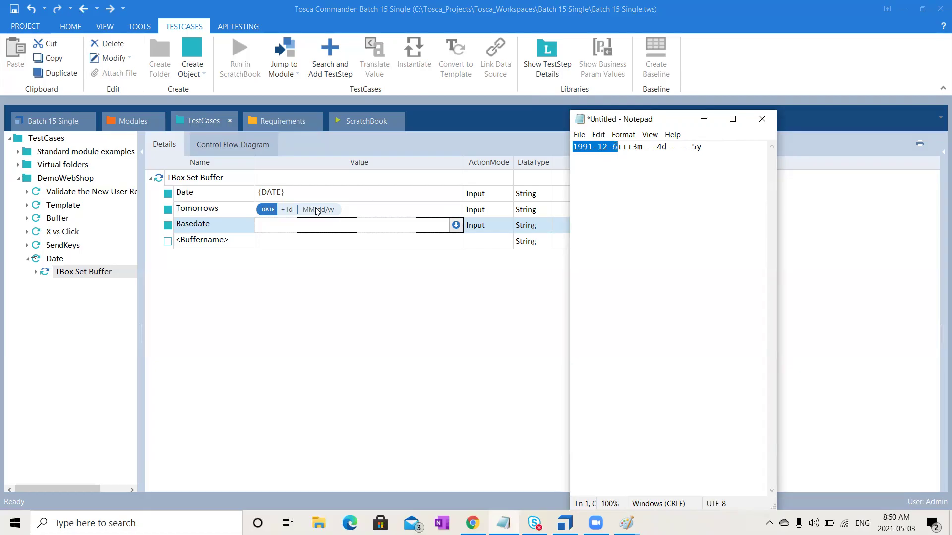
# Switch to Tosca Commander and begin the Basedate value with {DATE[06.12.1991][, consulting the offsets noted in Notepad
pyautogui.click(350, 222)
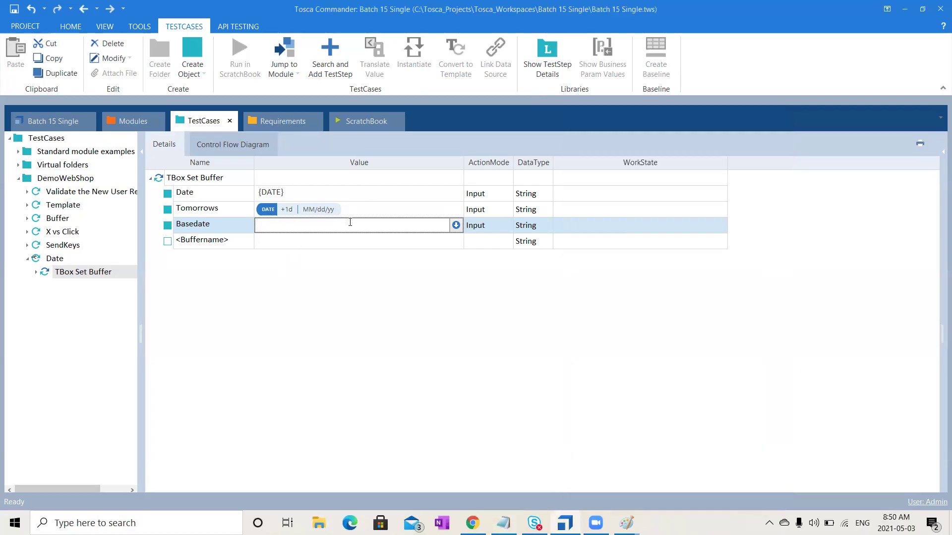
pyautogui.write('{D')
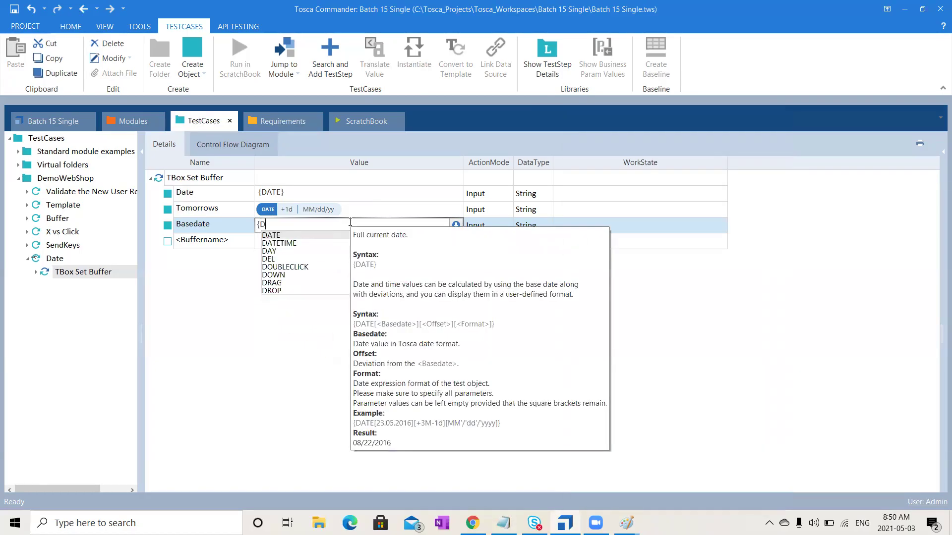
pyautogui.write('ATE')
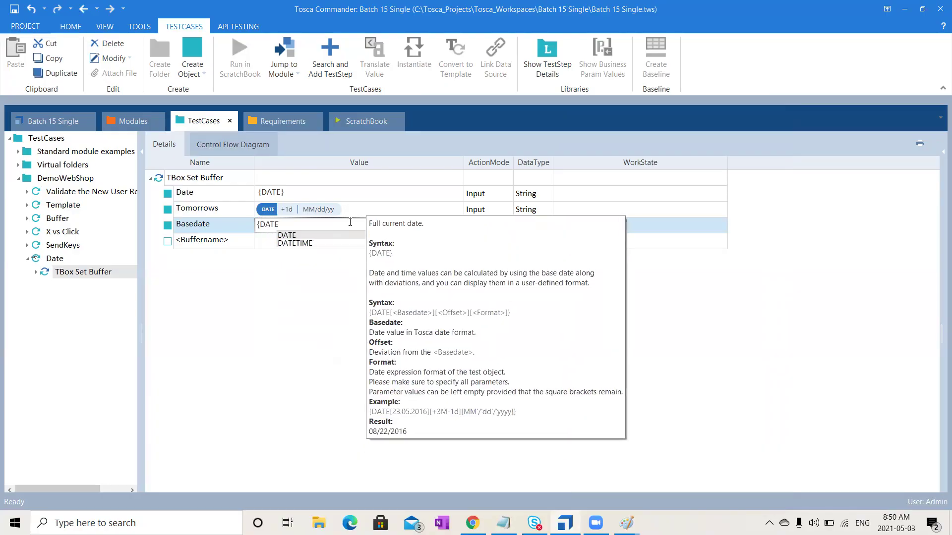
pyautogui.write('[')
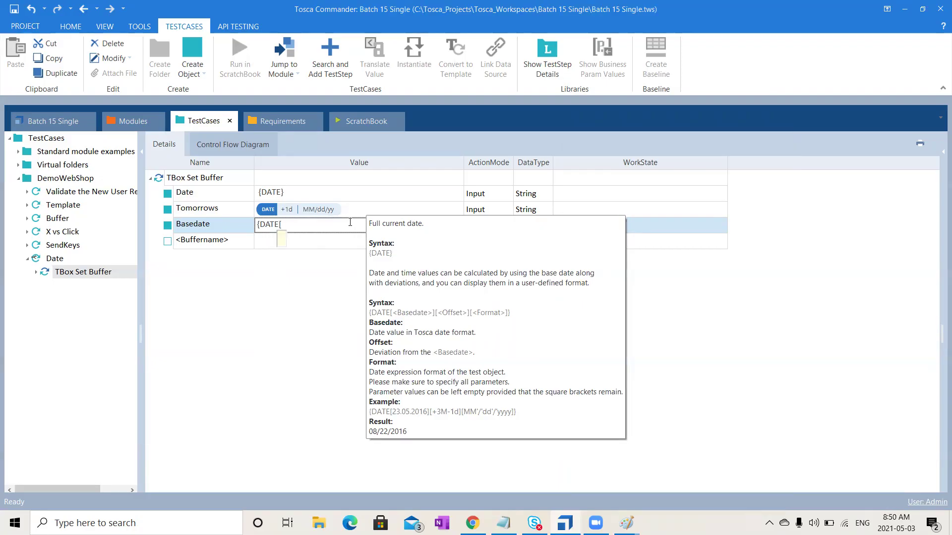
pyautogui.write('06.')
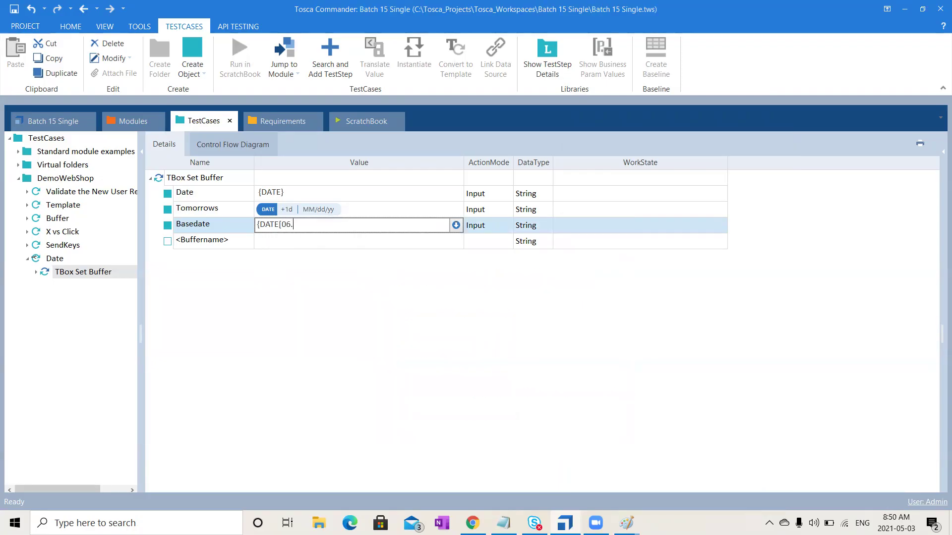
pyautogui.write('12.1991][')
pyautogui.hotkey('alt', 'Tab')
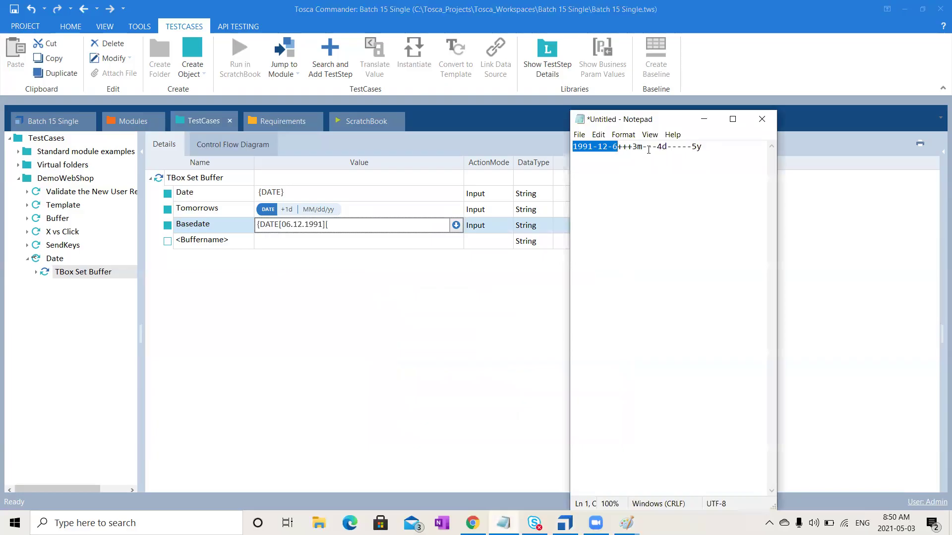
pyautogui.click(358, 222)
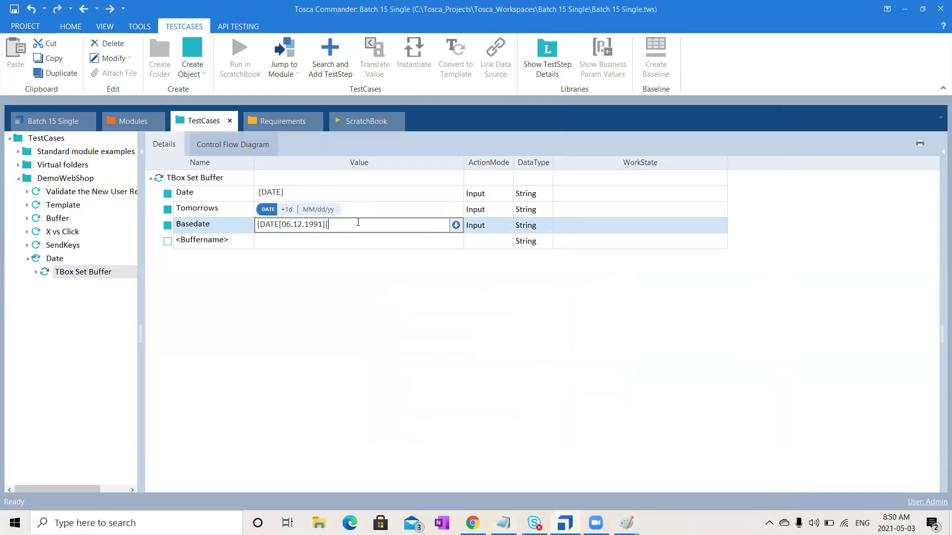
pyautogui.write('5')
pyautogui.press('BackSpace')
pyautogui.press('Return')
pyautogui.write('+')
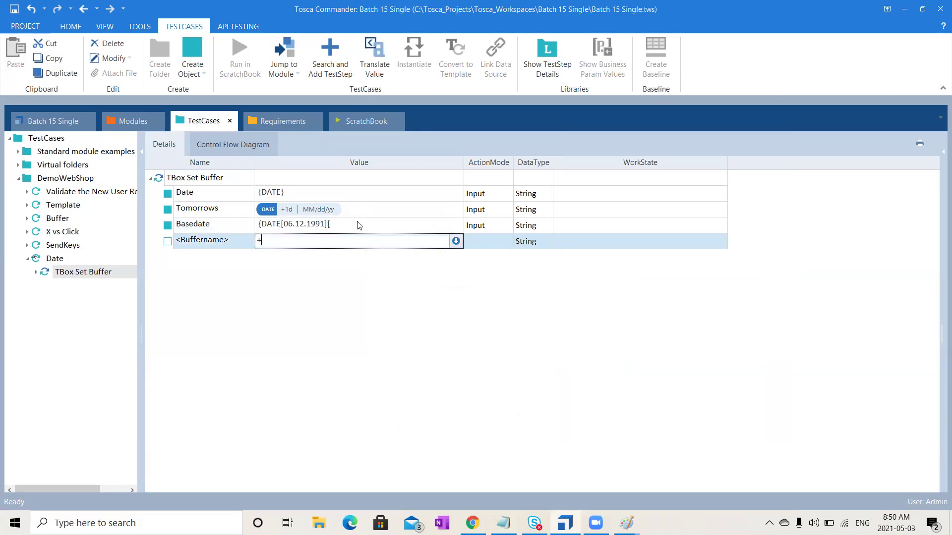
# Complete the Basedate value as {DATE[06.12.1991][+4d+3M+5y][]}, checking the offsets against the Notepad note
pyautogui.click(356, 225)
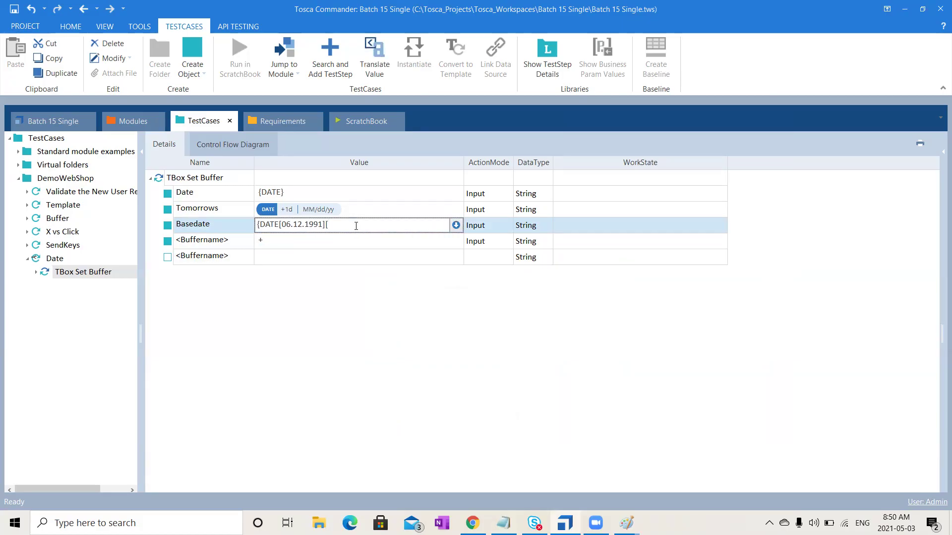
pyautogui.write('+5d+3M+')
pyautogui.click(503, 523)
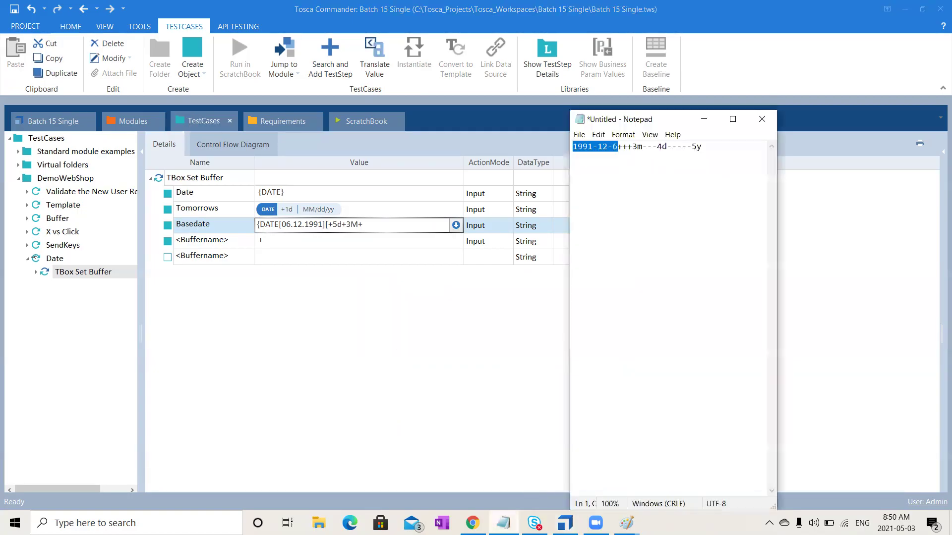
pyautogui.click(504, 522)
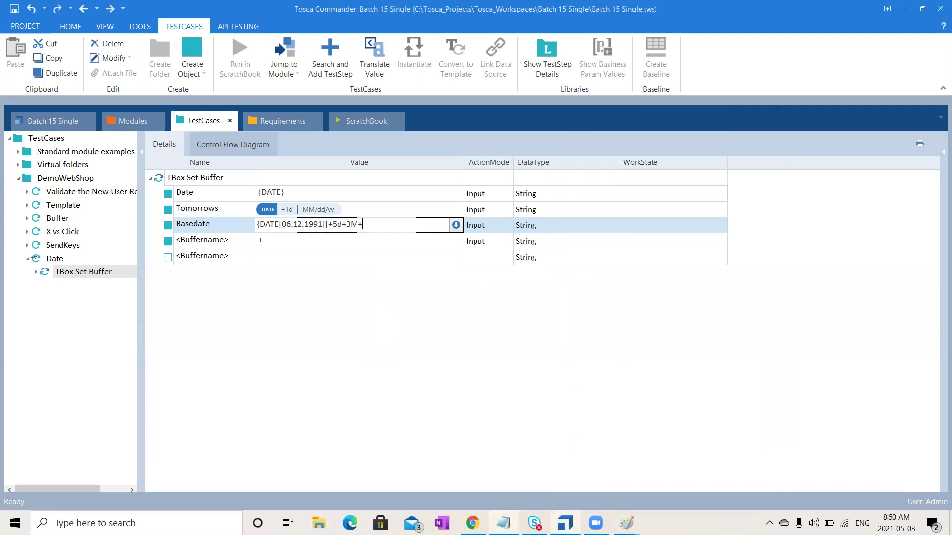
pyautogui.click(337, 224)
pyautogui.press('BackSpace')
pyautogui.write('4')
pyautogui.click(371, 225)
pyautogui.write('5y')
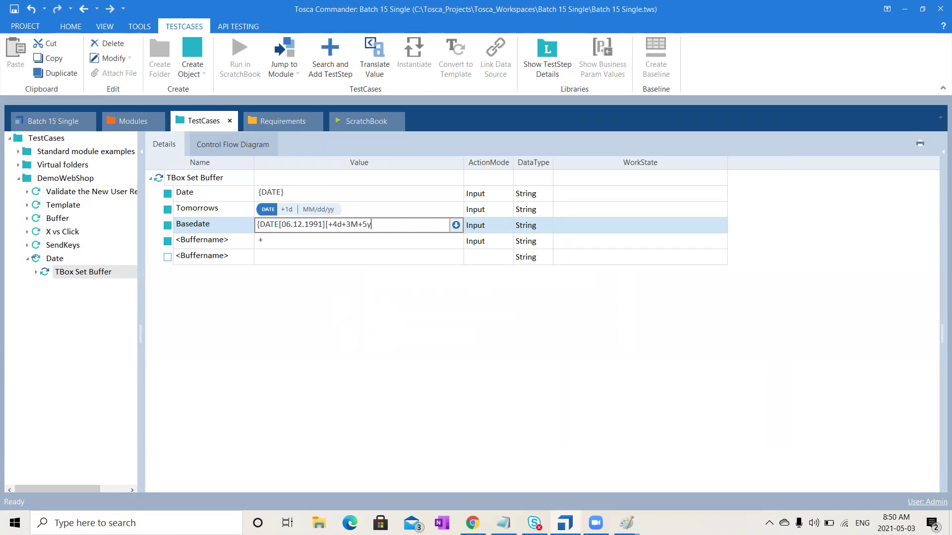
pyautogui.write('][]')
pyautogui.click(269, 343)
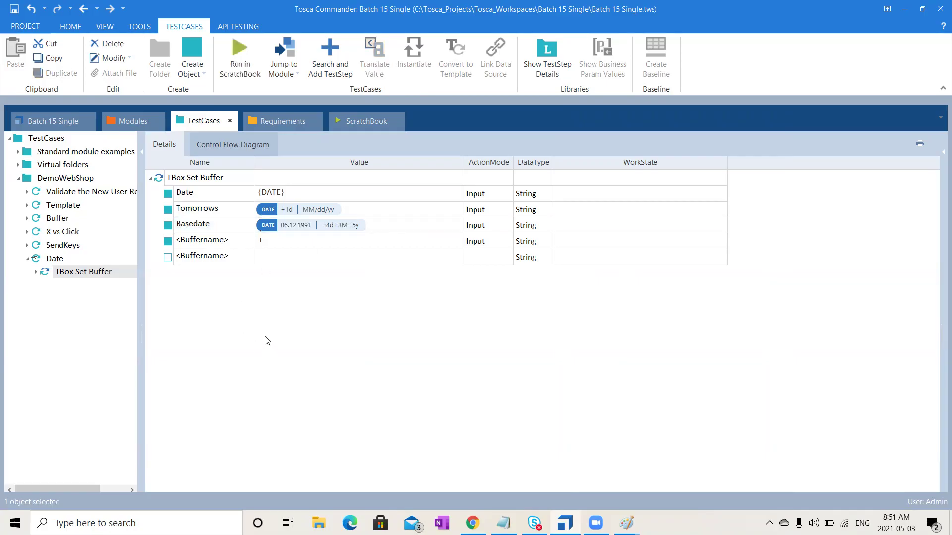
# Delete the unnamed buffer containing only + and run the TBox Set Buffer step in ScratchBook
pyautogui.click(233, 246)
pyautogui.press('Delete')
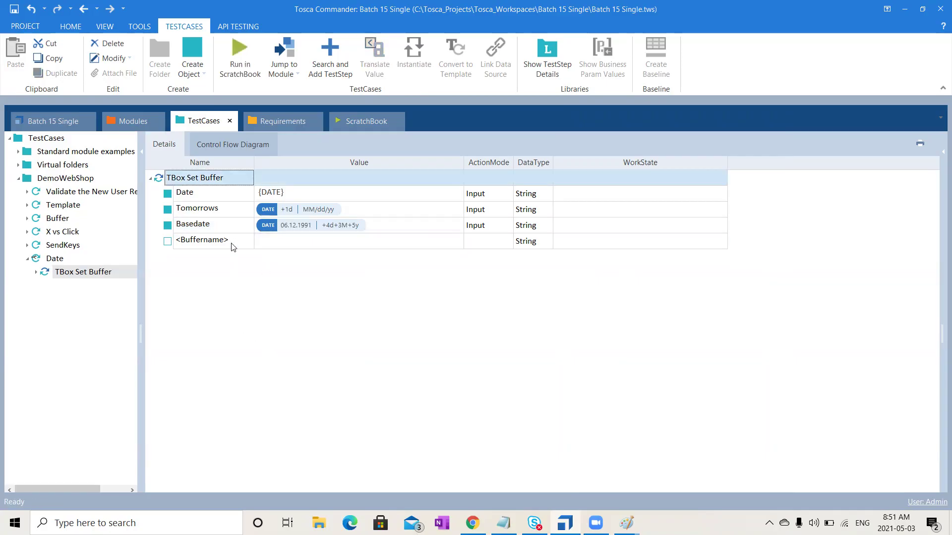
pyautogui.click(231, 181)
pyautogui.click(272, 178)
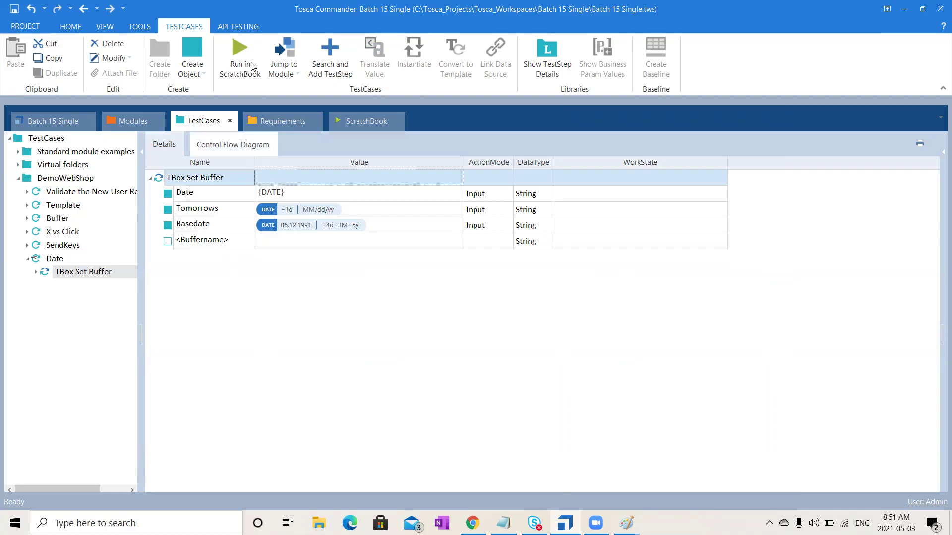
pyautogui.click(252, 46)
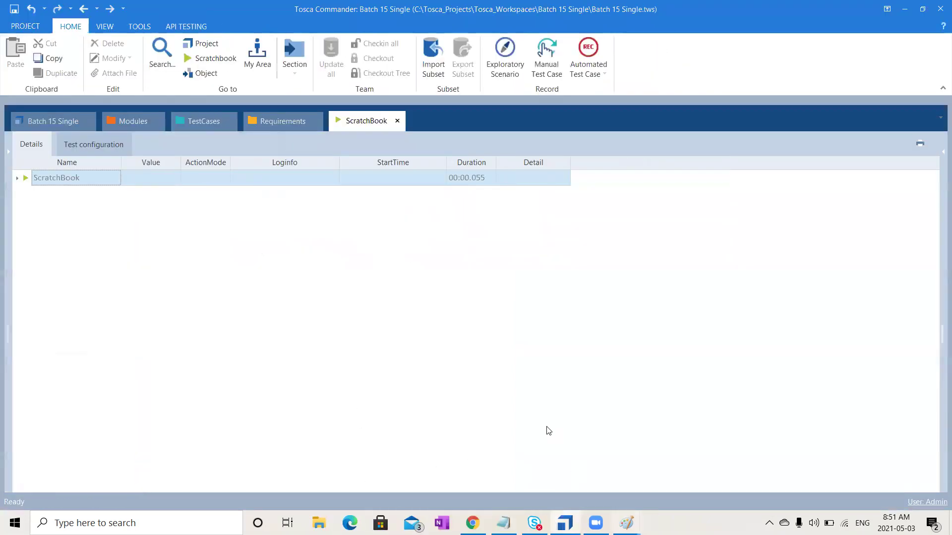
# Expand all ScratchBook results and widen the Loginfo column to show the full buffer messages
pyautogui.rightClick(51, 179)
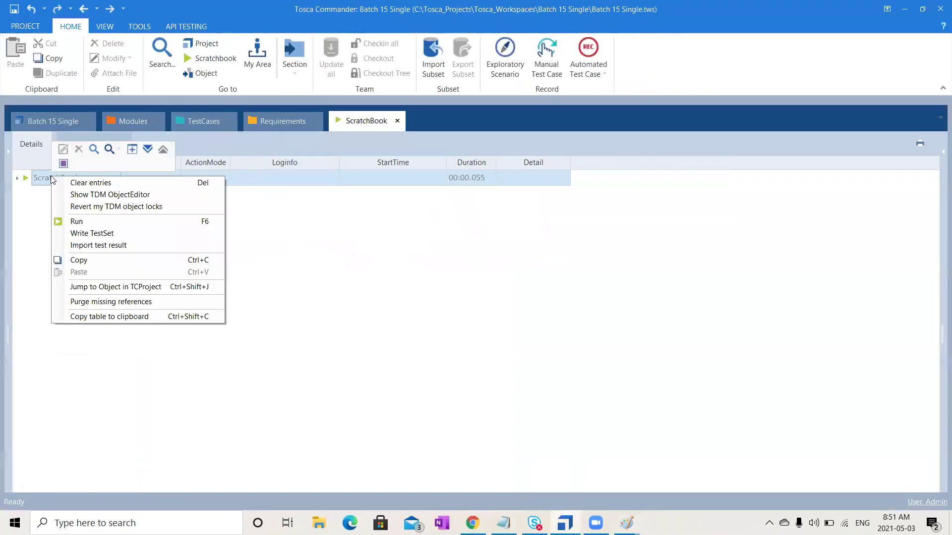
pyautogui.click(148, 149)
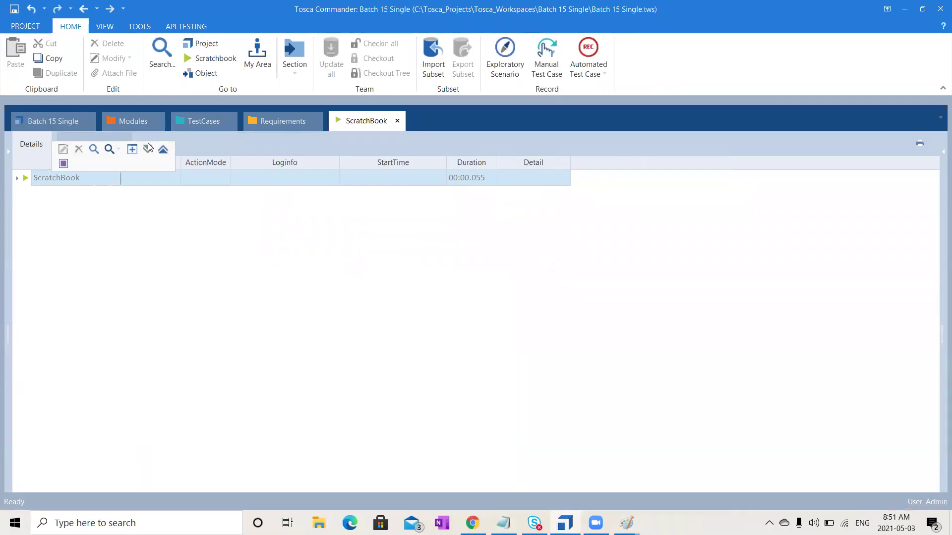
pyautogui.moveTo(339, 162); pyautogui.dragTo(583, 161)
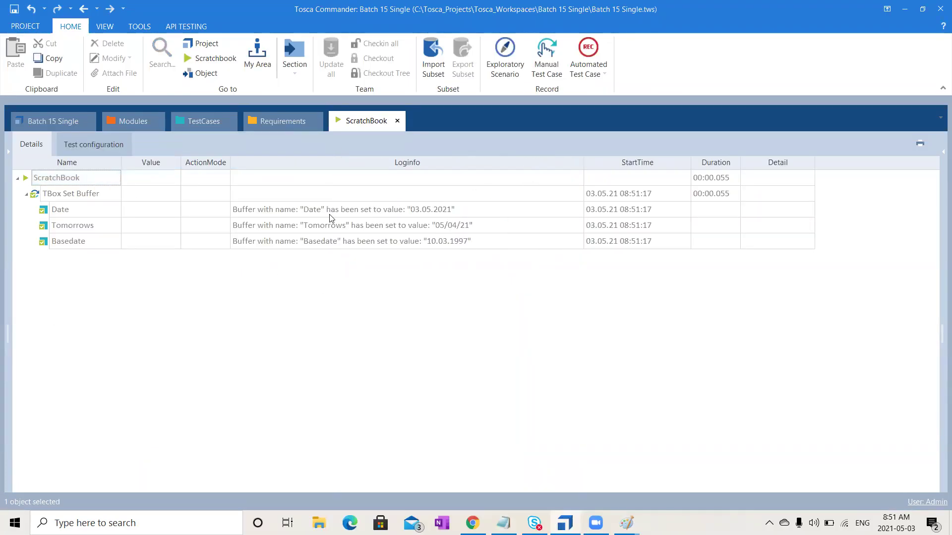
# Compare the Date, Tomorrows and Basedate results in ScratchBook with the base date and offsets noted in Notepad
pyautogui.click(297, 209)
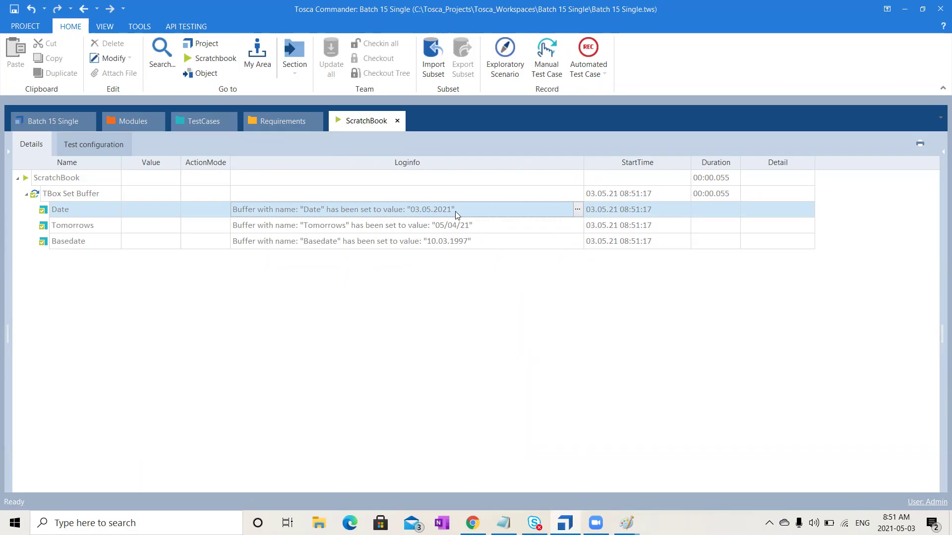
pyautogui.click(444, 228)
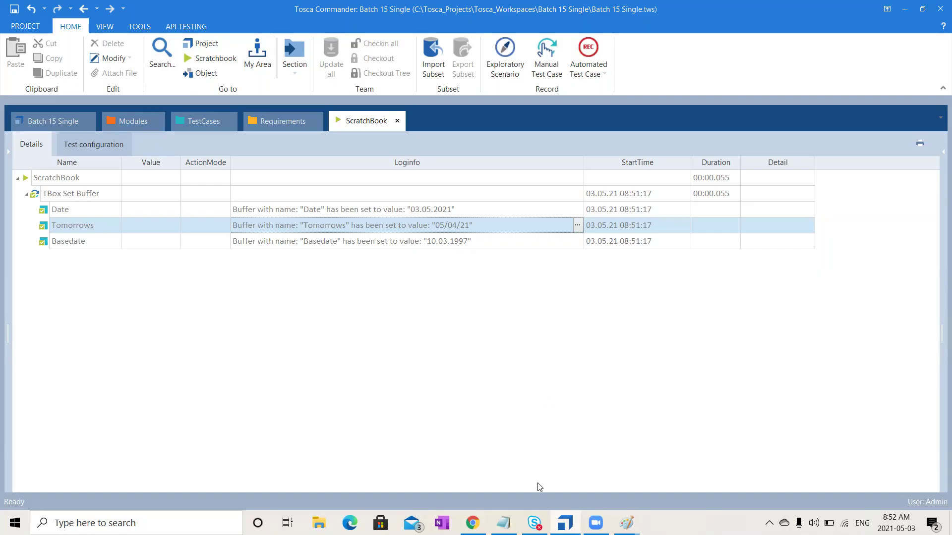
pyautogui.click(504, 523)
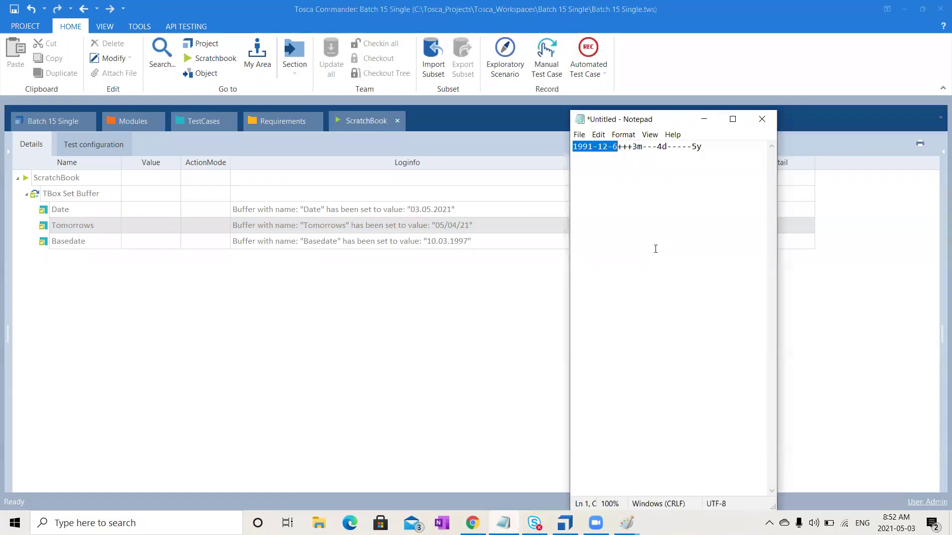
pyautogui.click(668, 171)
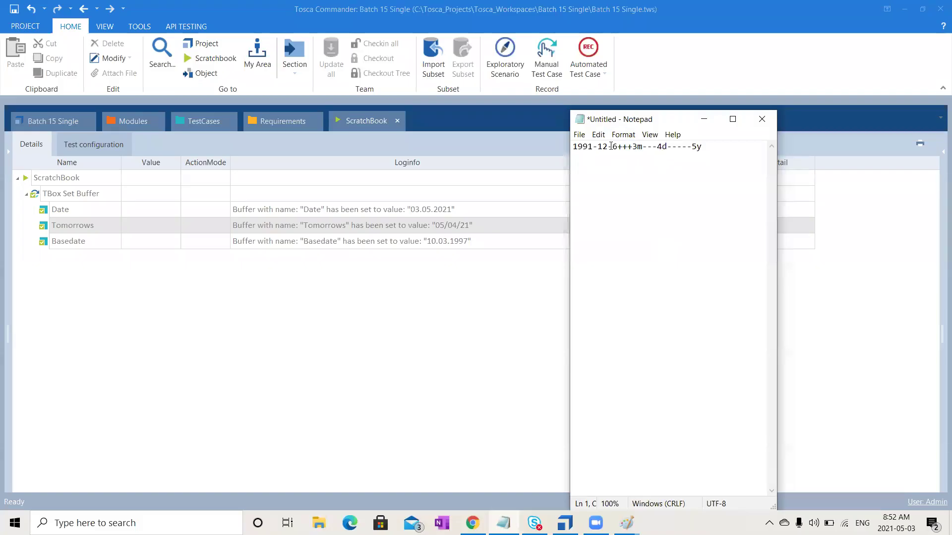
pyautogui.click(639, 148)
pyautogui.moveTo(693, 147); pyautogui.dragTo(698, 146)
pyautogui.moveTo(661, 148); pyautogui.dragTo(665, 148)
pyautogui.click(434, 249)
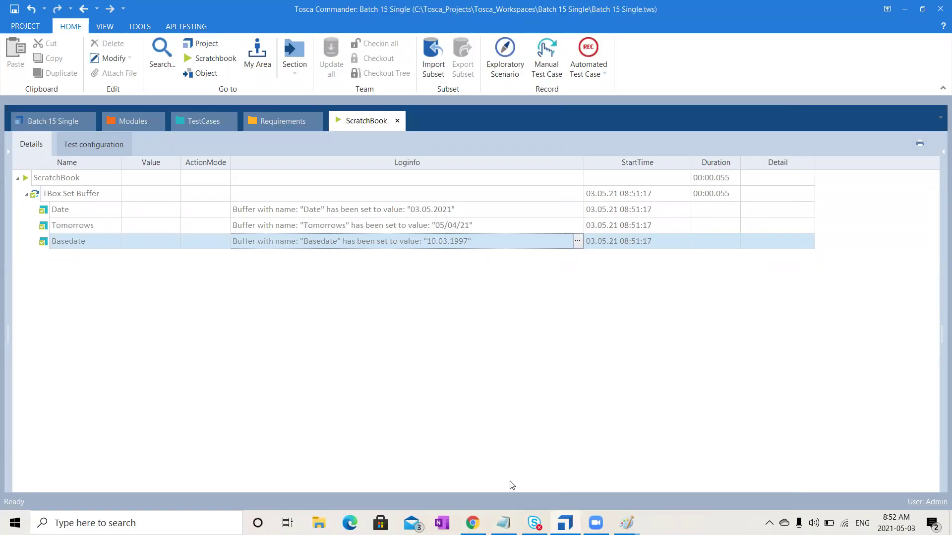
pyautogui.hotkey('alt', 'Tab')
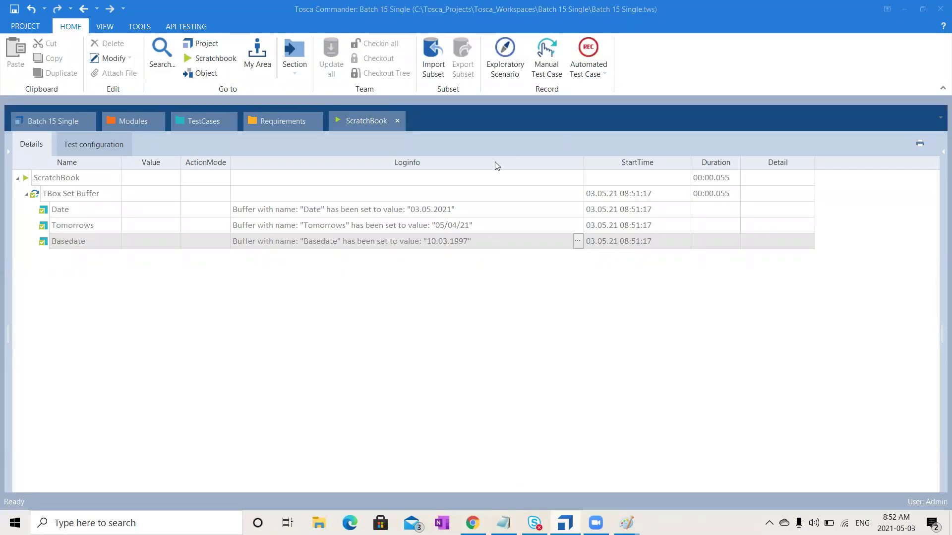
# Return to TestCases and examine the base date part of the Basedate expression
pyautogui.click(201, 121)
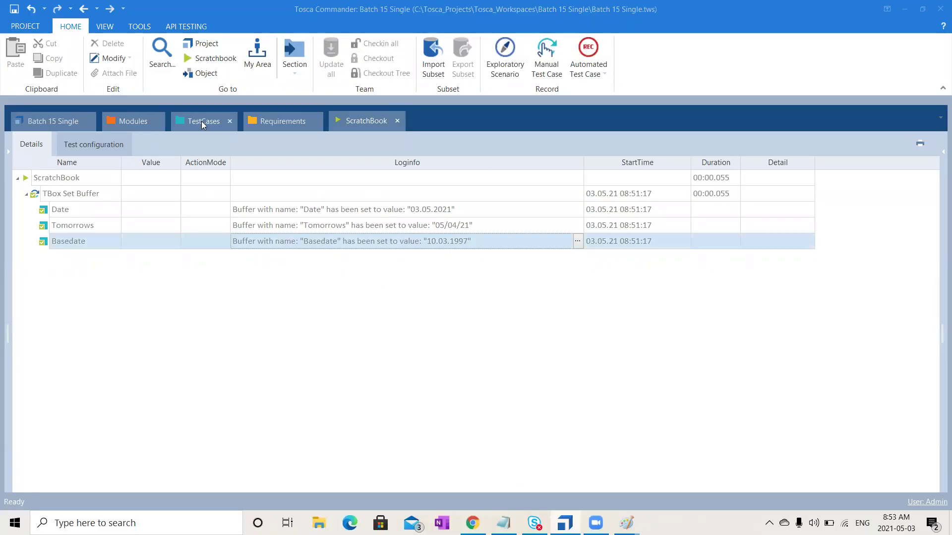
pyautogui.click(314, 229)
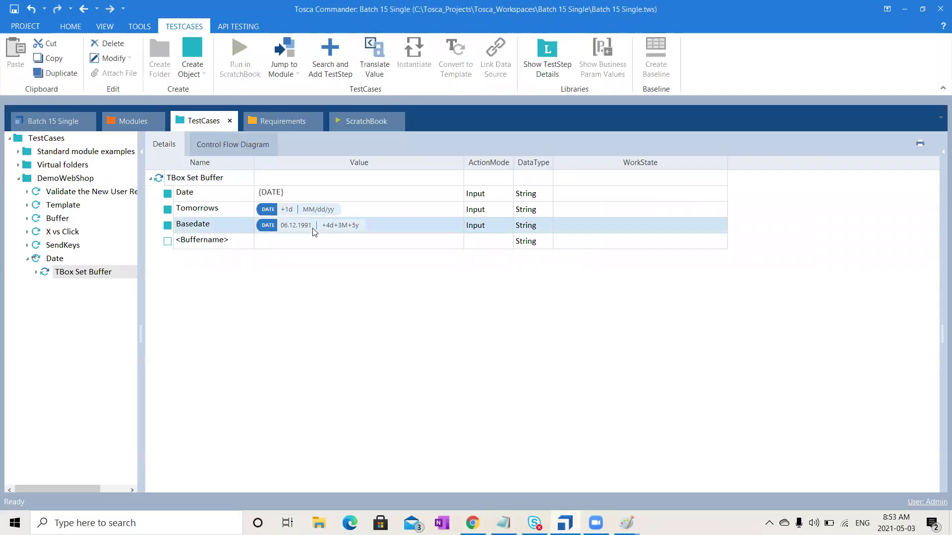
pyautogui.click(349, 231)
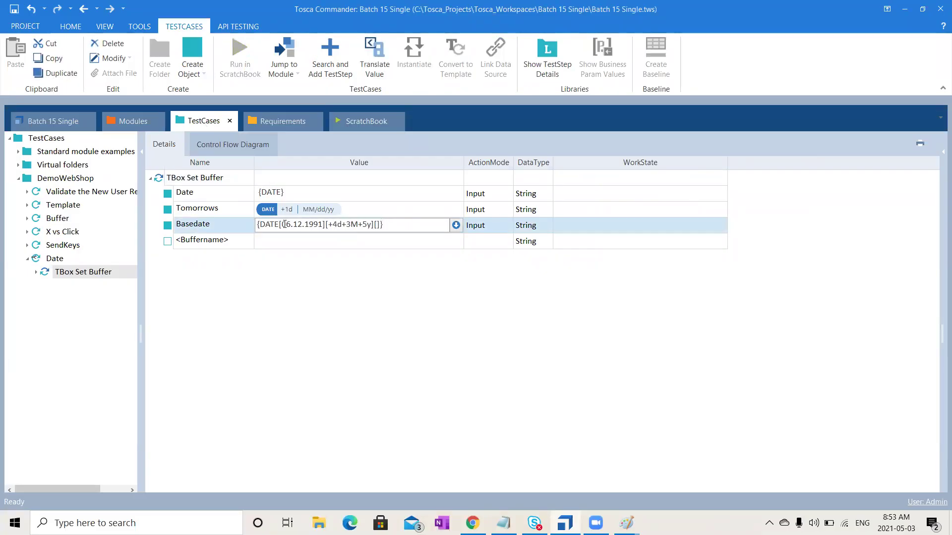
pyautogui.moveTo(284, 224); pyautogui.dragTo(320, 228)
pyautogui.click(355, 378)
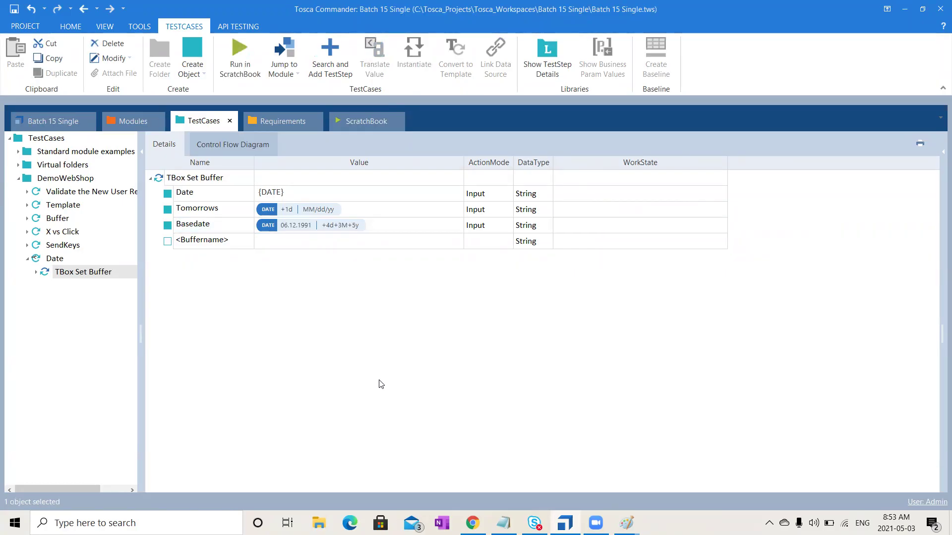
# Change the separators of the base date in the Basedate value so it reads {DATE[06/12/1991][+4d+3M+5y][]}
pyautogui.click(378, 226)
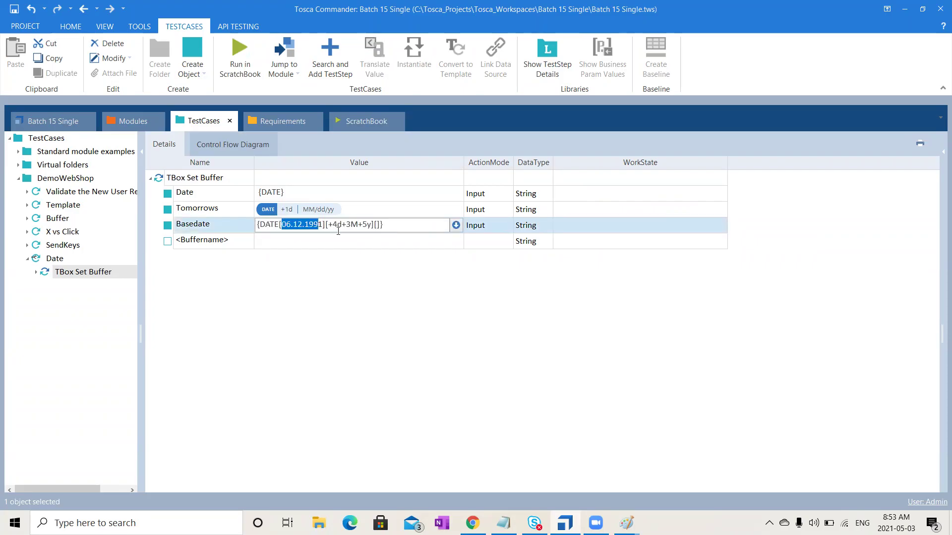
pyautogui.click(307, 224)
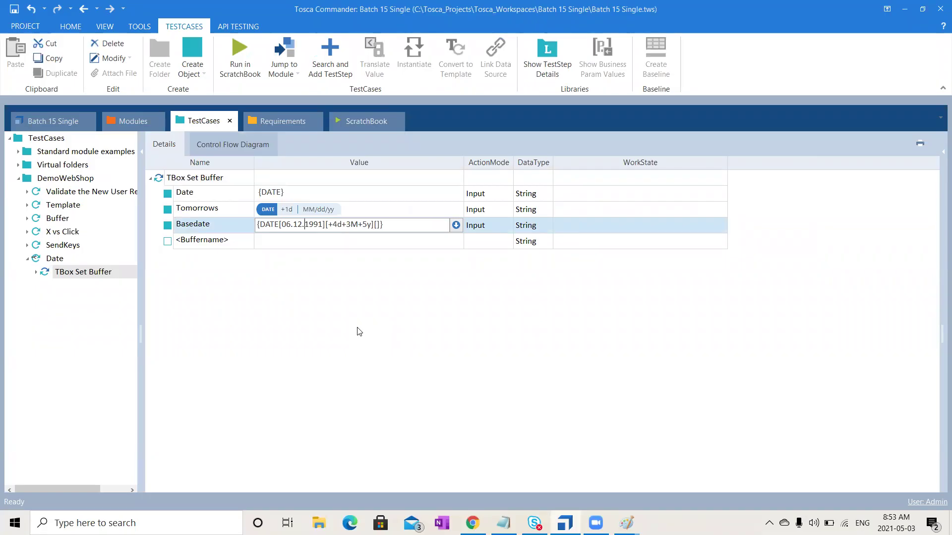
pyautogui.press('BackSpace')
pyautogui.write('/')
pyautogui.click(295, 226)
pyautogui.press('BackSpace')
pyautogui.write('/12/')
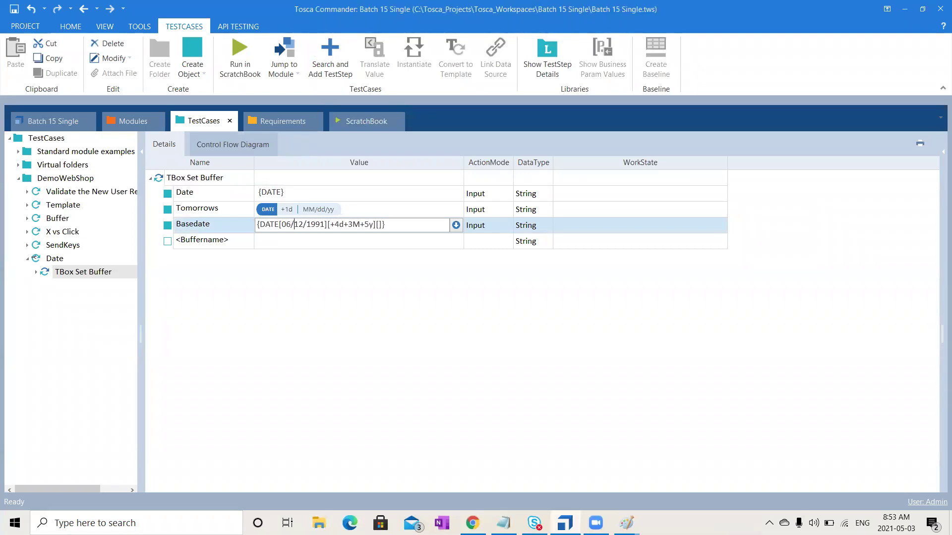
pyautogui.click(307, 339)
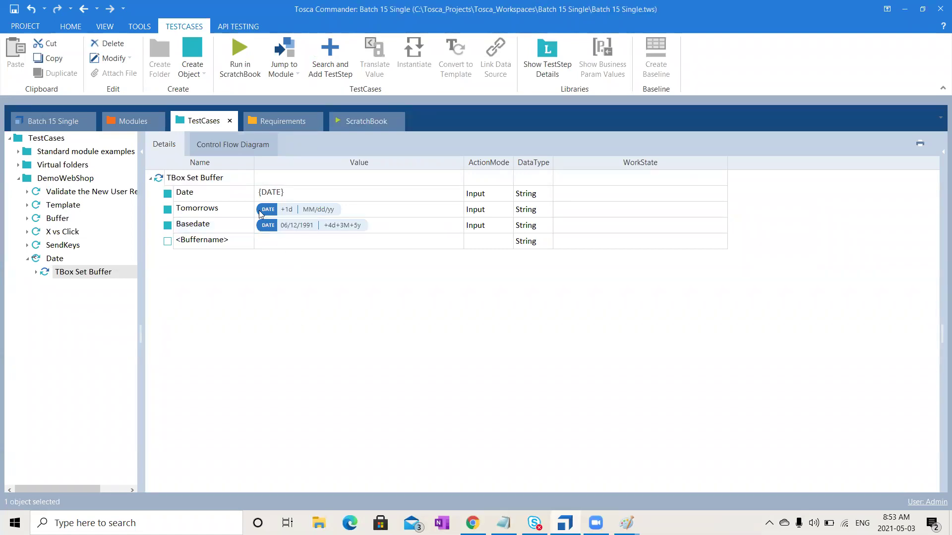
# Run the TBox Set Buffer step in ScratchBook and inspect its Loginfo entry
pyautogui.click(211, 178)
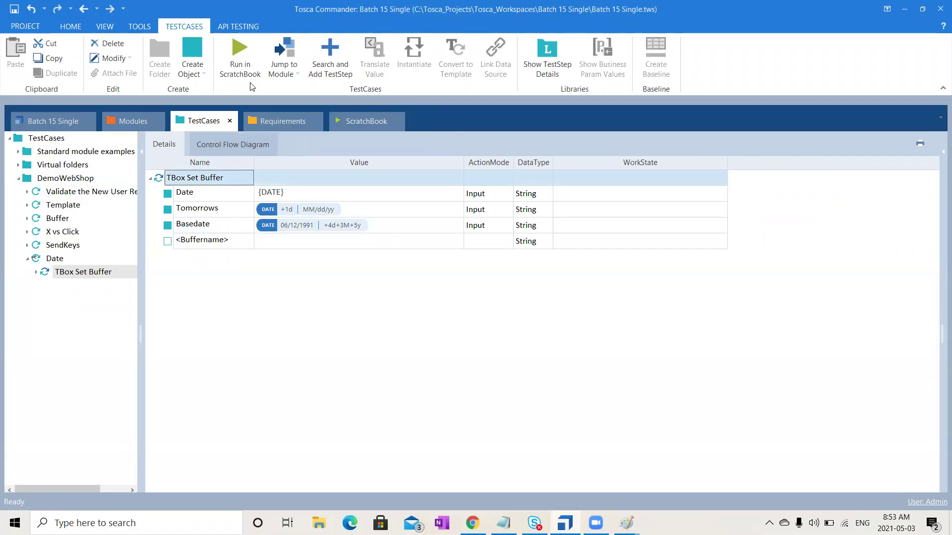
pyautogui.click(249, 56)
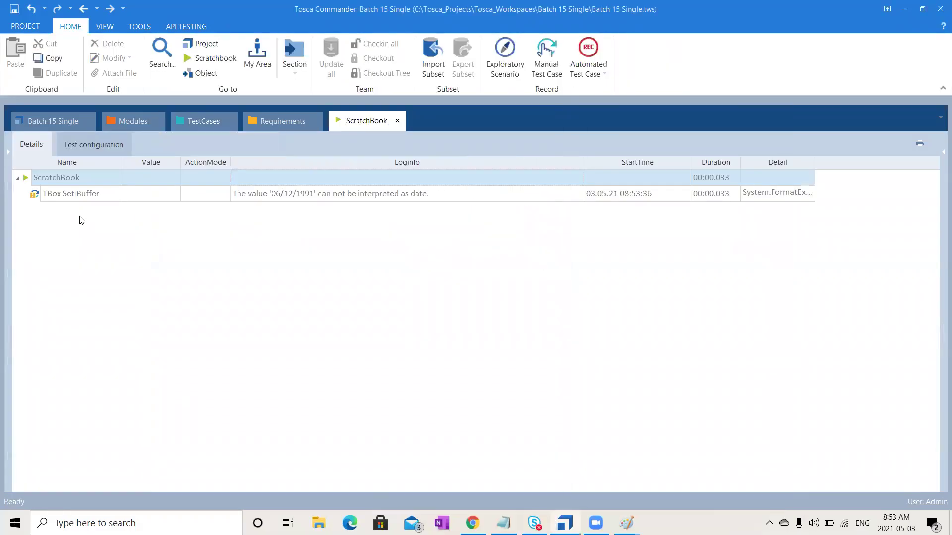
pyautogui.click(370, 200)
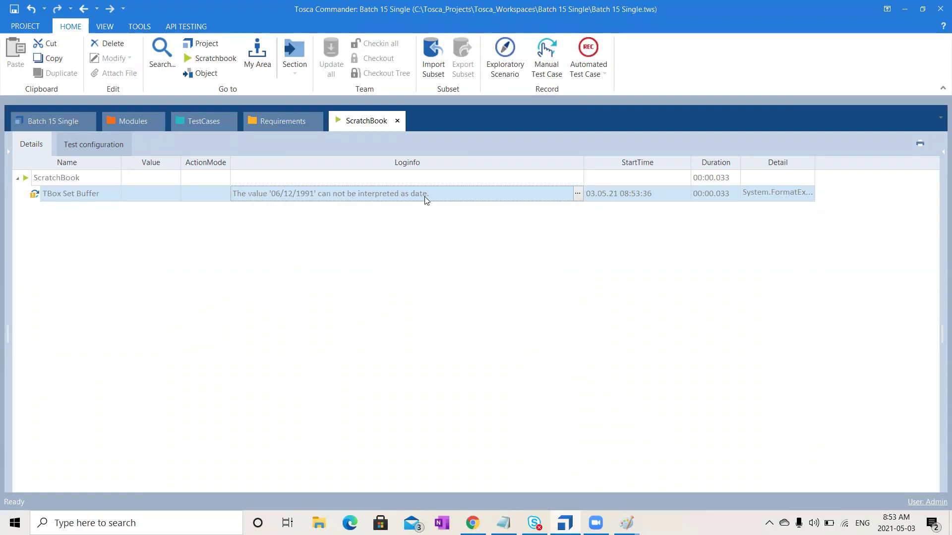
# Return to TestCases, add the line date.Months.year below the existing note in Notepad, and minimise Notepad
pyautogui.click(199, 119)
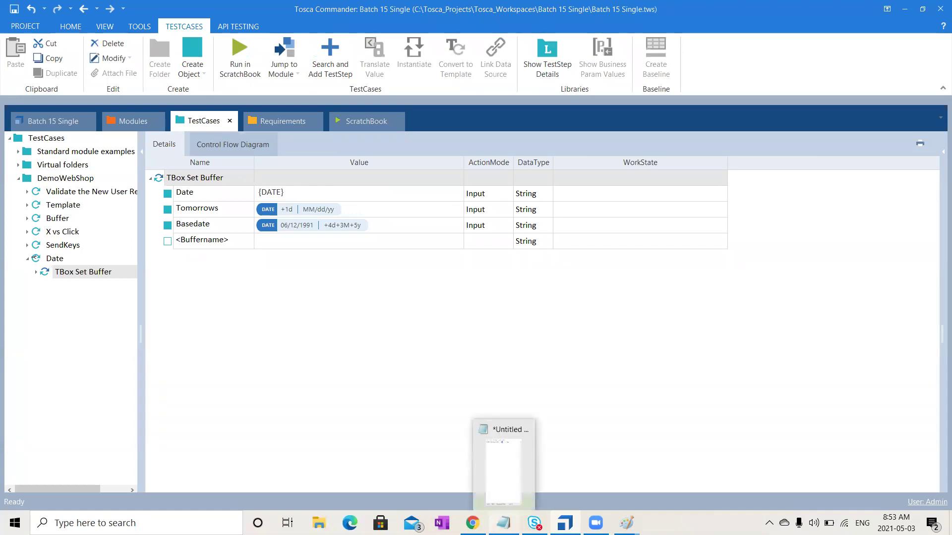
pyautogui.click(503, 523)
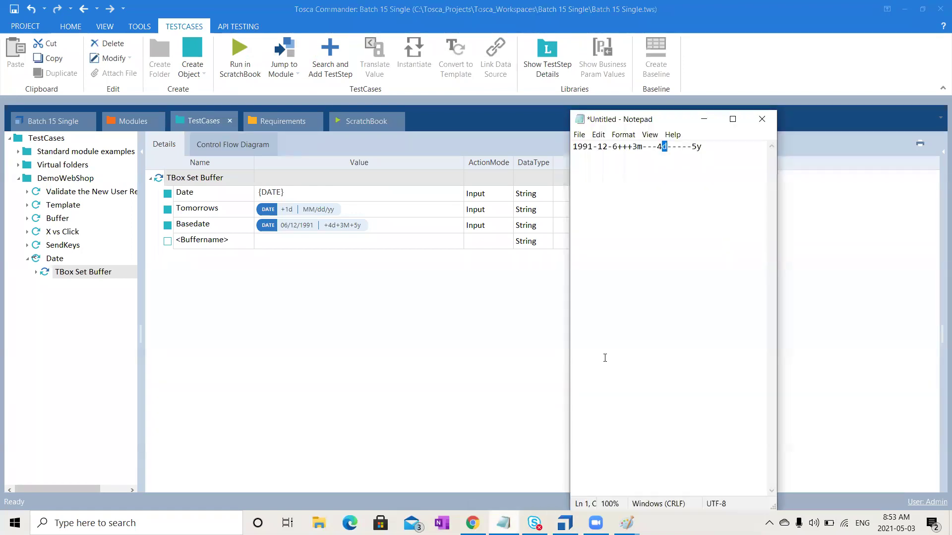
pyautogui.click(625, 258)
pyautogui.press('Return')
pyautogui.press('Return')
pyautogui.press('Return')
pyautogui.write('date.Months.year')
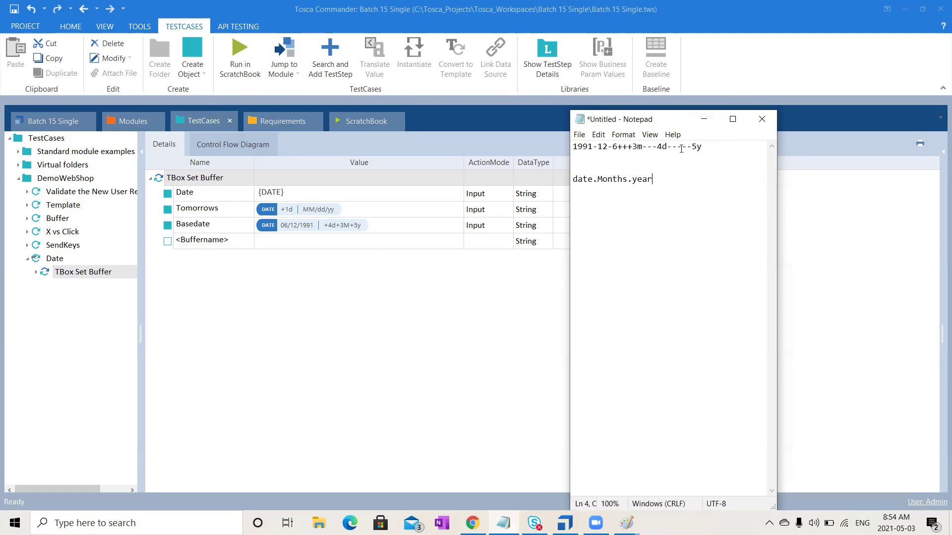
pyautogui.click(703, 119)
# Revisit the Basedate expression without editing it and open the test configuration of the Date test case
pyautogui.click(395, 237)
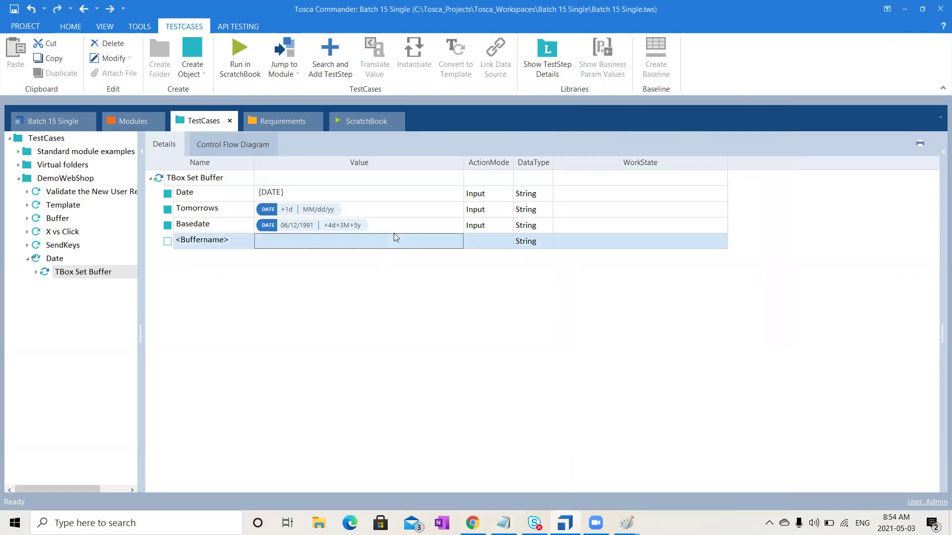
pyautogui.click(399, 226)
pyautogui.click(398, 225)
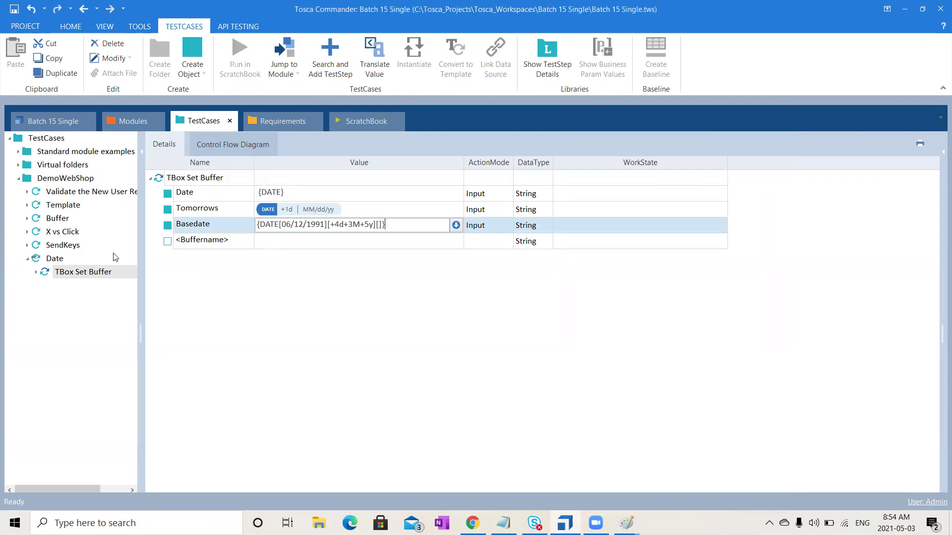
pyautogui.click(55, 263)
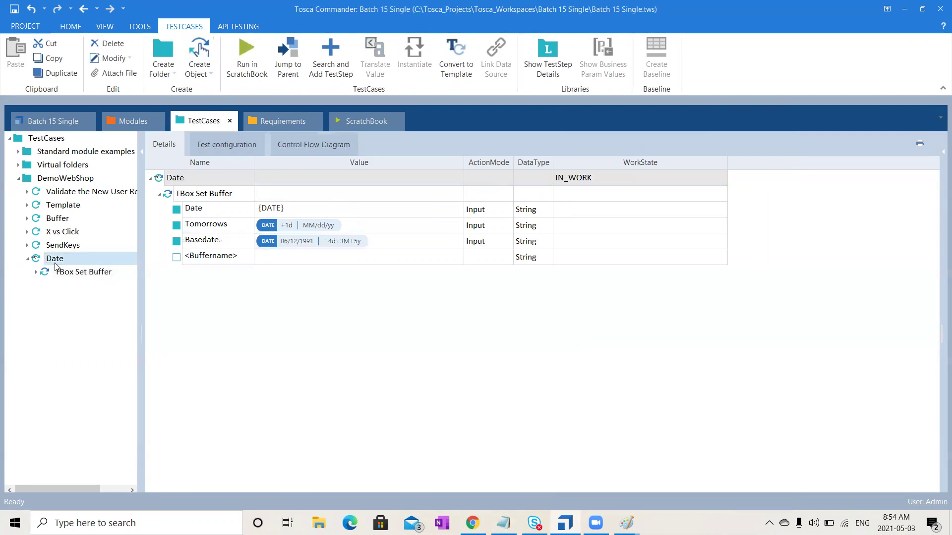
pyautogui.click(215, 154)
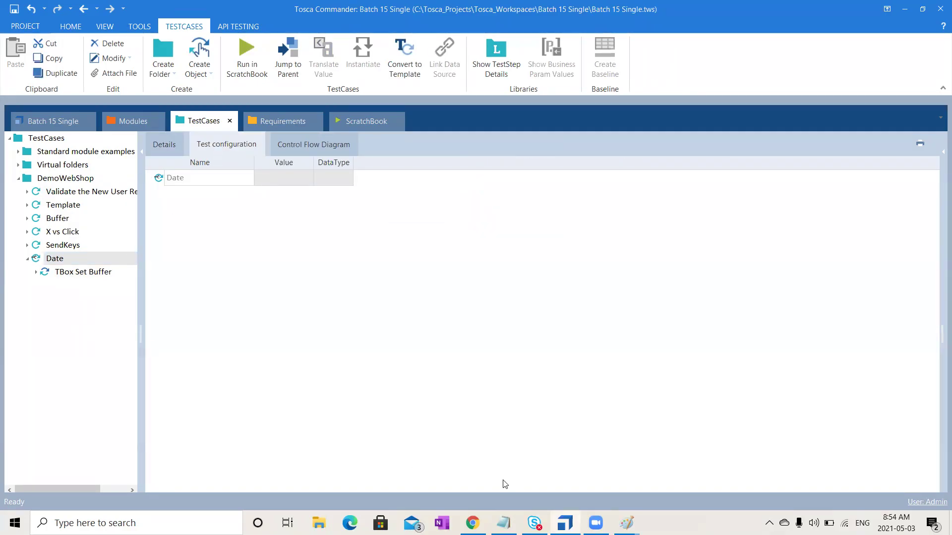
# Switch to Notepad and add the separate lines SIngle User and Multi below the date format note
pyautogui.moveTo(503, 523)
pyautogui.click(514, 457)
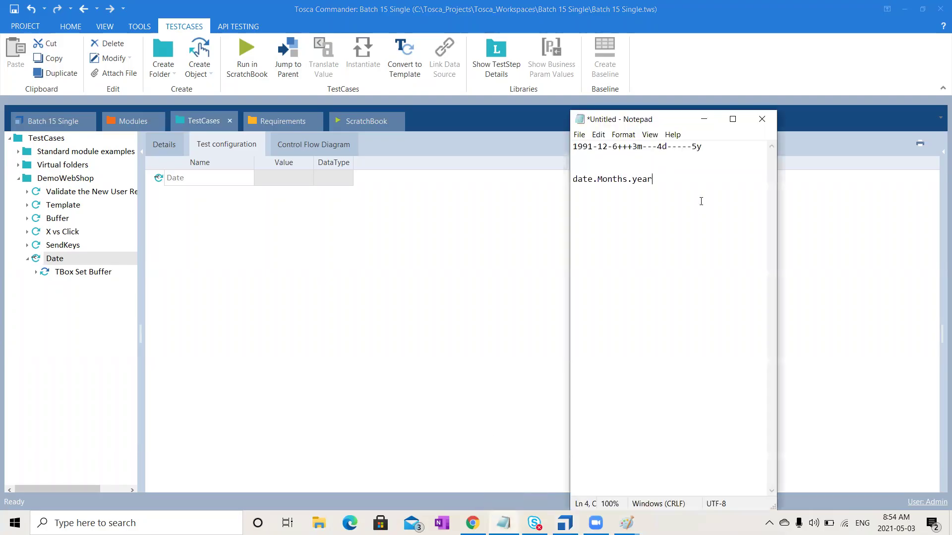
pyautogui.press('Return')
pyautogui.press('Return')
pyautogui.write('SIngle User')
pyautogui.press('Return')
pyautogui.press('Return')
pyautogui.press('Return')
pyautogui.write('Multi')
pyautogui.moveTo(616, 243); pyautogui.dragTo(565, 244)
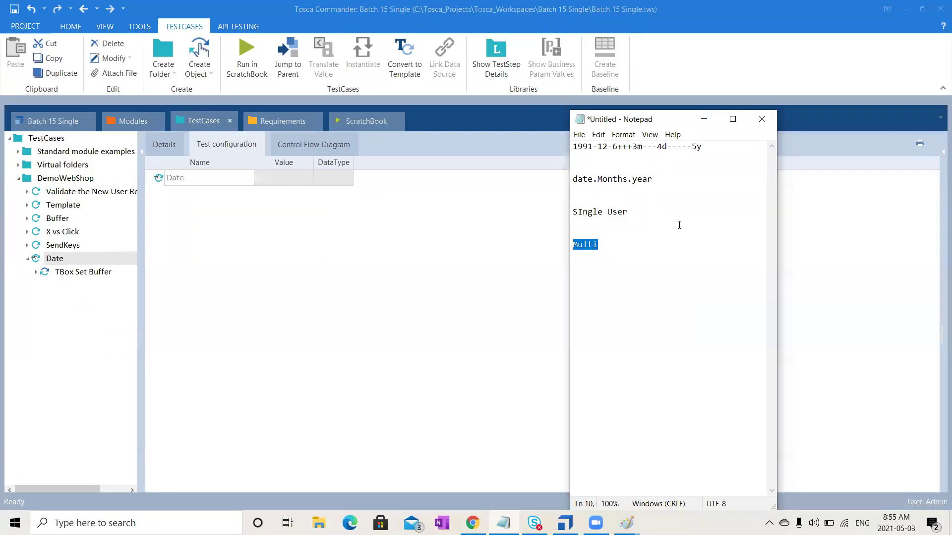
pyautogui.click(640, 212)
pyautogui.click(609, 248)
pyautogui.hotkey('shift', 'Home')
# Add the line TestConfiguration Paramters --- System Defined, User Defined below Multi in the Notepad note
pyautogui.click(658, 243)
pyautogui.press('Return')
pyautogui.press('Return')
pyautogui.press('Return')
pyautogui.press('Return')
pyautogui.press('Return')
pyautogui.press('BackSpace')
pyautogui.press('BackSpace')
pyautogui.write('TestConf')
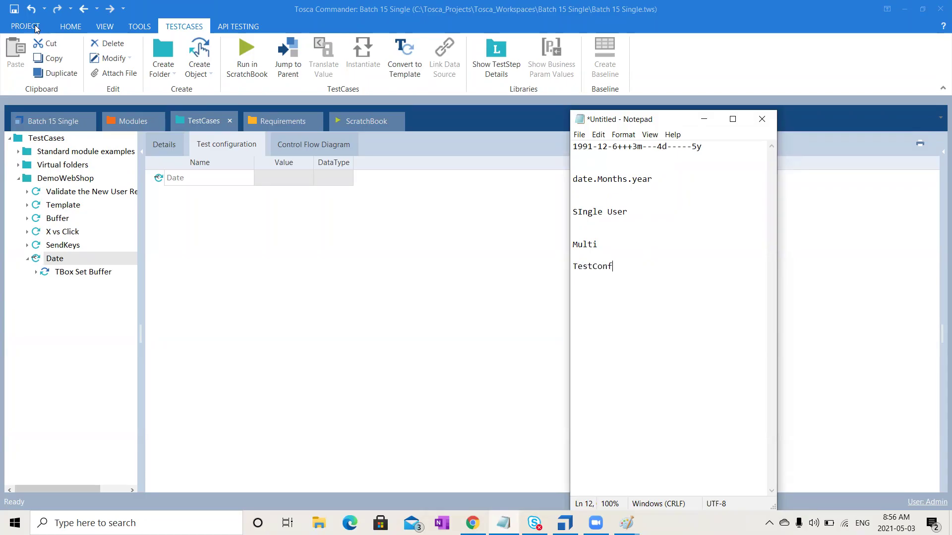
pyautogui.write('iguration Paramters --- Syste')
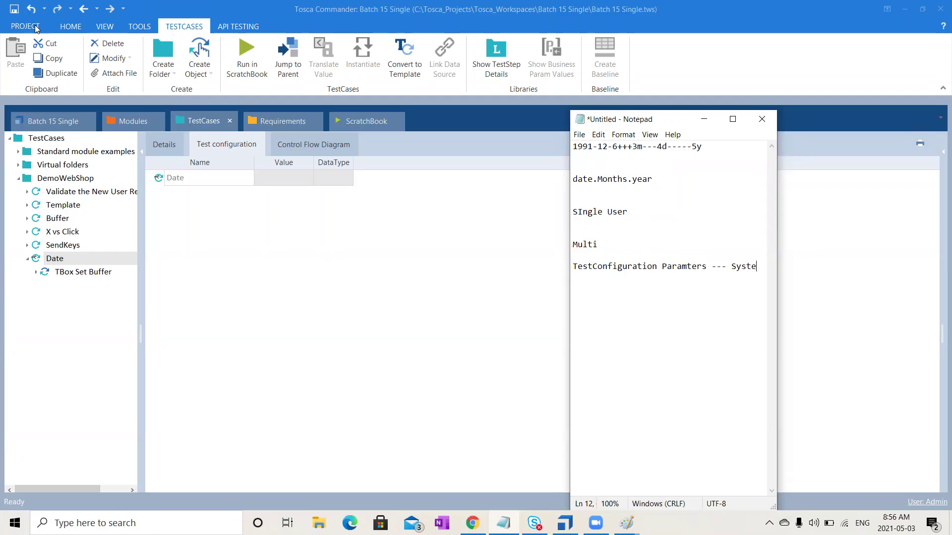
pyautogui.write('m Defined, User Desinedd')
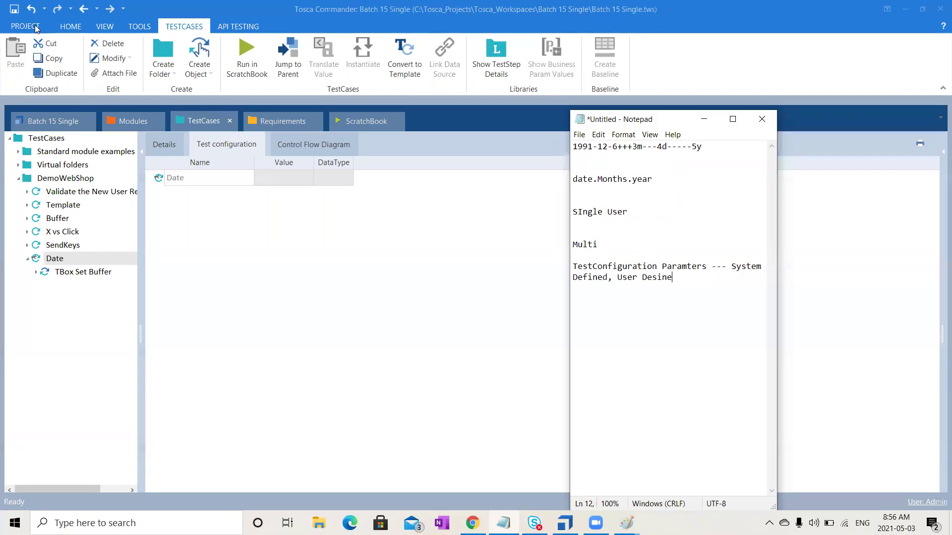
pyautogui.press('BackSpace')
pyautogui.press('BackSpace')
pyautogui.press('BackSpace')
pyautogui.press('BackSpace')
pyautogui.press('BackSpace')
pyautogui.press('BackSpace')
pyautogui.press('BackSpace')
pyautogui.write('efined')
# Switch to Tosca Commander and create a test configuration parameter named ToscaDateFormat on the Date test case
pyautogui.click(255, 207)
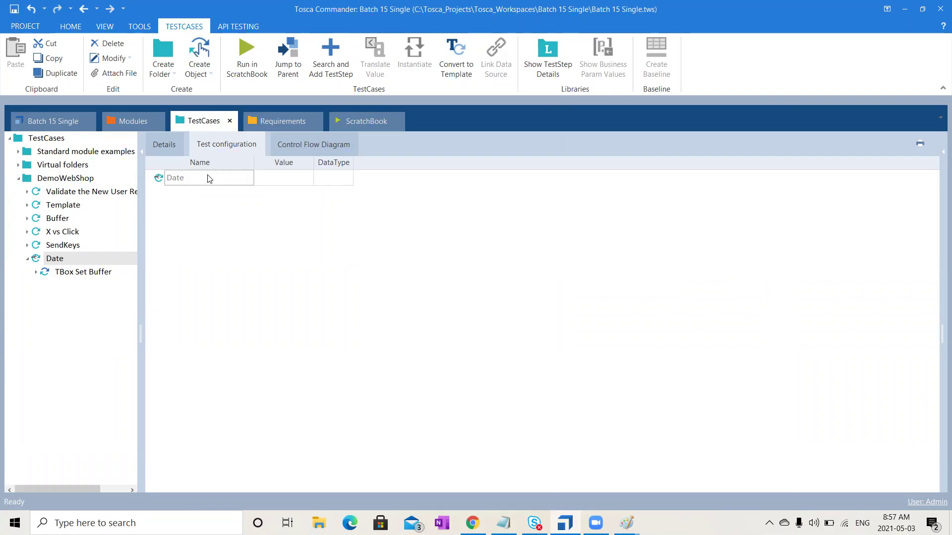
pyautogui.click(88, 258)
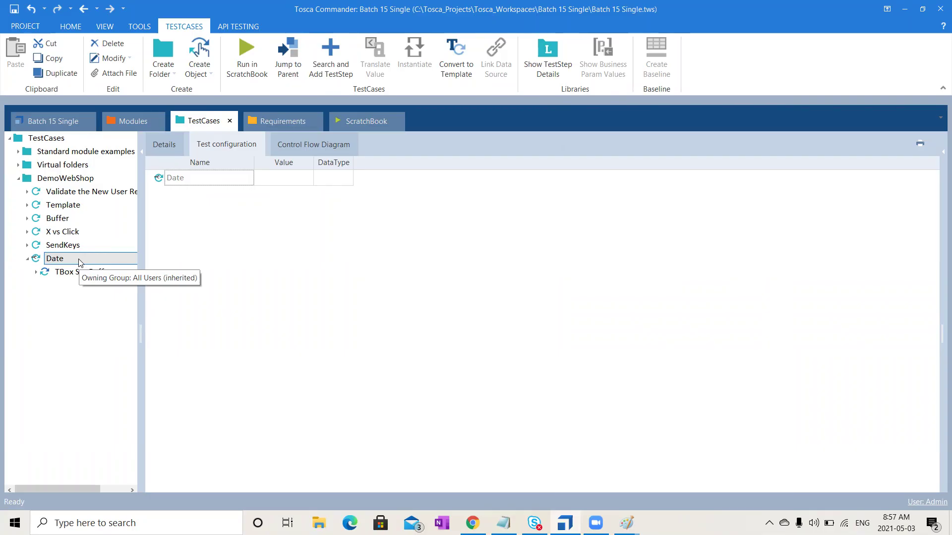
pyautogui.rightClick(80, 263)
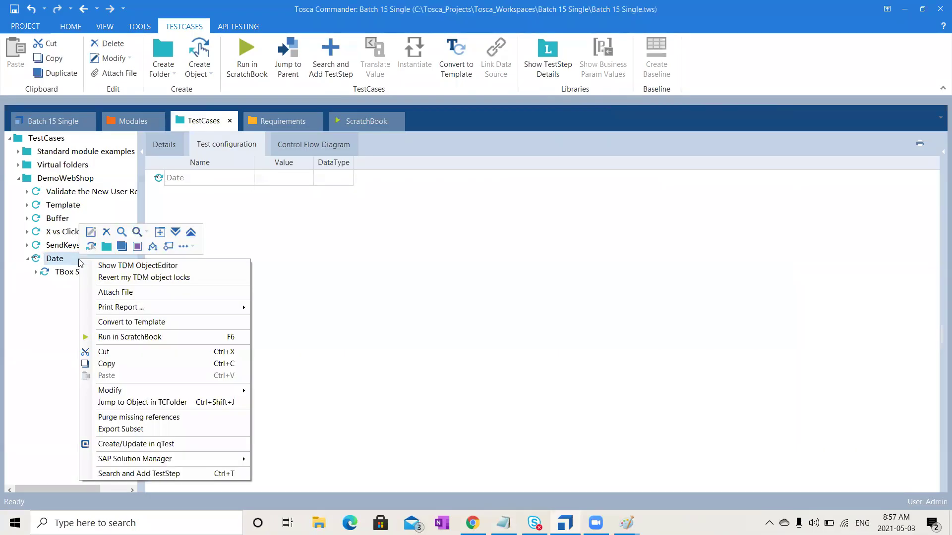
pyautogui.click(138, 246)
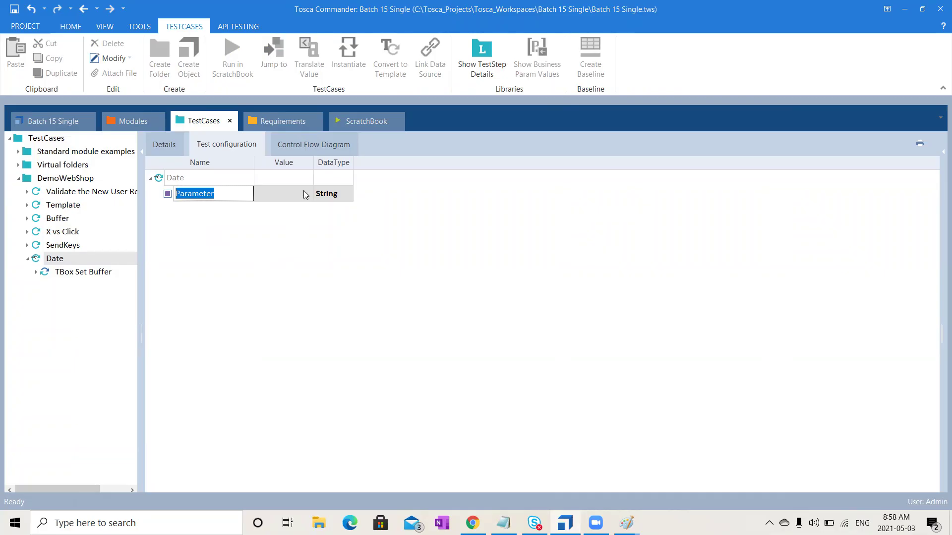
pyautogui.write('Tosc')
pyautogui.write('aDateFormat')
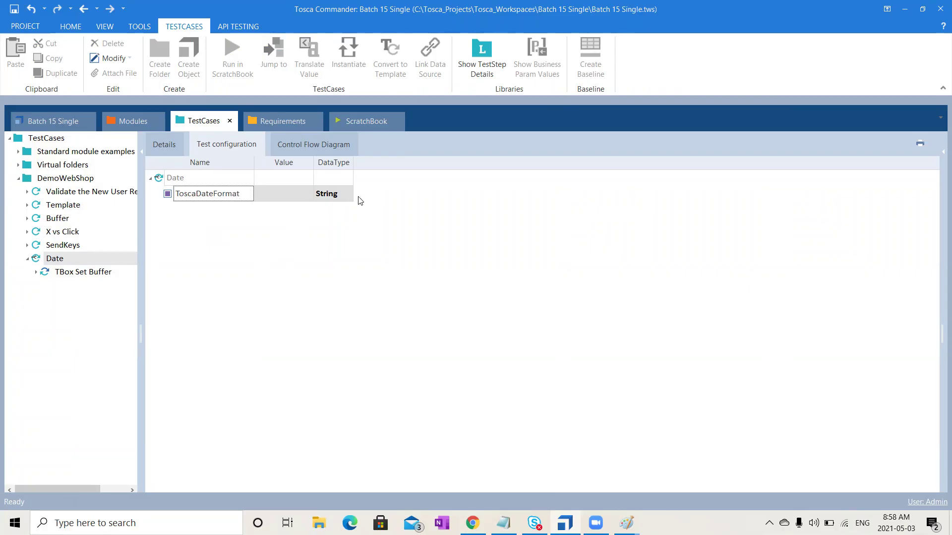
pyautogui.press('Return')
# Create a second test configuration parameter named TargetDateFormat on the Date test case
pyautogui.rightClick(185, 182)
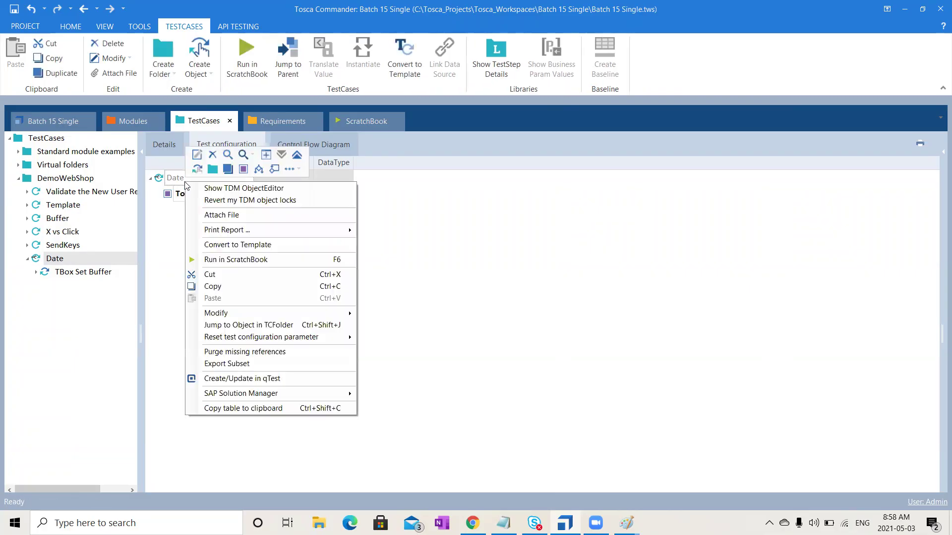
pyautogui.click(242, 170)
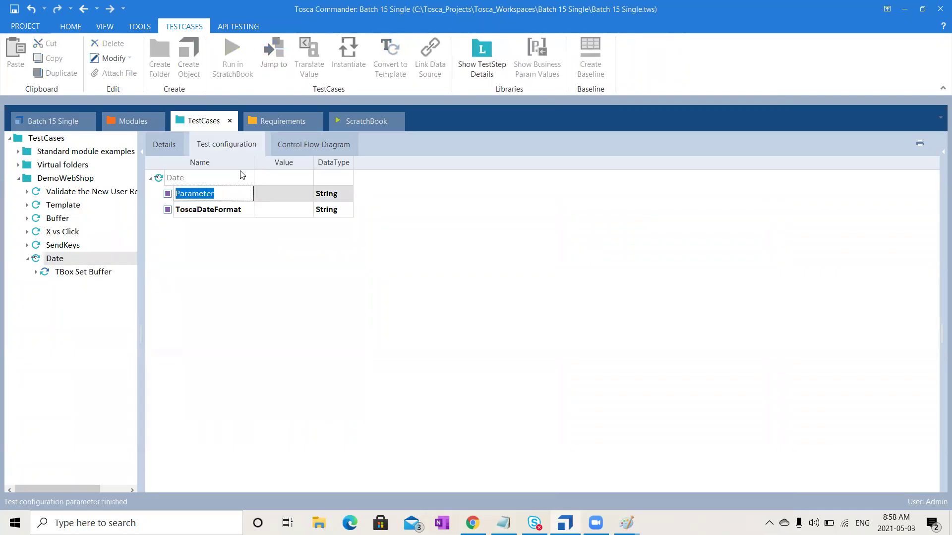
pyautogui.write('TargetDateF')
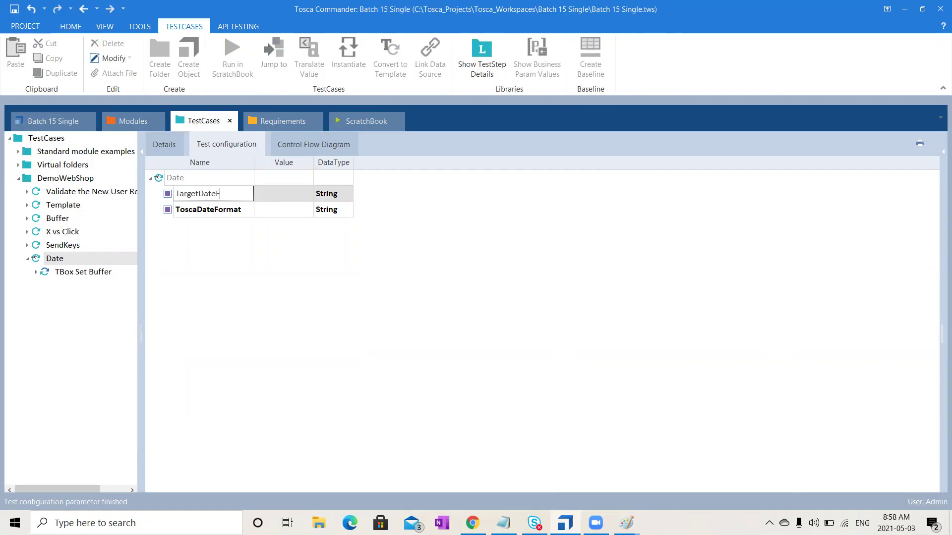
pyautogui.write('ormat')
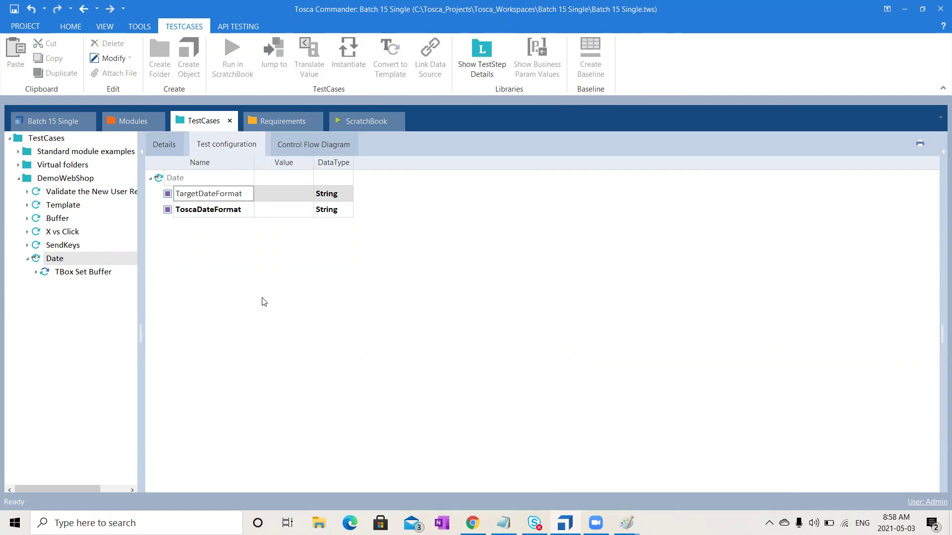
pyautogui.click(272, 301)
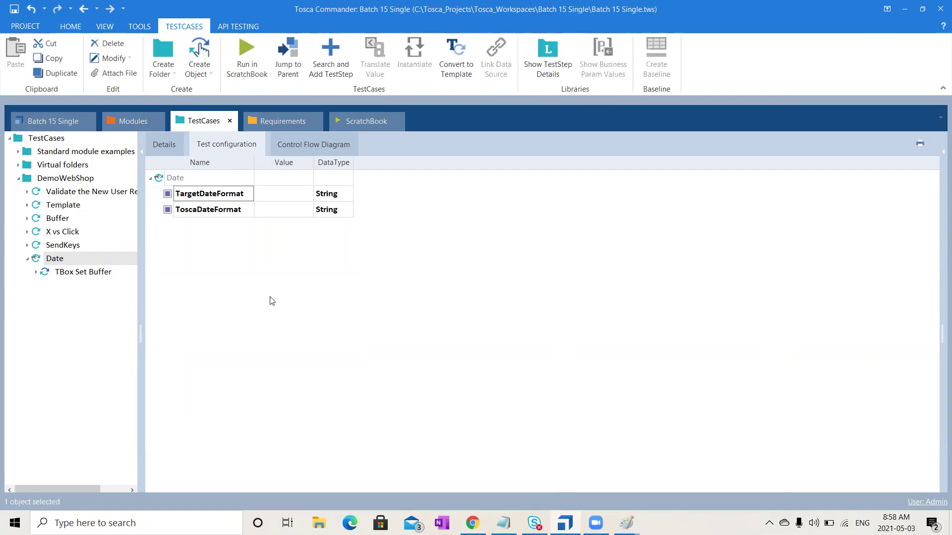
pyautogui.click(242, 216)
pyautogui.click(243, 199)
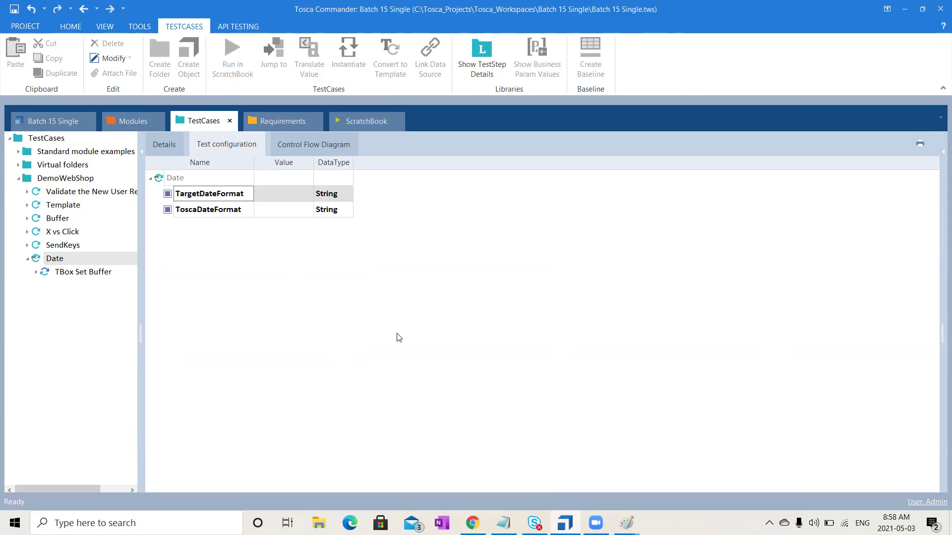
pyautogui.click(274, 195)
pyautogui.click(281, 209)
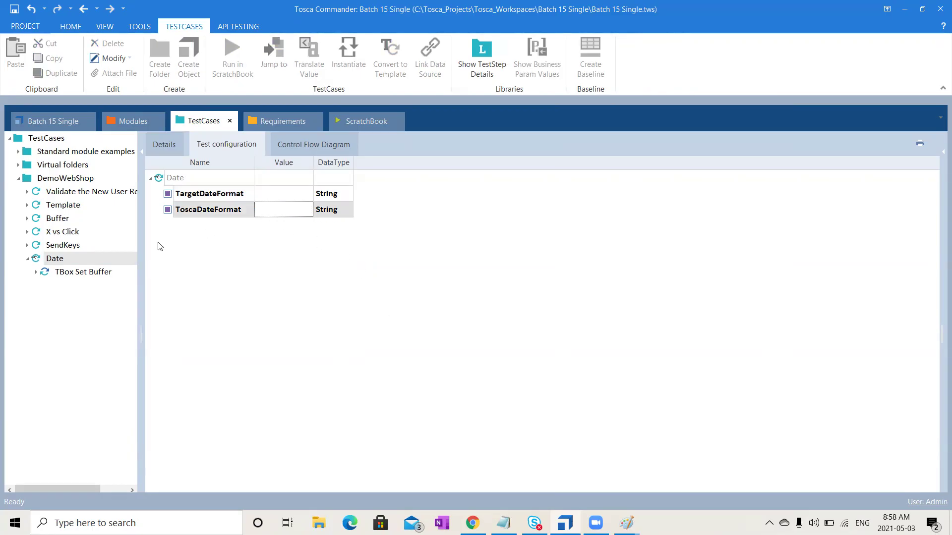
# Open the TBox Set Buffer step and examine the format part of the Tomorrows date expression
pyautogui.click(110, 261)
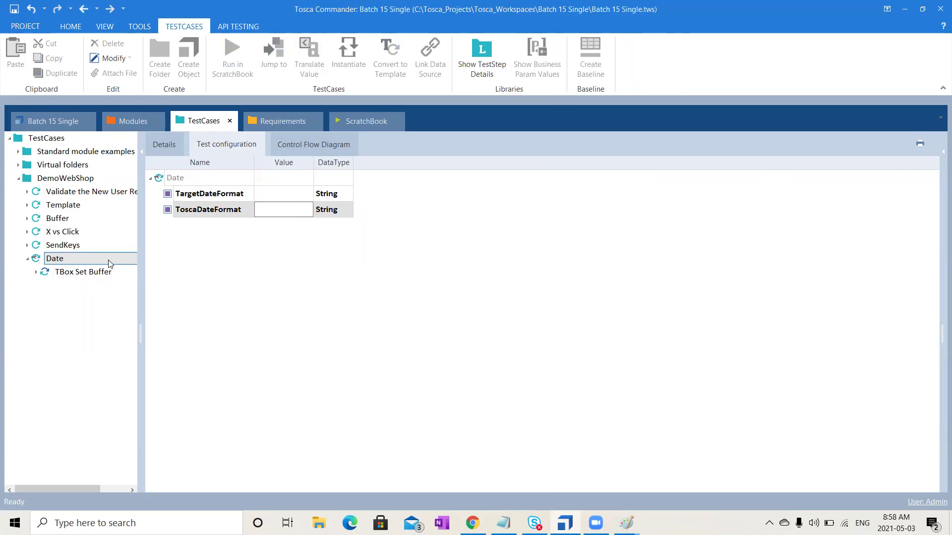
pyautogui.click(112, 273)
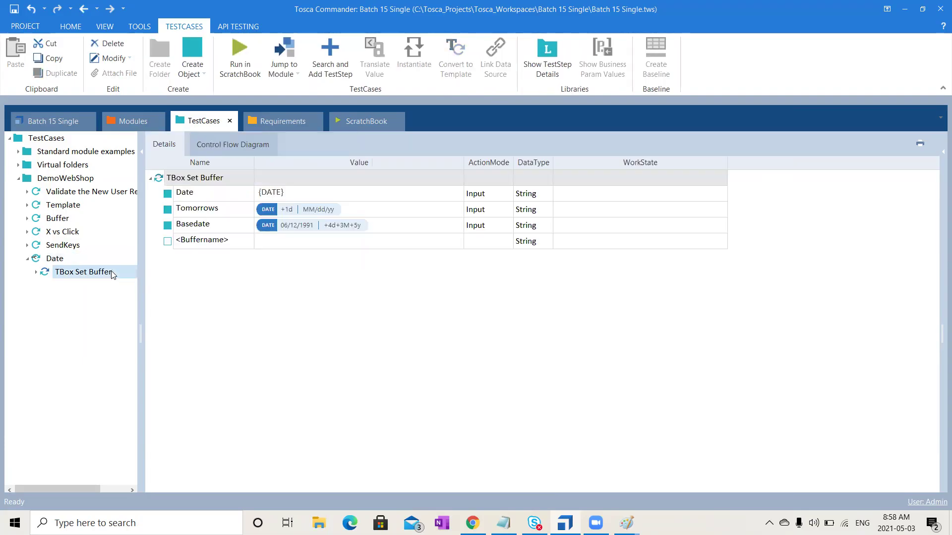
pyautogui.click(394, 223)
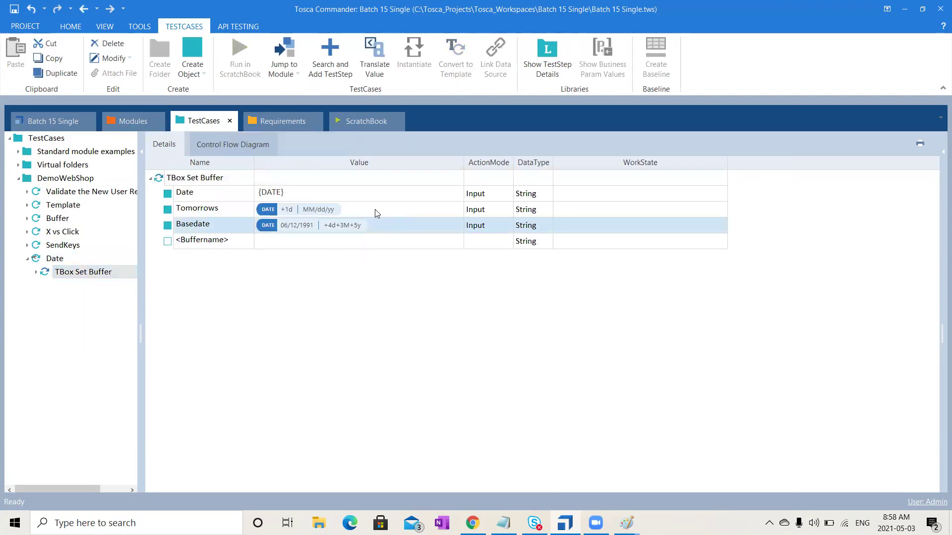
pyautogui.click(375, 209)
pyautogui.click(376, 209)
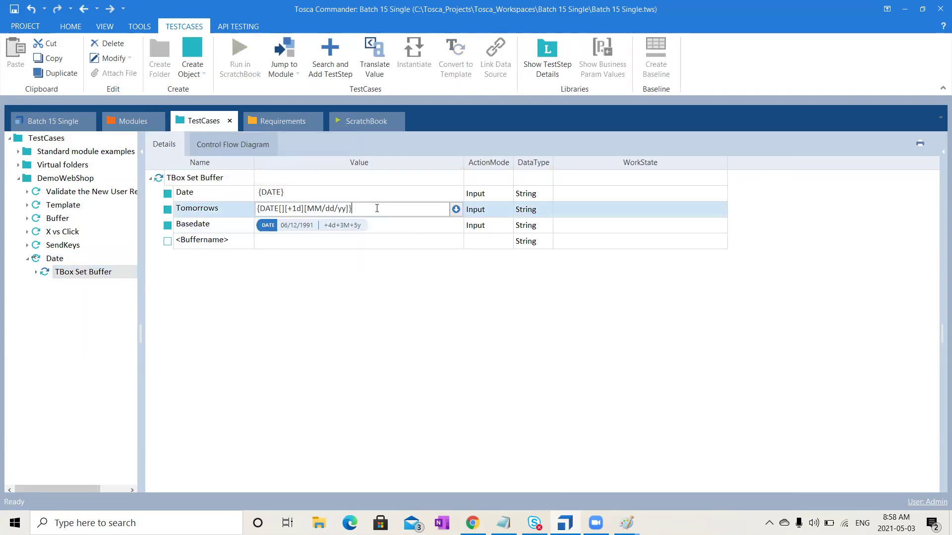
pyautogui.doubleClick(313, 208)
pyautogui.moveTo(326, 208); pyautogui.dragTo(345, 208)
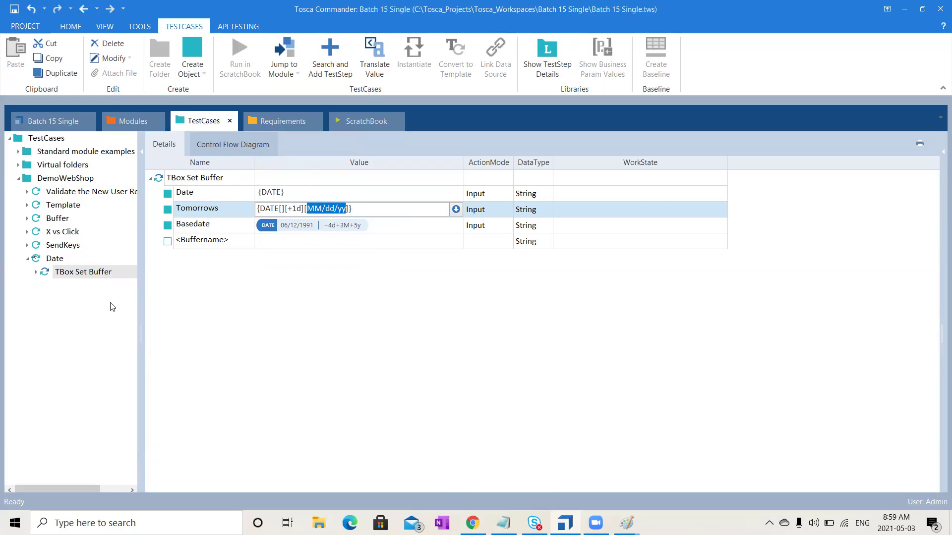
# In the Date test case's test configuration, set ToscaDateFormat to dd/MM/yyyy and TargetDateFormat to yy-MM-dd
pyautogui.click(54, 259)
pyautogui.click(76, 258)
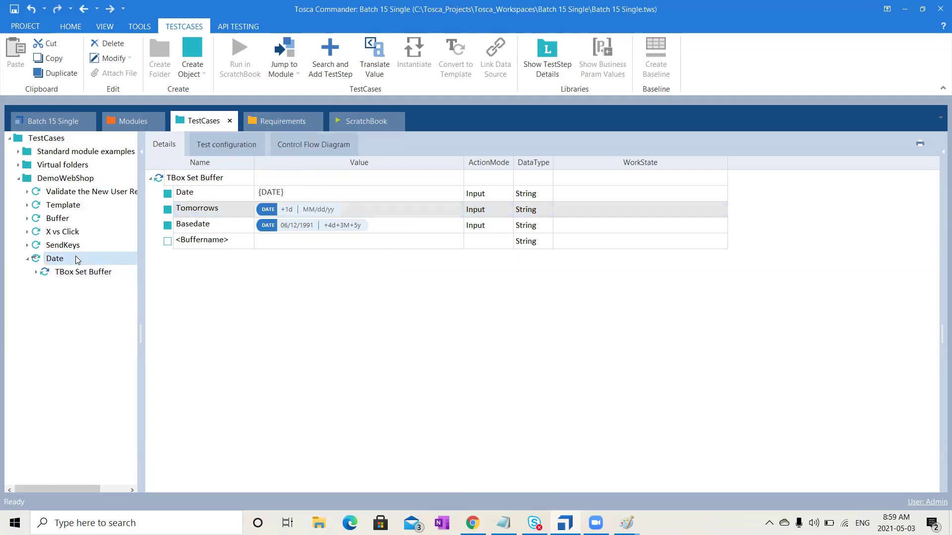
pyautogui.click(227, 144)
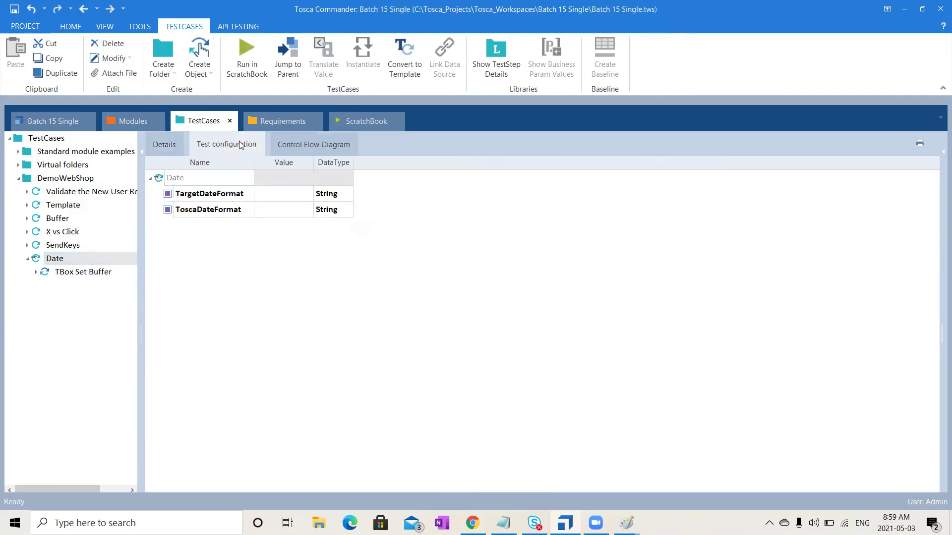
pyautogui.click(268, 210)
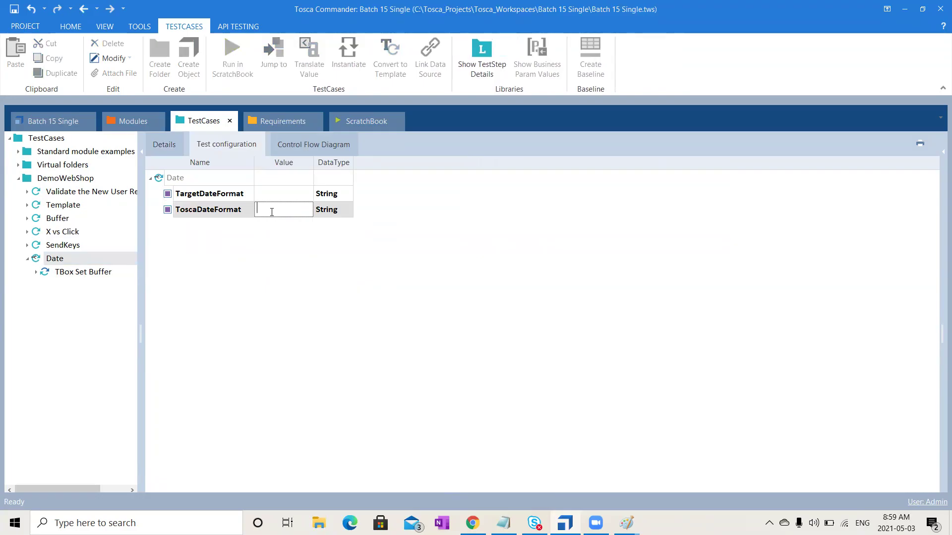
pyautogui.write('dd/MM/yyyy')
pyautogui.click(282, 192)
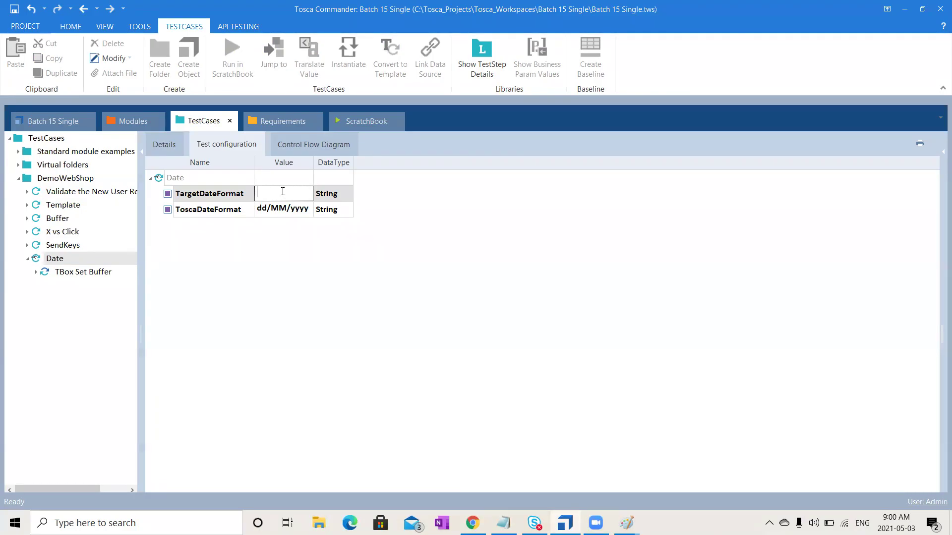
pyautogui.write('yy-MM-dd')
pyautogui.press('Return')
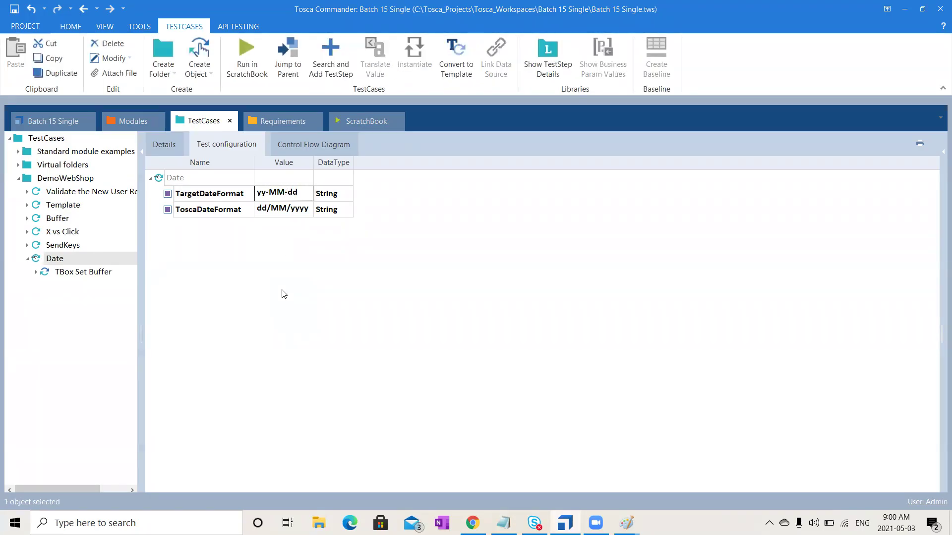
# Review the details of the Date test case and run it in ScratchBook
pyautogui.click(49, 261)
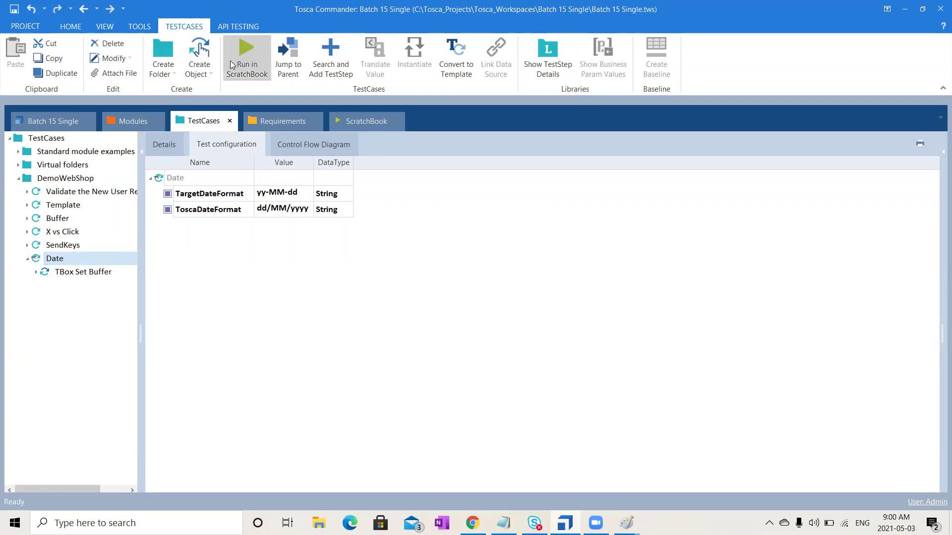
pyautogui.click(165, 145)
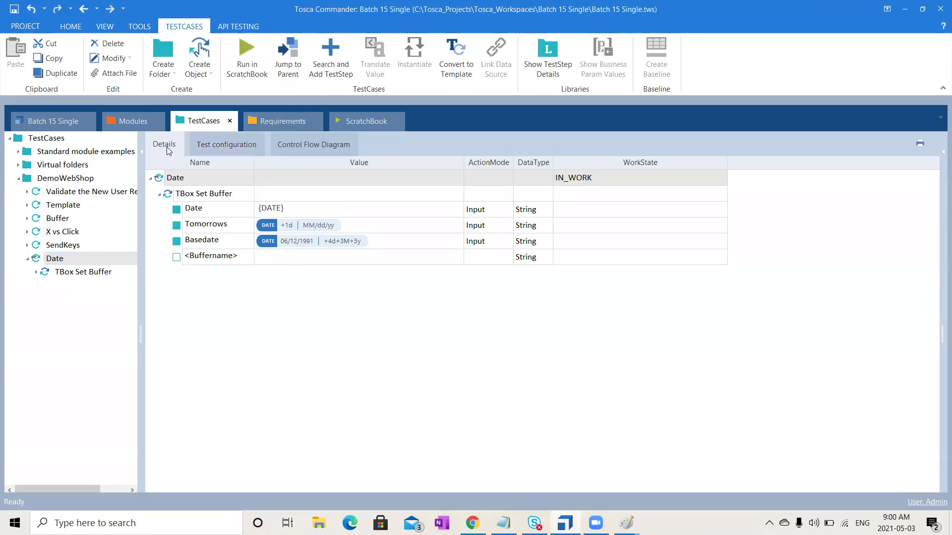
pyautogui.click(234, 48)
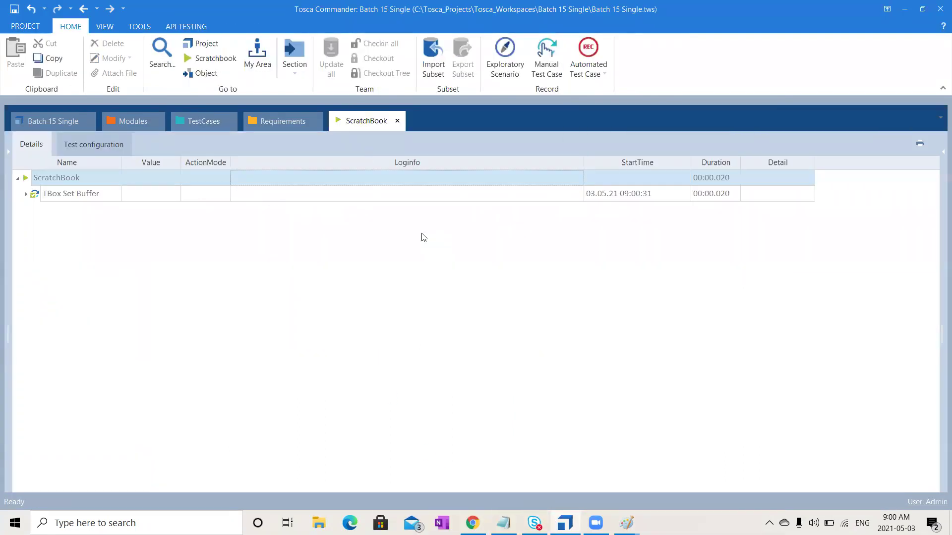
# Expand the TBox Set Buffer result and check the logged values of the Tomorrows, Basedate and Date buffers
pyautogui.click(26, 194)
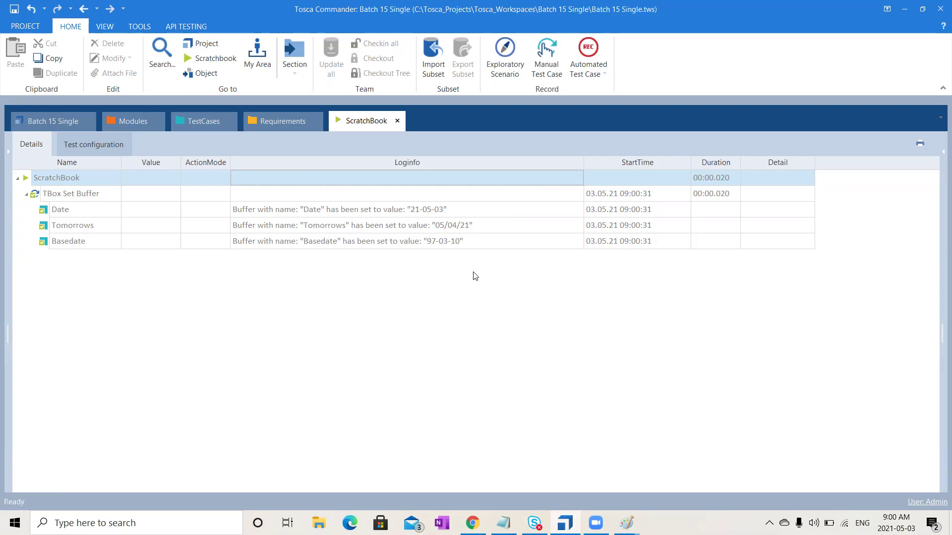
pyautogui.click(398, 226)
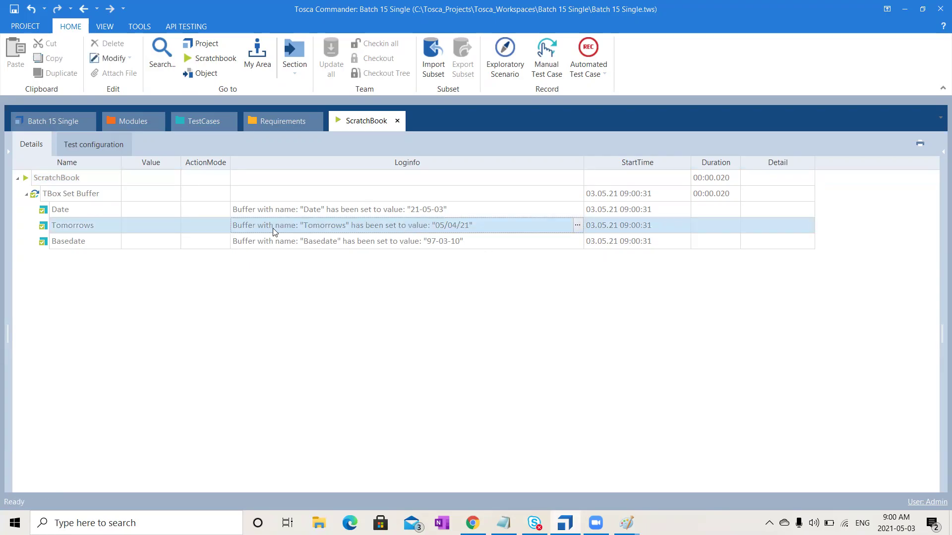
pyautogui.click(428, 229)
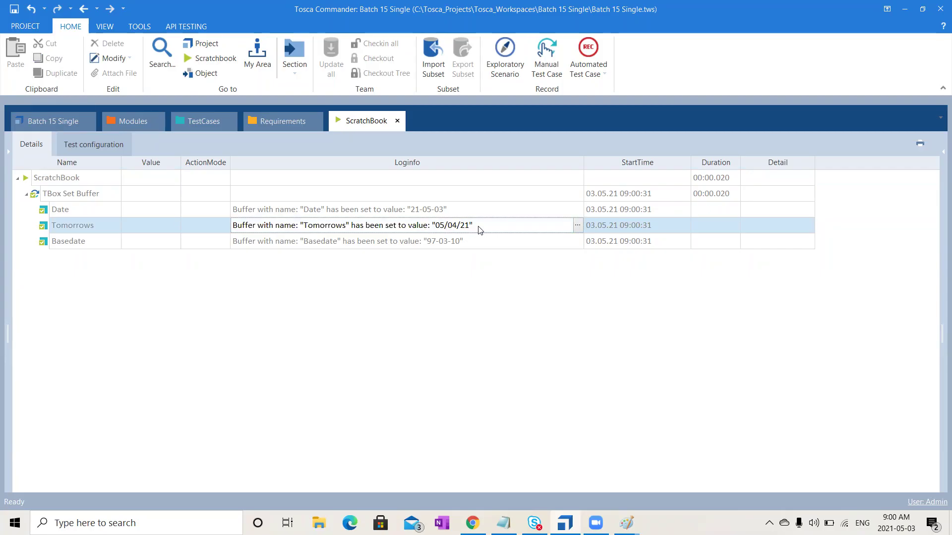
pyautogui.click(470, 246)
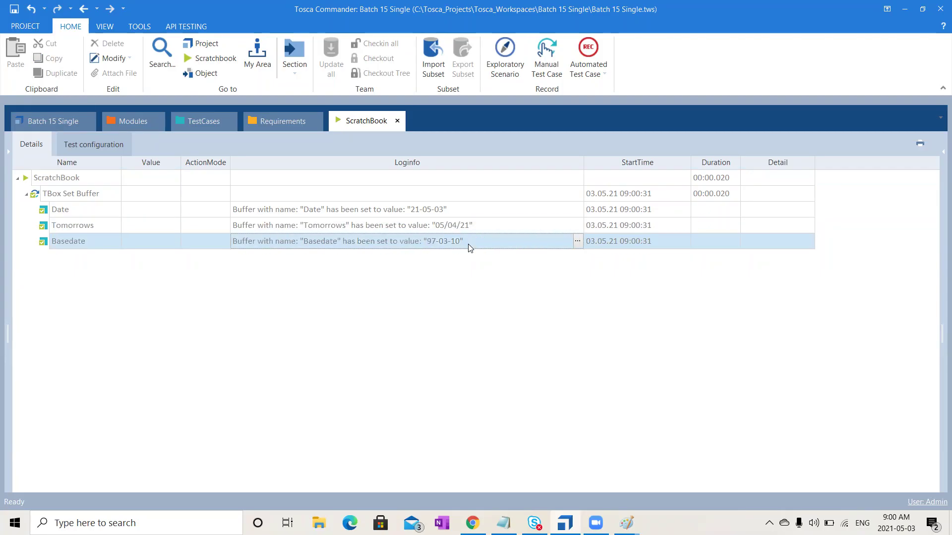
pyautogui.click(476, 209)
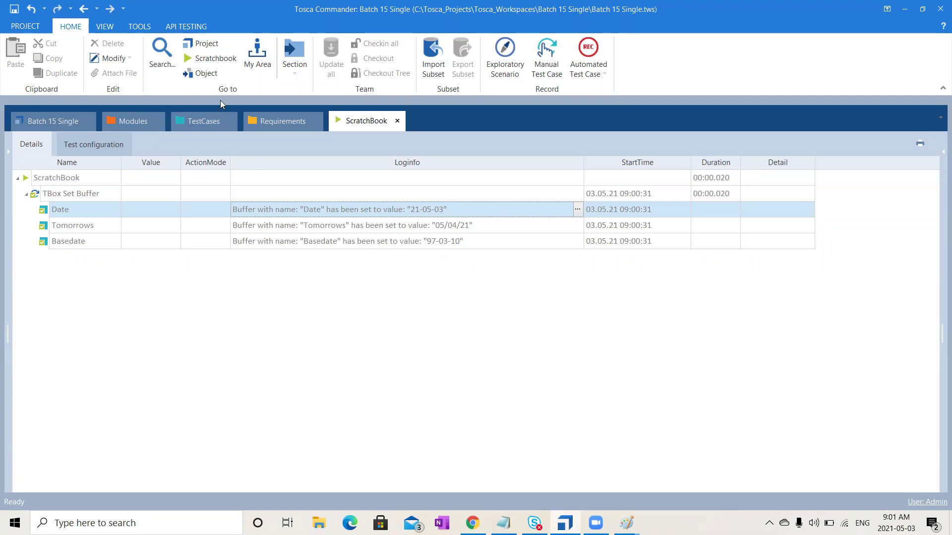
# Revisit the Date test case's test configuration, switch to Notepad and add three line breaks at the end of the note
pyautogui.click(214, 121)
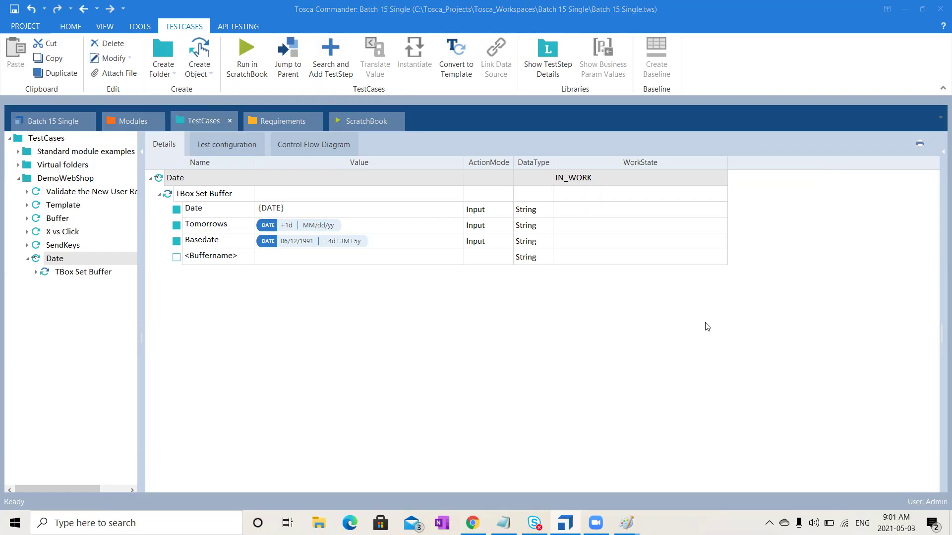
pyautogui.click(231, 144)
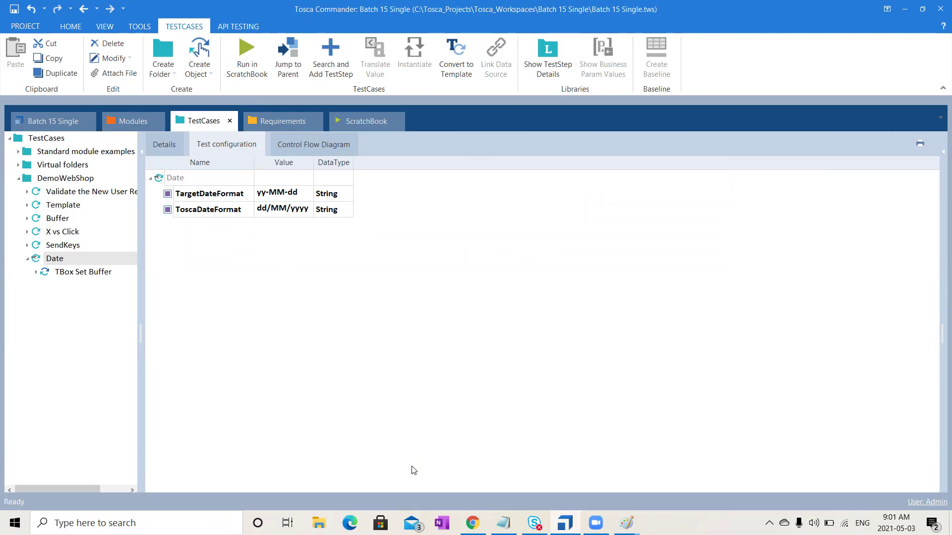
pyautogui.hotkey('alt', 'Tab')
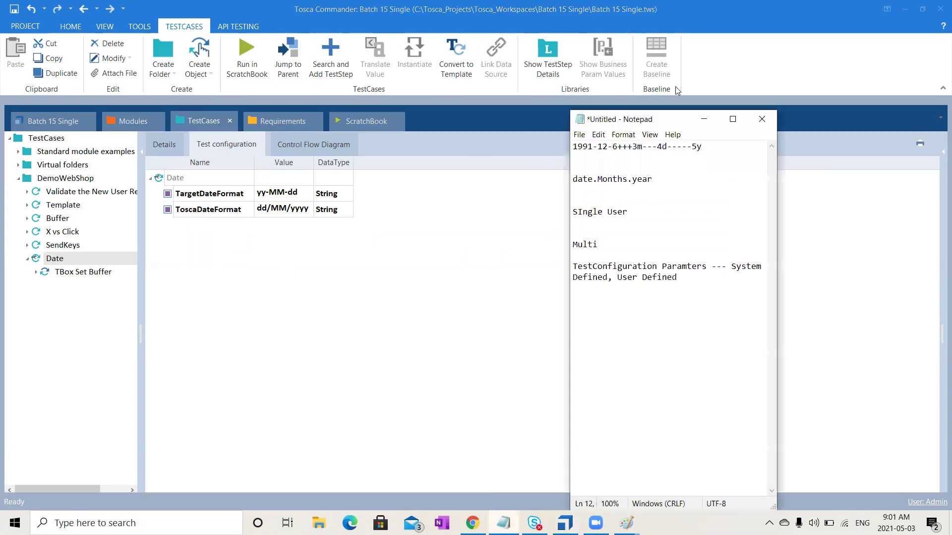
pyautogui.press('Return')
pyautogui.press('Return')
pyautogui.press('Return')
# Switch back to Tosca Commander and review the Date test case's details and buffer values
pyautogui.hotkey('alt', 'Tab')
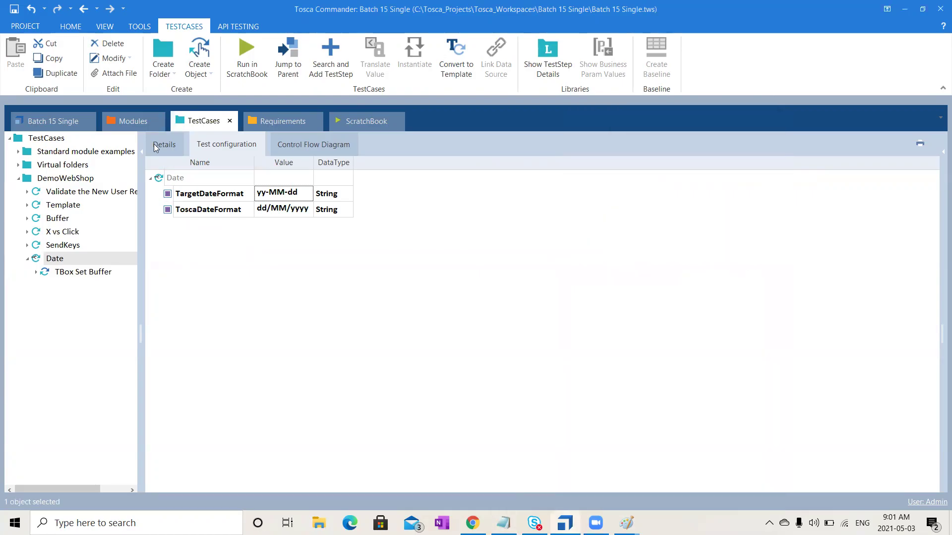
pyautogui.click(531, 158)
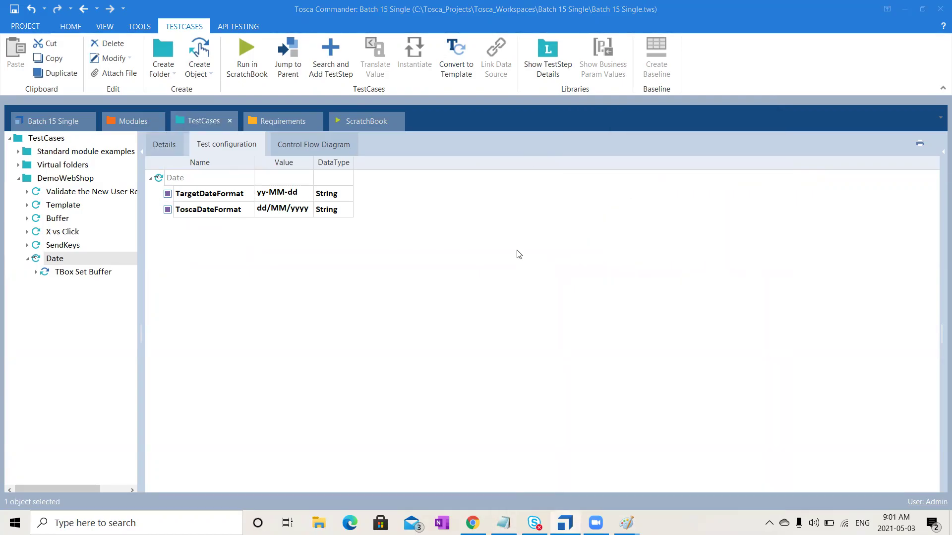
pyautogui.click(162, 147)
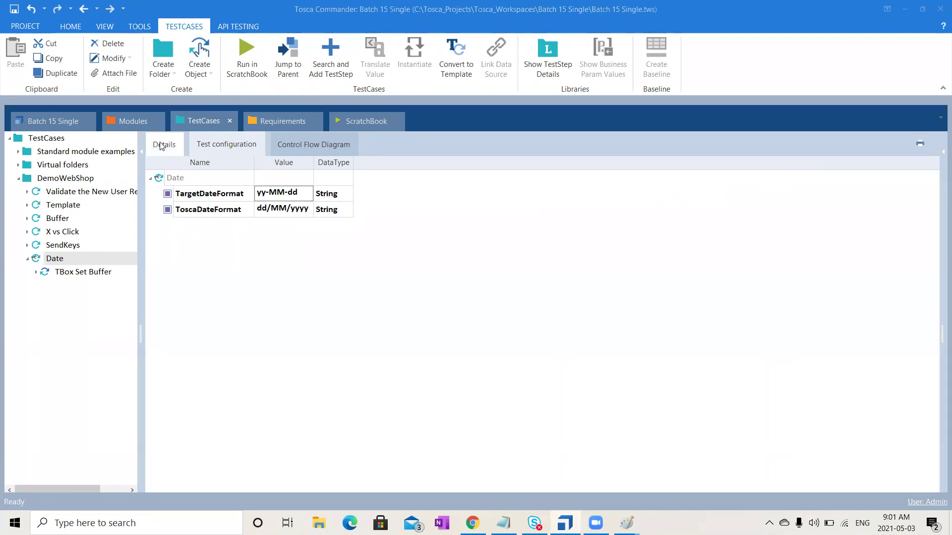
pyautogui.click(161, 145)
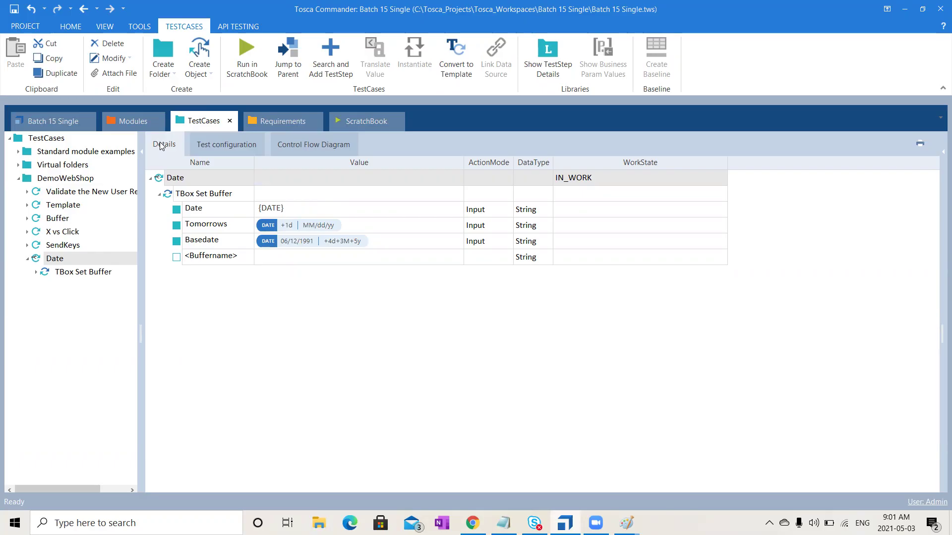
pyautogui.click(262, 192)
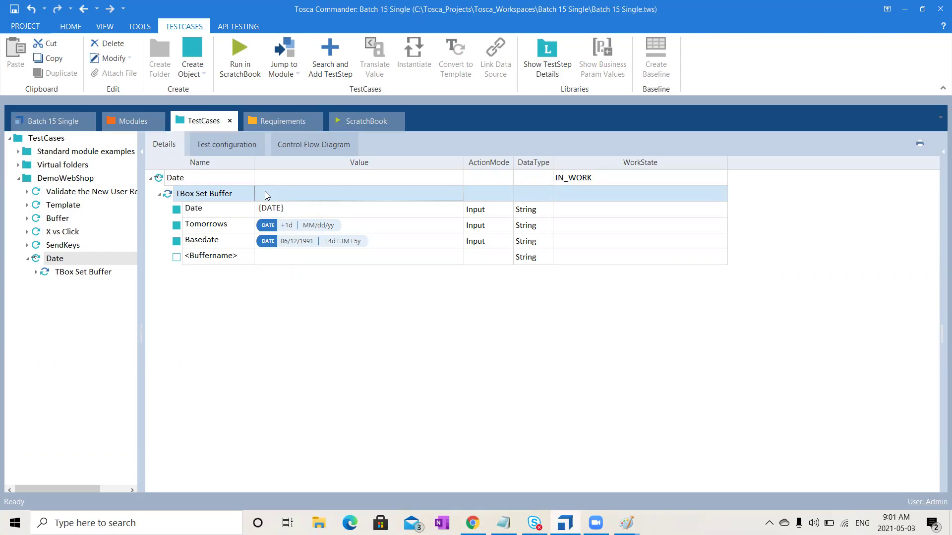
# Check the syntax description of the DATE expression in the Date buffer's value, then restore the value as {DATE}
pyautogui.click(285, 207)
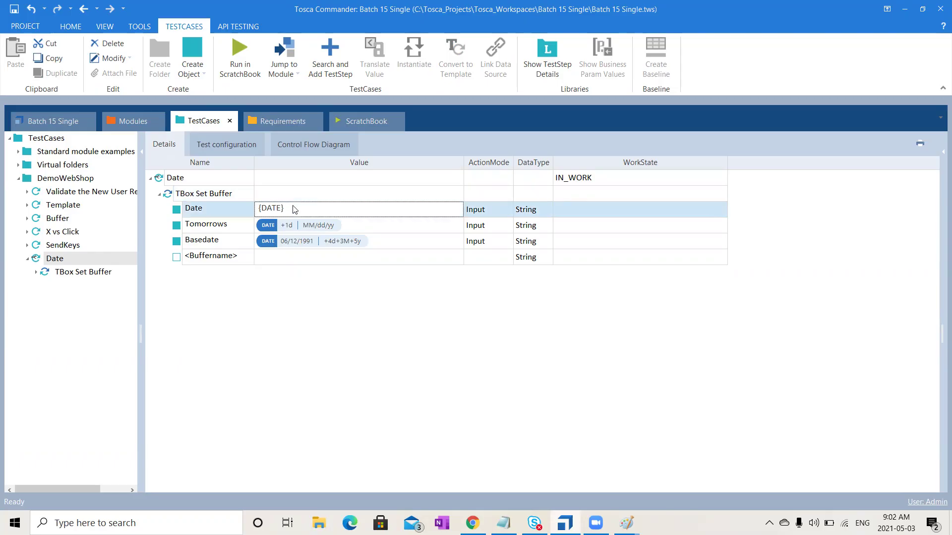
pyautogui.click(293, 208)
pyautogui.press('BackSpace')
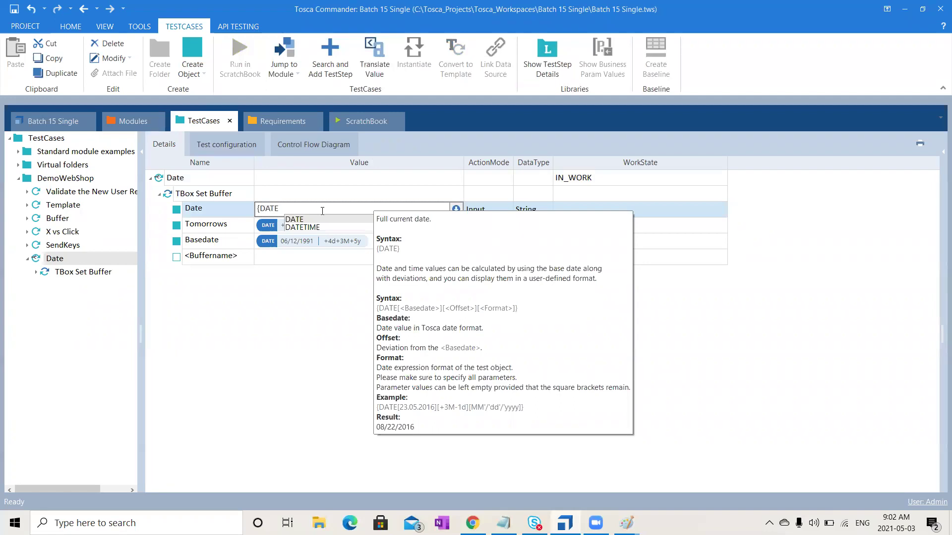
pyautogui.write('}')
pyautogui.click(361, 460)
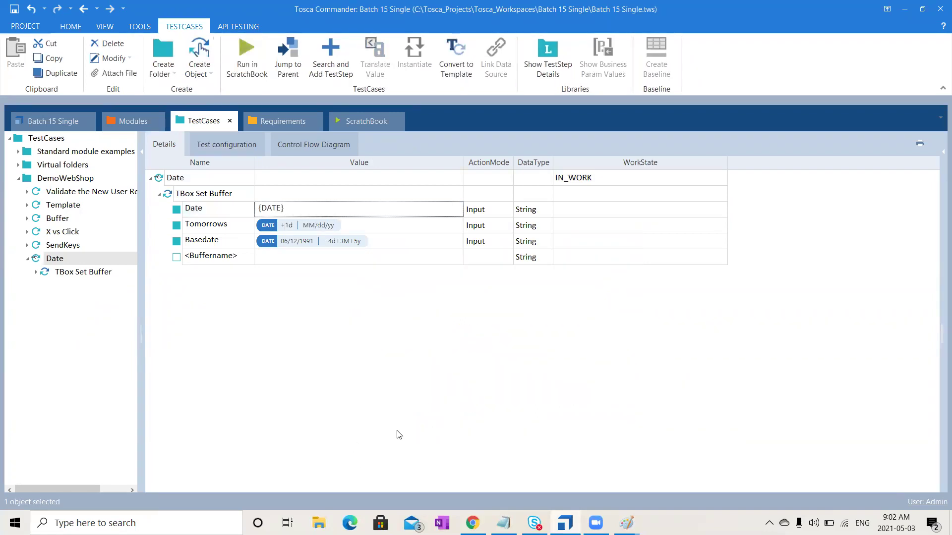
# Switch to Chrome, search for "date tosca" in a new tab and open the Date and time values documentation page
pyautogui.click(472, 523)
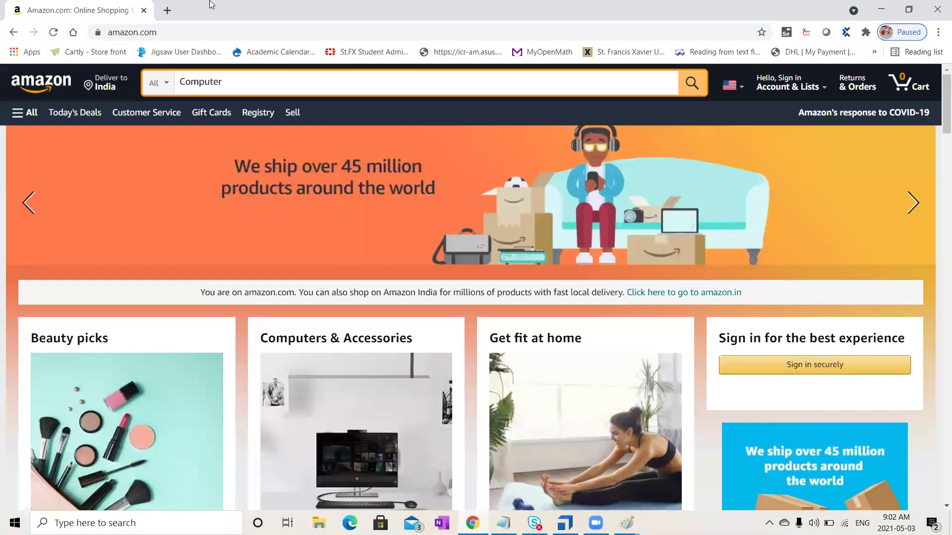
pyautogui.click(163, 9)
pyautogui.write('dat')
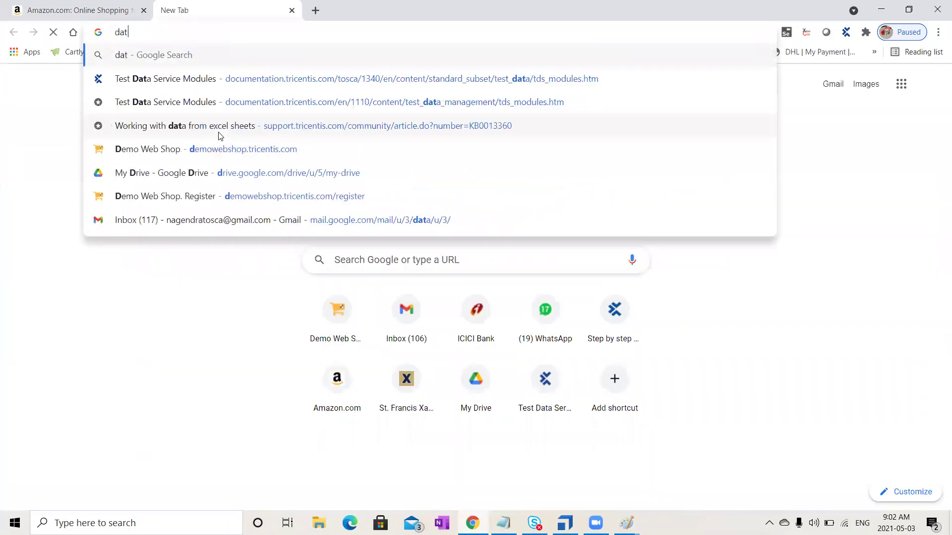
pyautogui.write('e tosca')
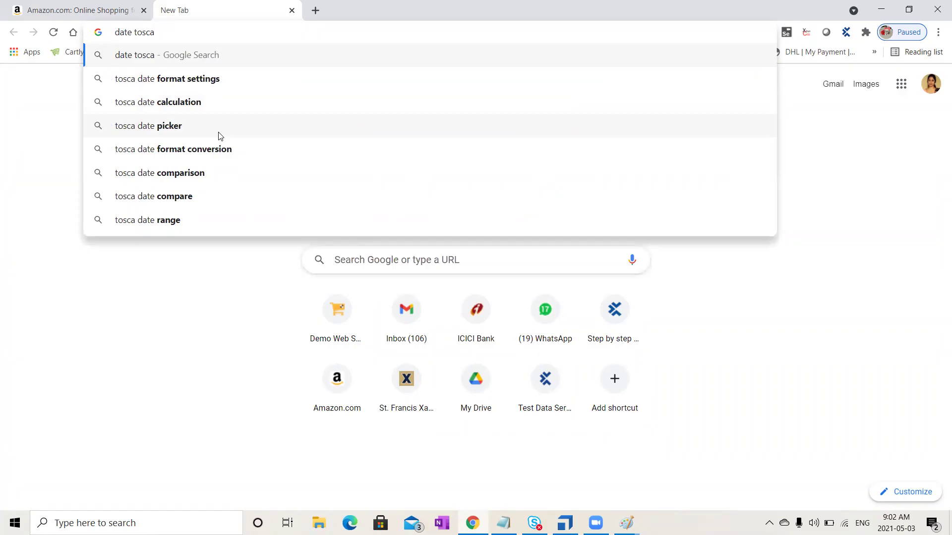
pyautogui.press('Return')
pyautogui.click(248, 365)
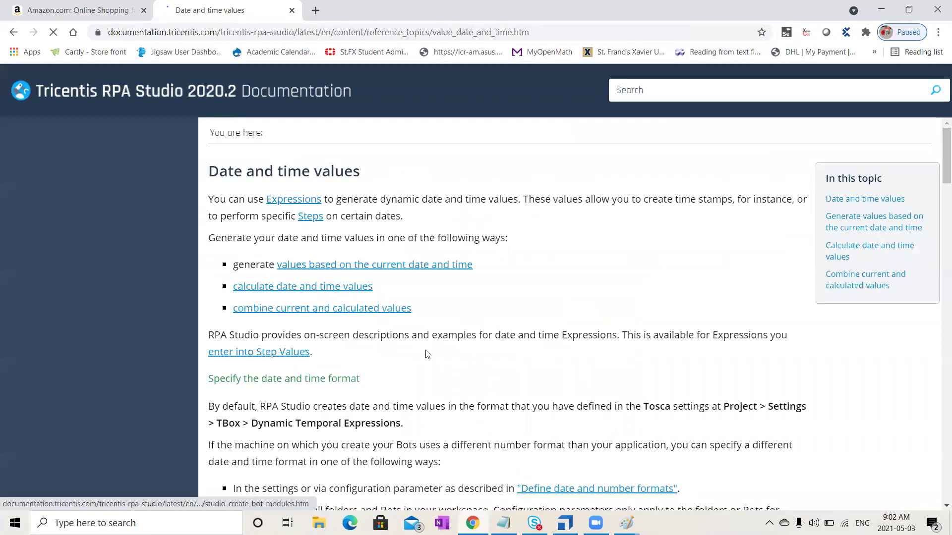
# Find the Offset table on the documentation page and examine the units for days, workdays, months, years, hours, minutes and seconds
pyautogui.scroll(-1, 938, 198)
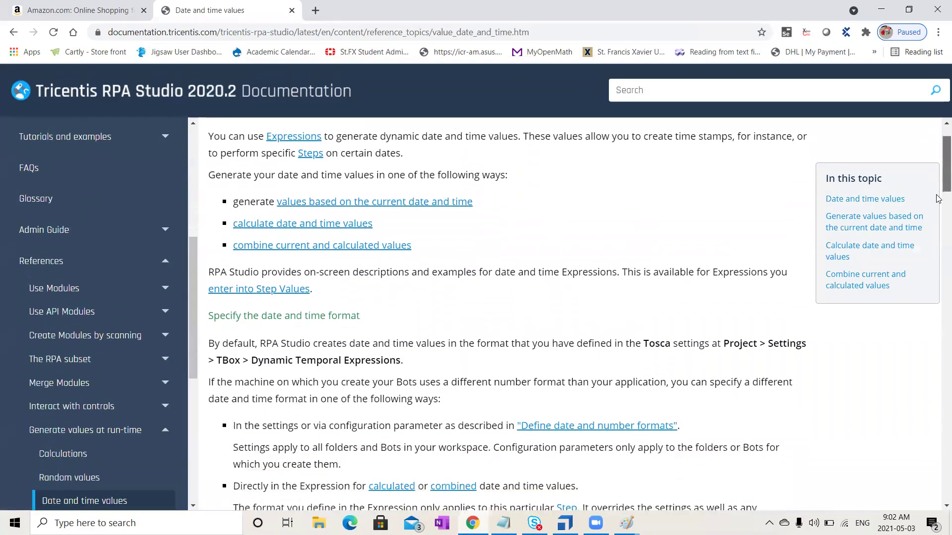
pyautogui.scroll(-15, 939, 198)
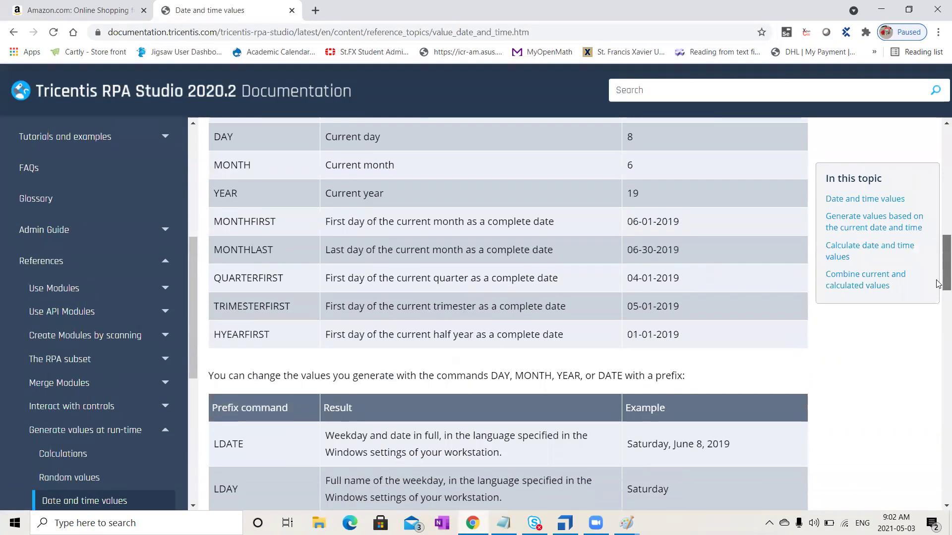
pyautogui.moveTo(938, 284); pyautogui.dragTo(938, 407)
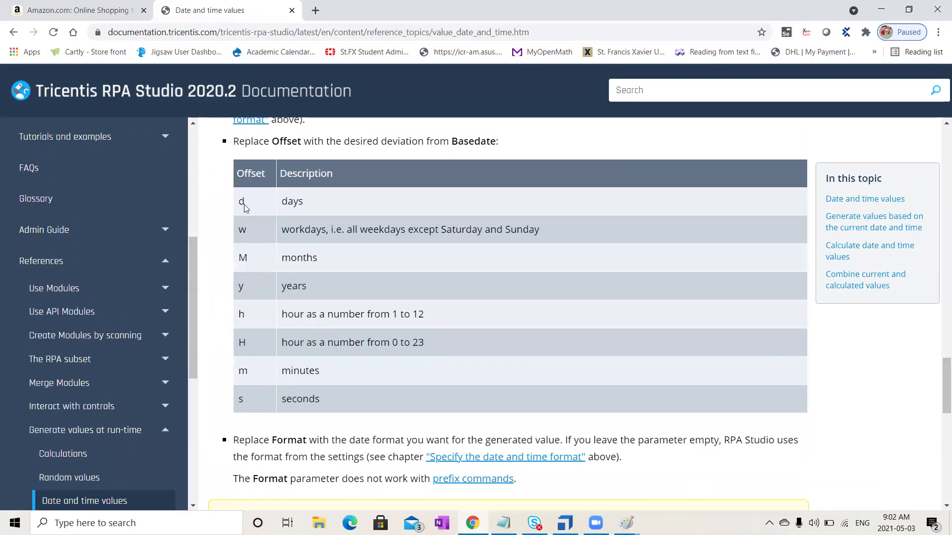
pyautogui.moveTo(241, 202); pyautogui.dragTo(314, 206)
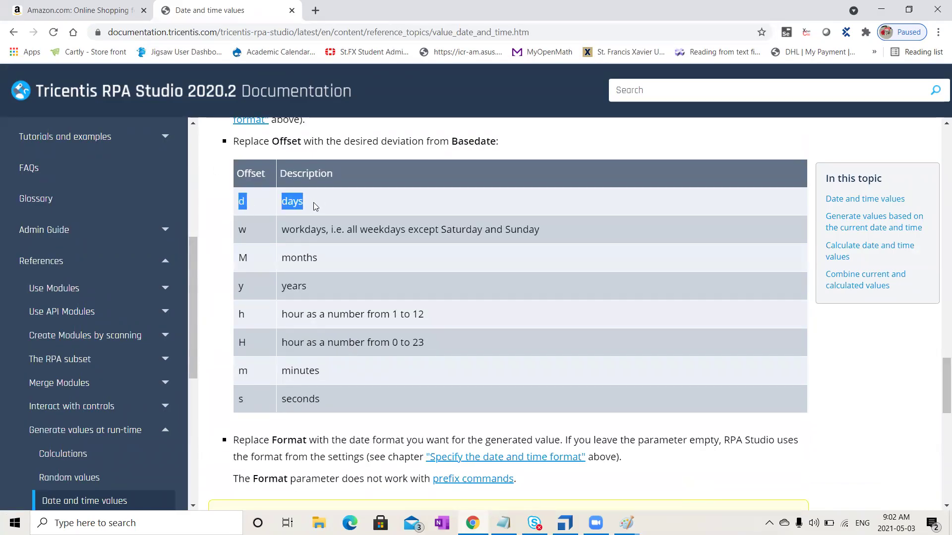
pyautogui.moveTo(240, 231); pyautogui.dragTo(362, 230)
pyautogui.click(345, 268)
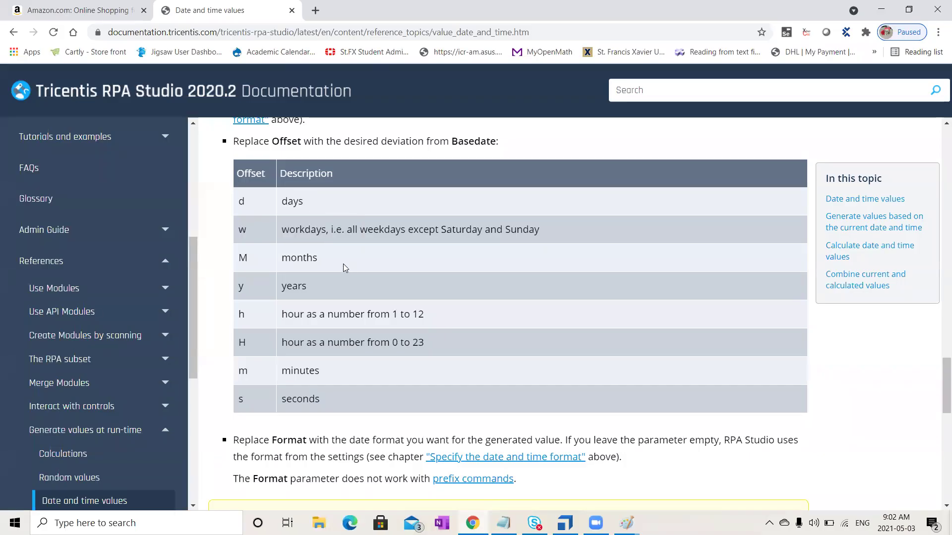
pyautogui.moveTo(239, 259); pyautogui.dragTo(327, 253)
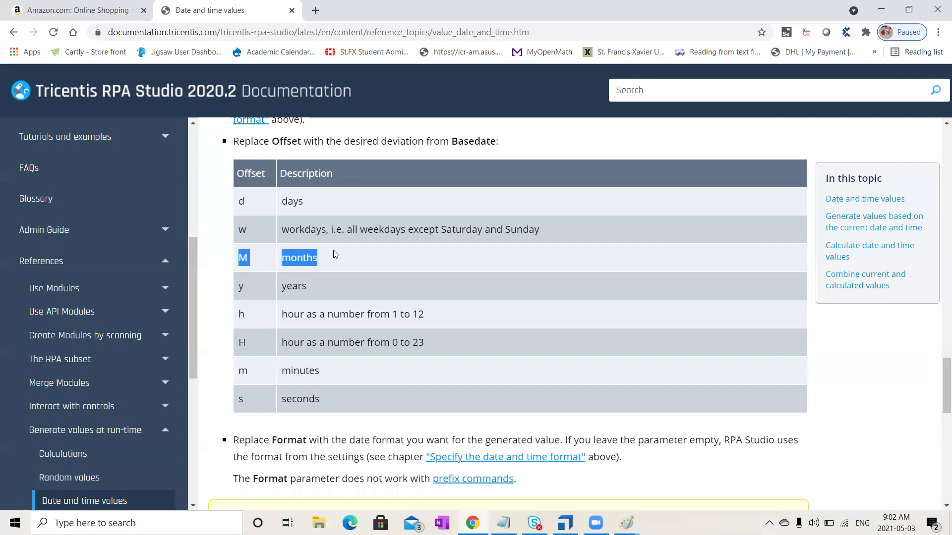
pyautogui.moveTo(238, 372); pyautogui.dragTo(337, 375)
pyautogui.moveTo(240, 314); pyautogui.dragTo(387, 300)
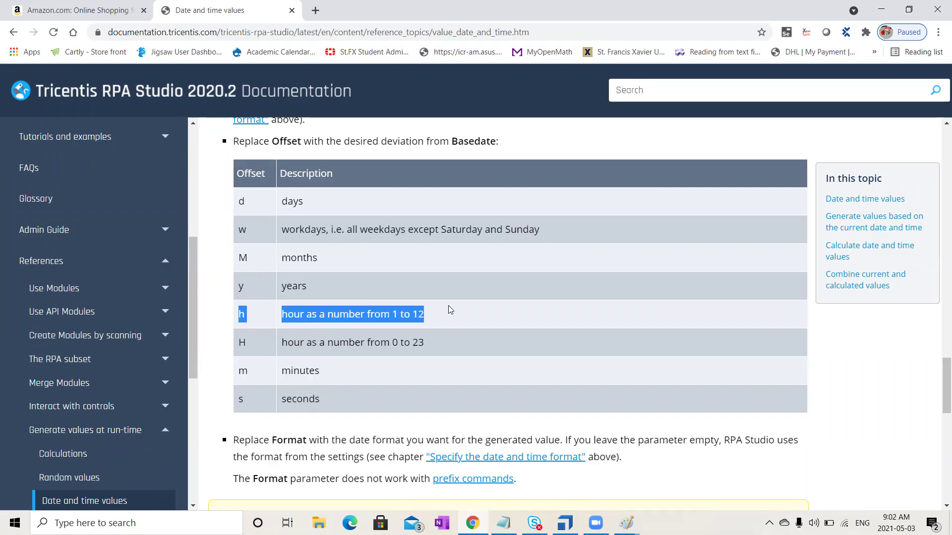
pyautogui.click(242, 343)
pyautogui.moveTo(242, 343); pyautogui.dragTo(457, 353)
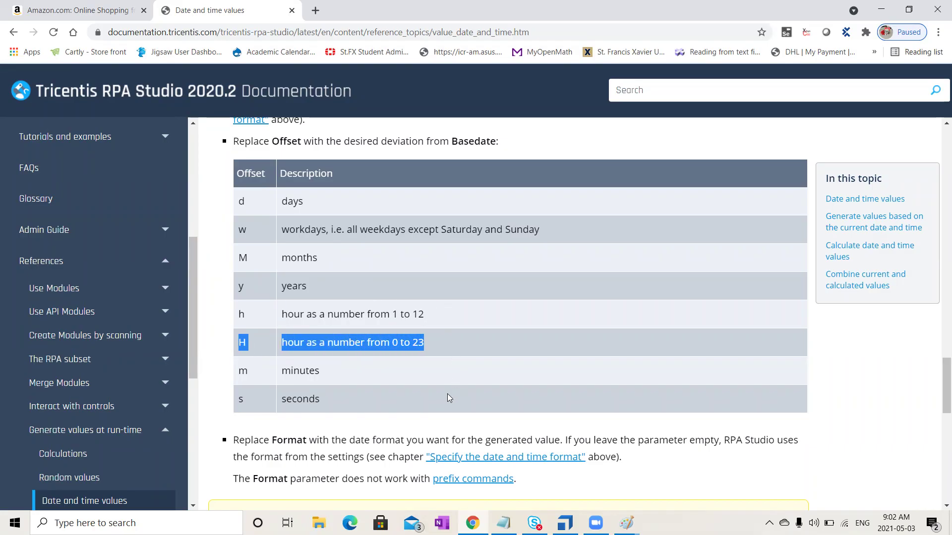
pyautogui.moveTo(243, 400); pyautogui.dragTo(354, 398)
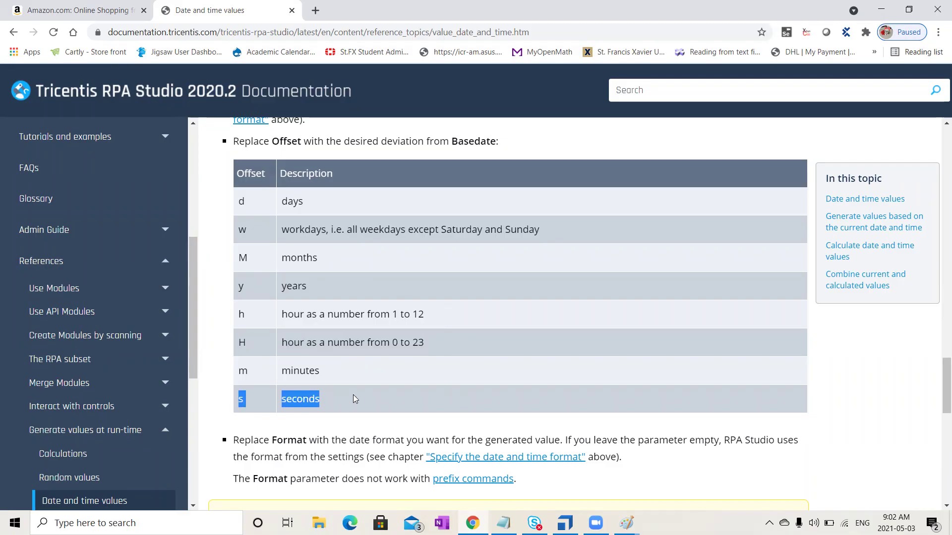
pyautogui.click(380, 395)
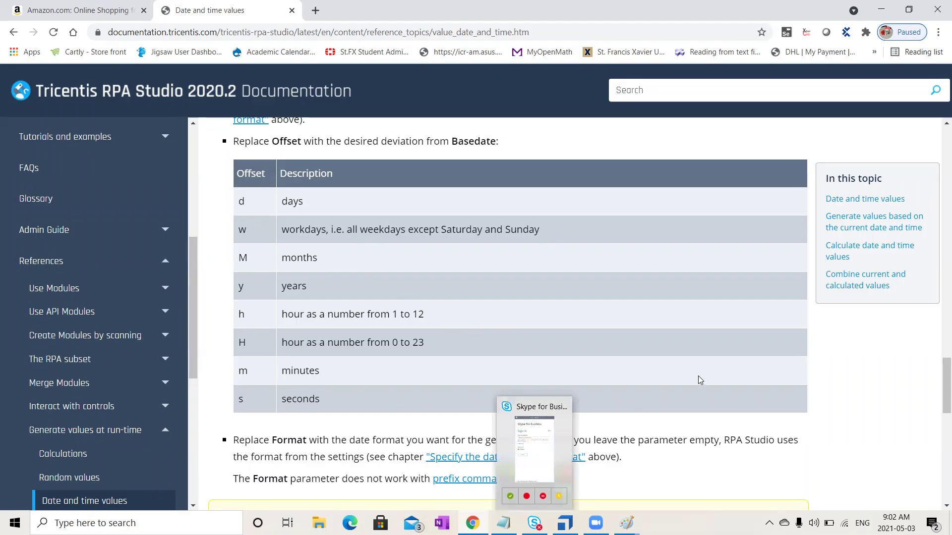
# Select the Date and time values page's web address and re-enter it as the full URL
pyautogui.click(592, 33)
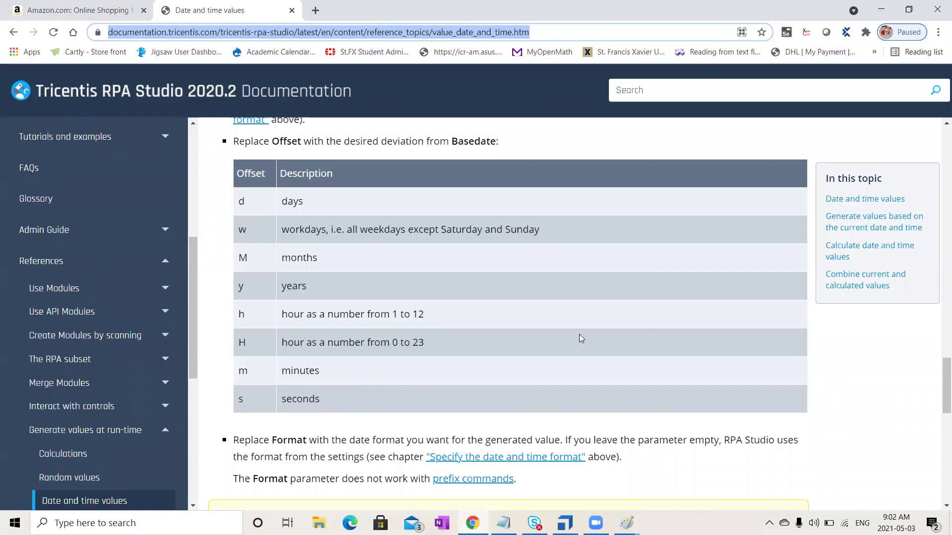
pyautogui.write('https://documentation.tricentis.com/tricentis-rpa-studio/latest/en/content/reference_topics/value_date_and_time.htm')
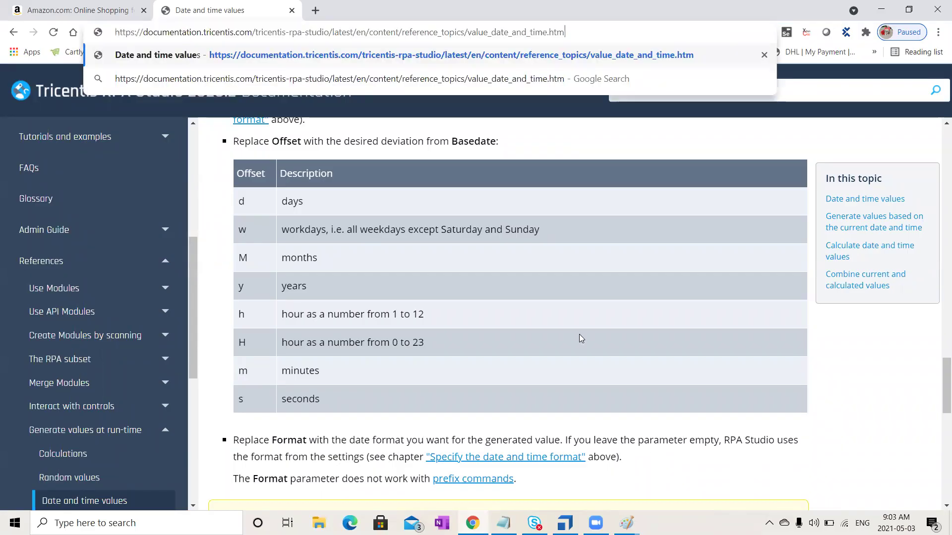
pyautogui.press('Return')
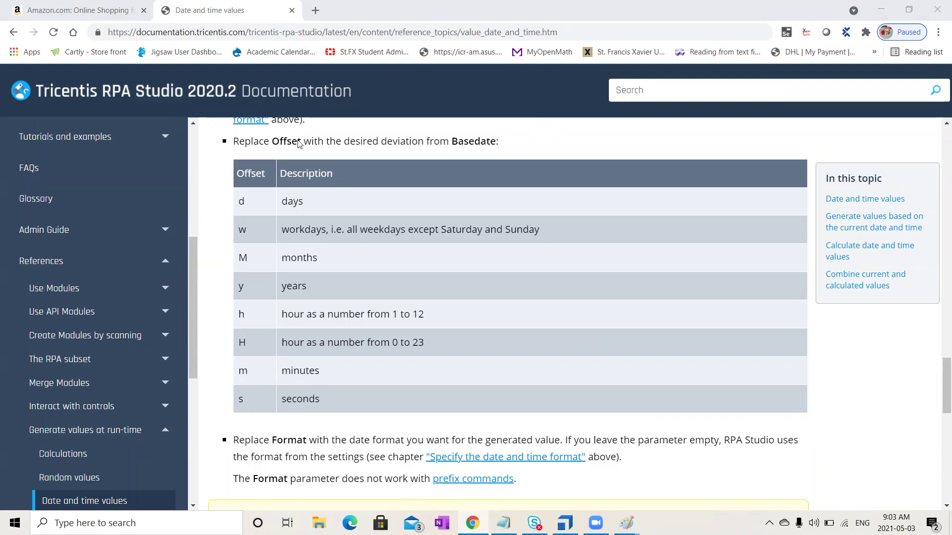
# Return to the search results, search for "date tosca 14", open Dynamic date and time expressions in a new tab and close the search tab
pyautogui.click(8, 33)
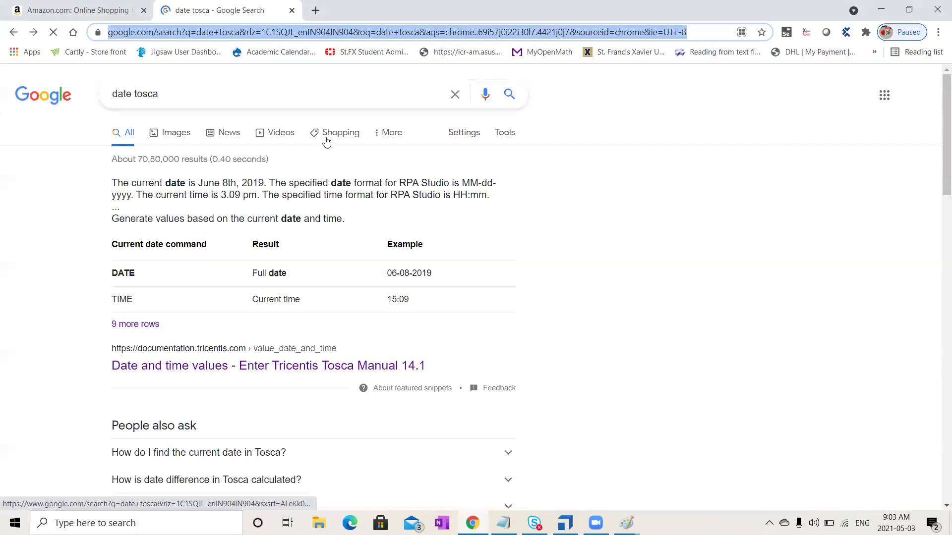
pyautogui.click(305, 89)
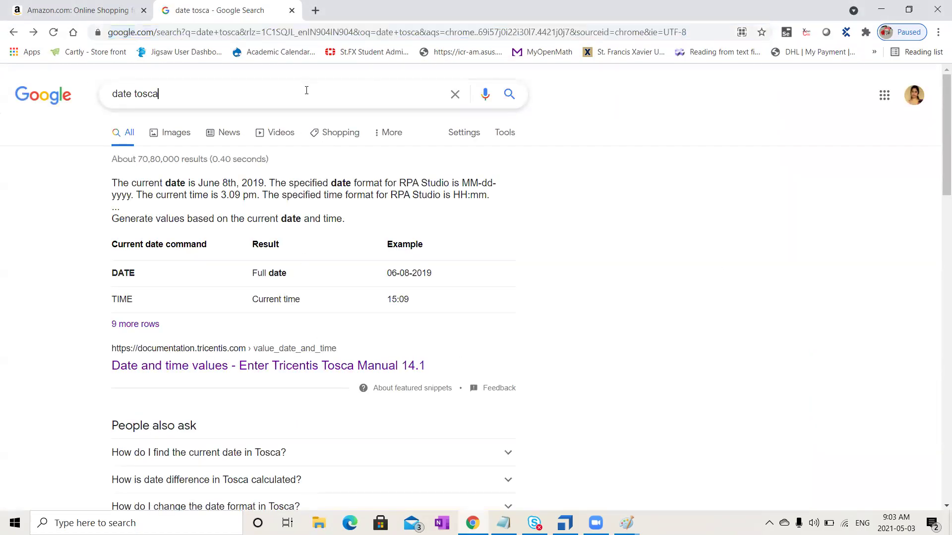
pyautogui.write('14')
pyautogui.press('Return')
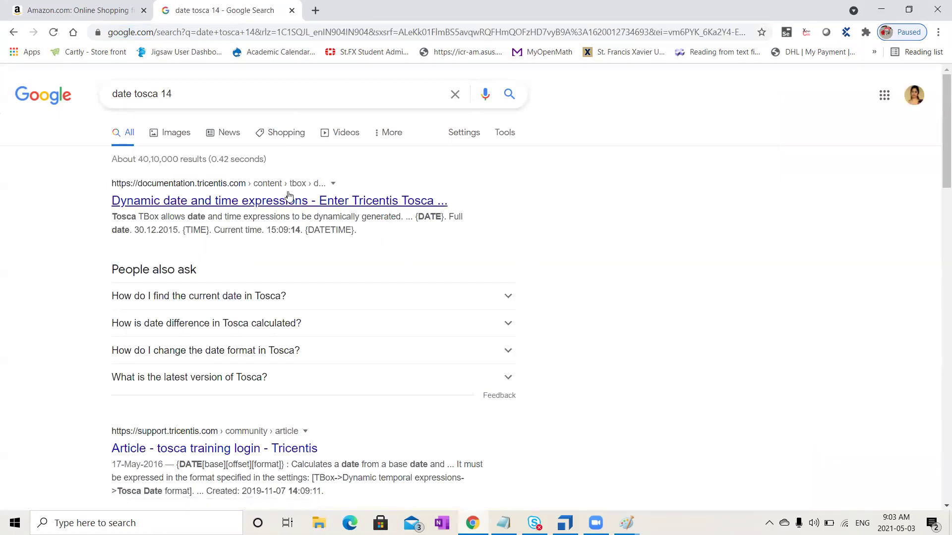
pyautogui.middleClick(289, 195)
pyautogui.moveTo(938, 185); pyautogui.dragTo(939, 221)
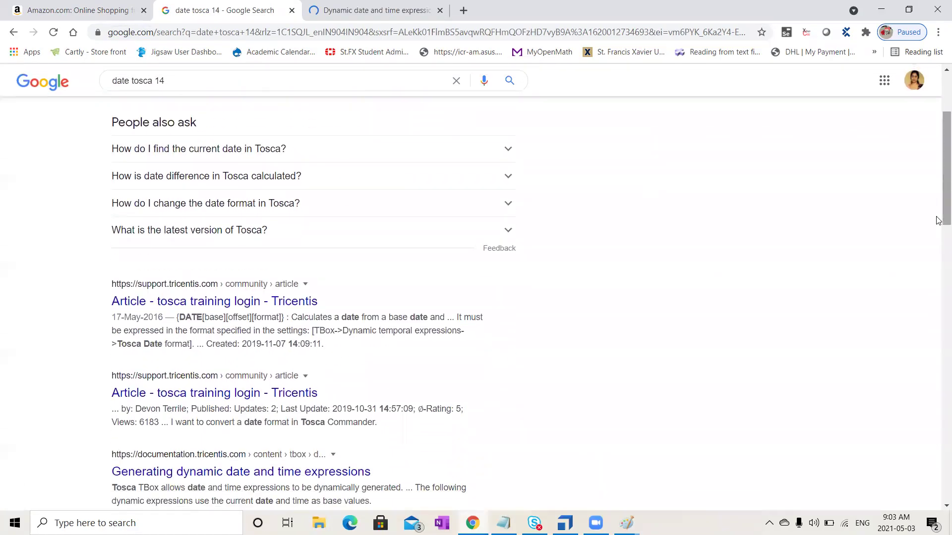
pyautogui.click(313, 11)
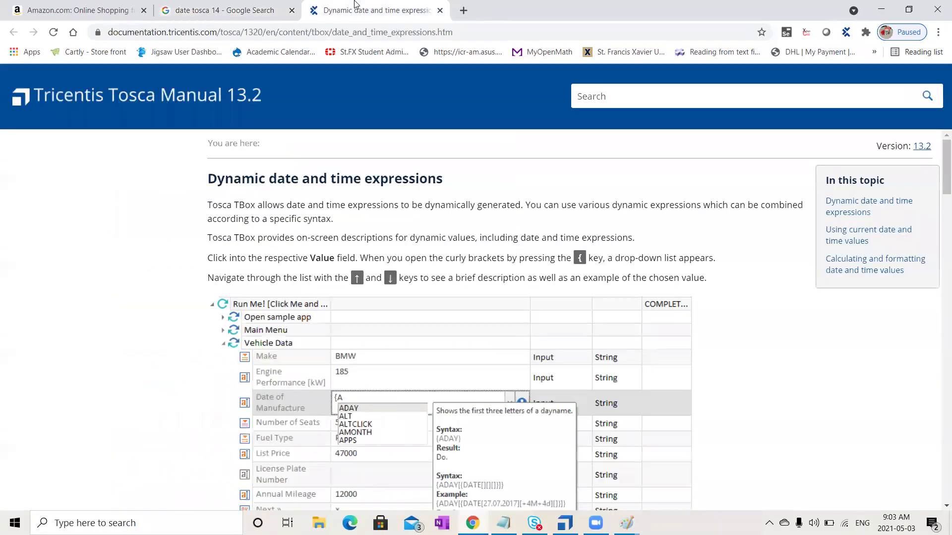
pyautogui.click(291, 11)
# Select the Tosca manual page's web address and find the table of date offset units on the page
pyautogui.click(498, 36)
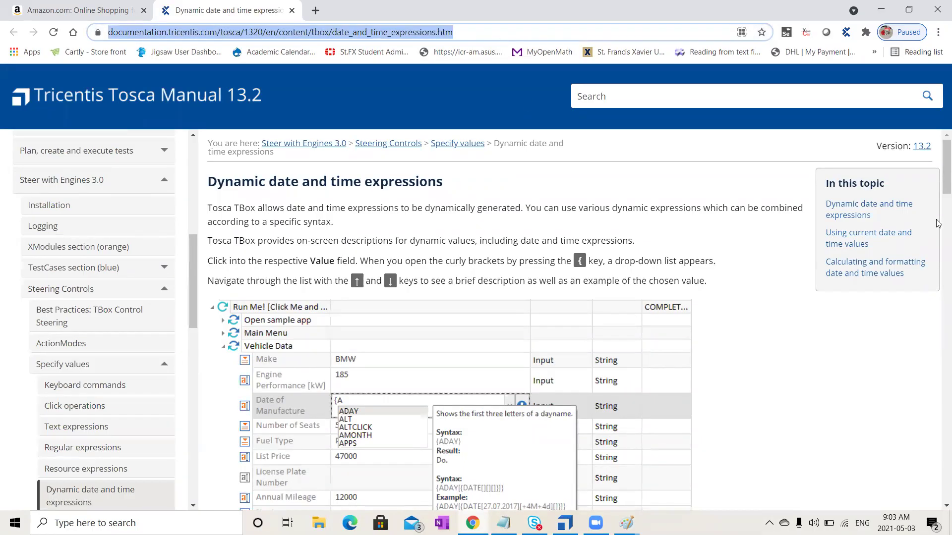
pyautogui.click(938, 274)
pyautogui.scroll(-15, 938, 298)
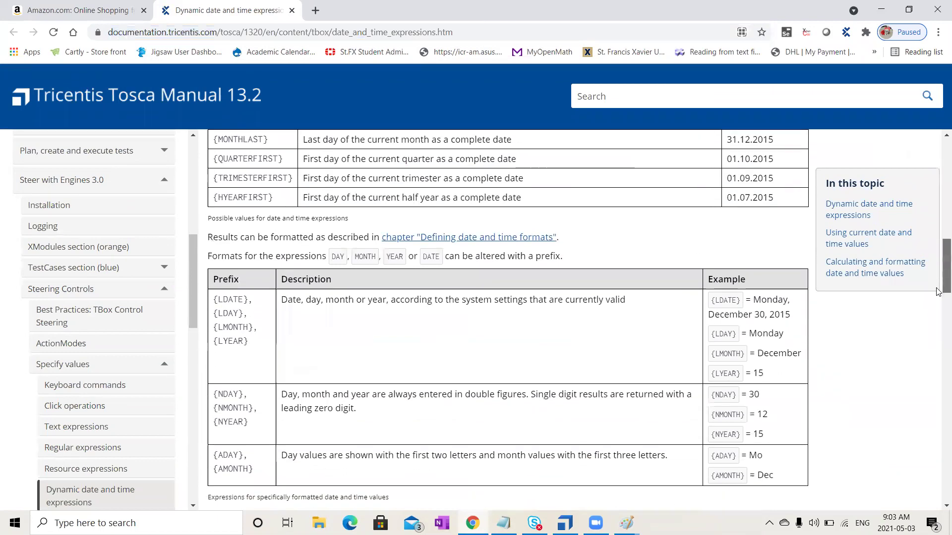
pyautogui.moveTo(938, 352); pyautogui.dragTo(938, 442)
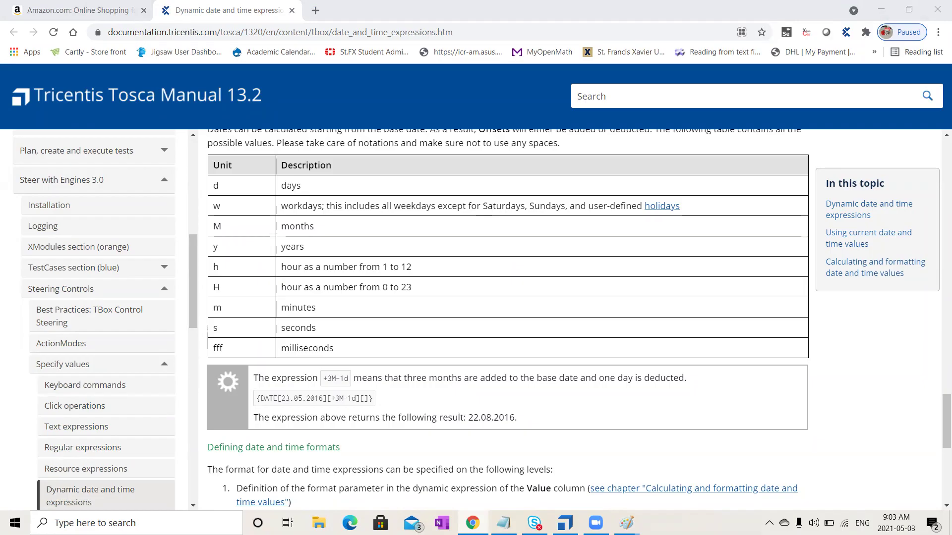
# Switch to Tosca Commander and inspect the full DATE expressions of the Basedate and Tomorrows buffers in the Date test case
pyautogui.hotkey('alt', 'Tab')
pyautogui.click(333, 340)
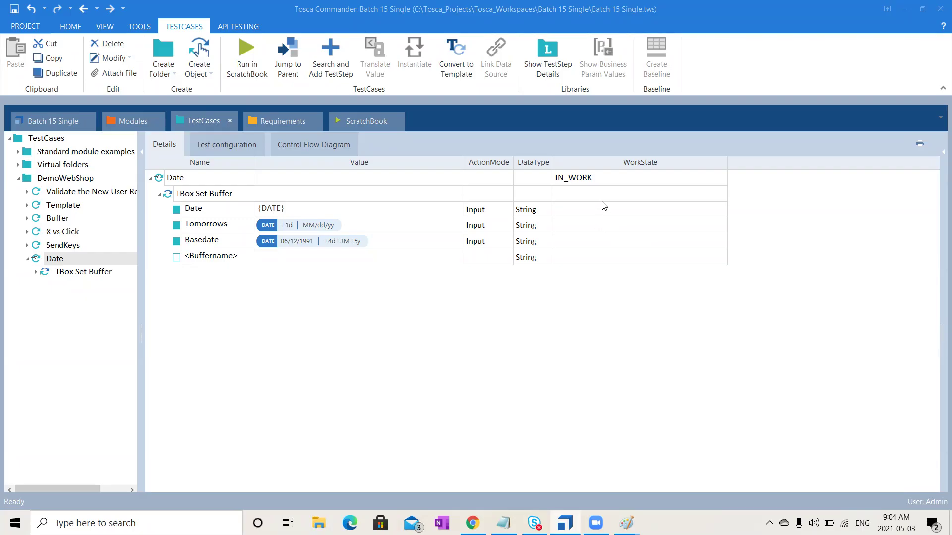
pyautogui.click(338, 240)
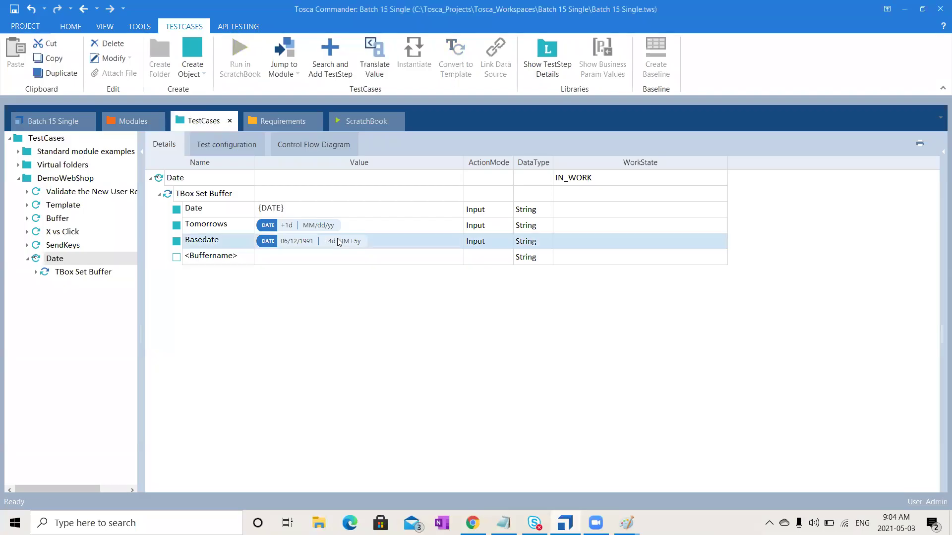
pyautogui.click(338, 240)
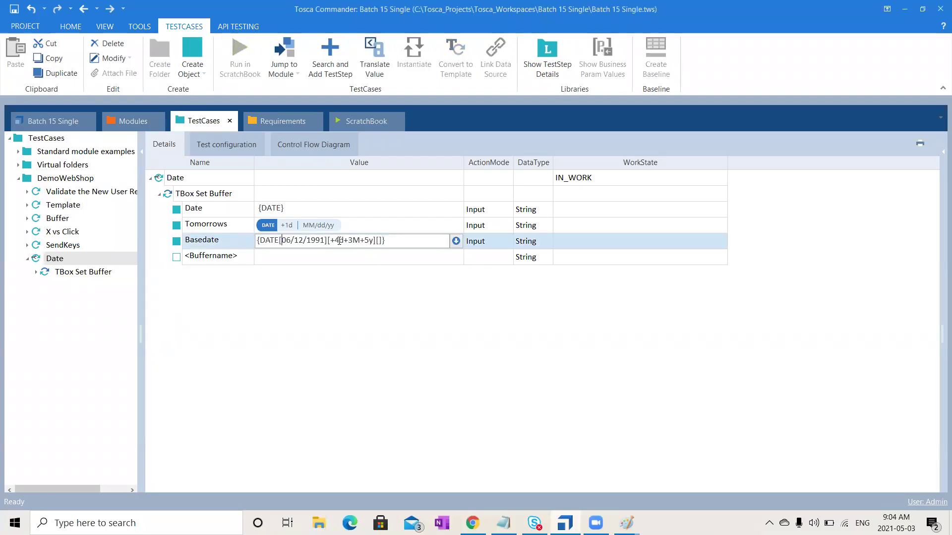
pyautogui.click(279, 321)
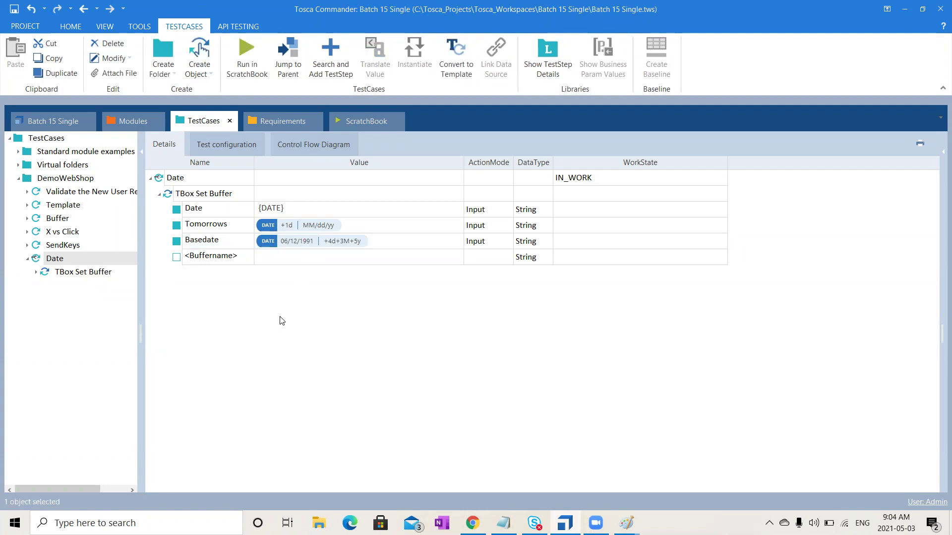
pyautogui.click(324, 226)
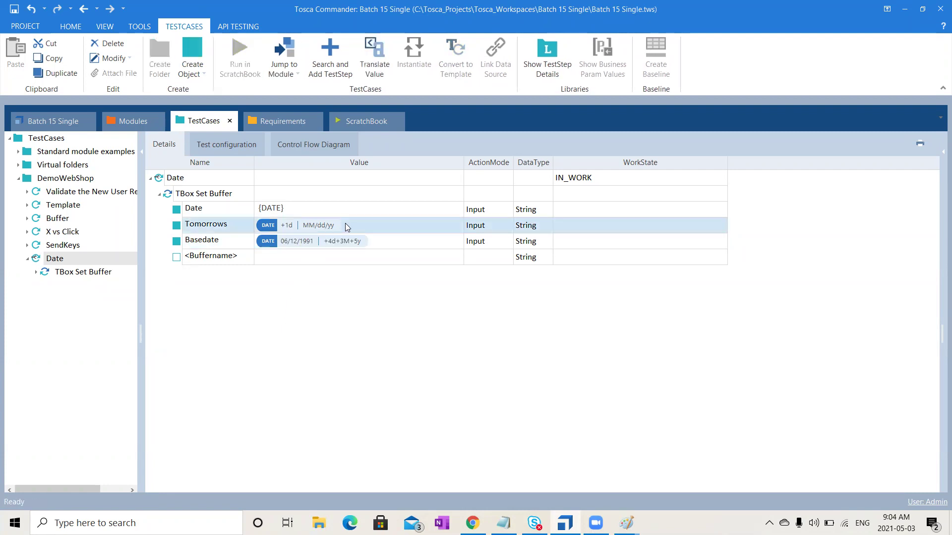
pyautogui.click(345, 223)
pyautogui.write('}')
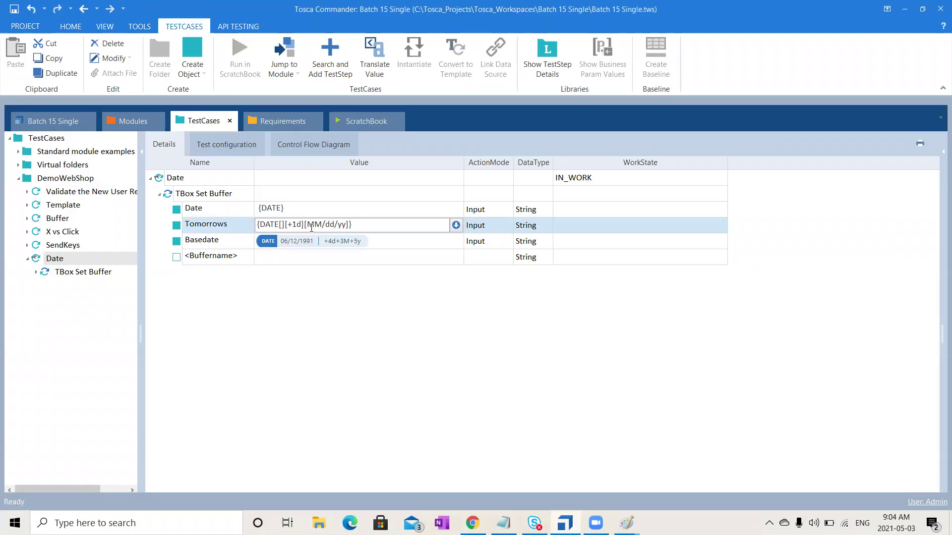
# Paste a copy of the Date test case into the DemoWebShop folder and open the copy
pyautogui.click(58, 274)
pyautogui.click(69, 179)
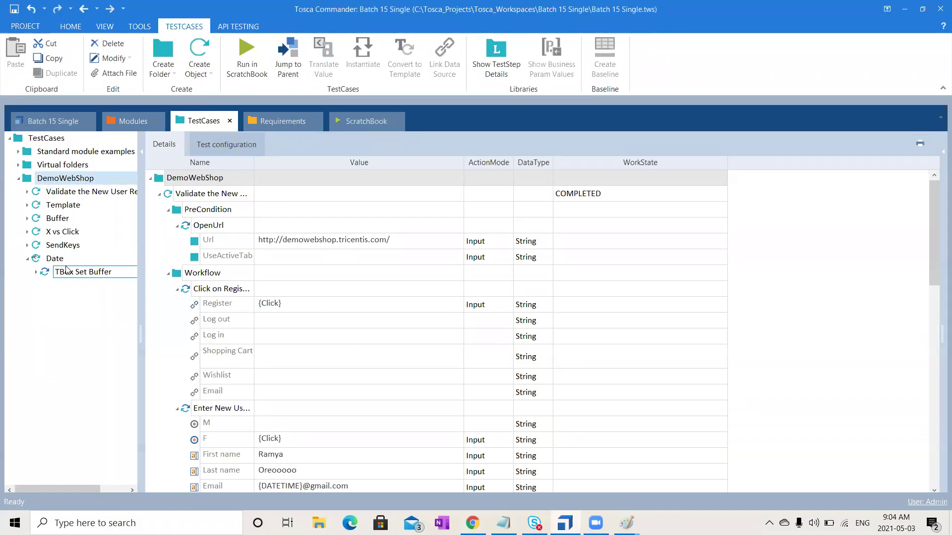
pyautogui.click(68, 260)
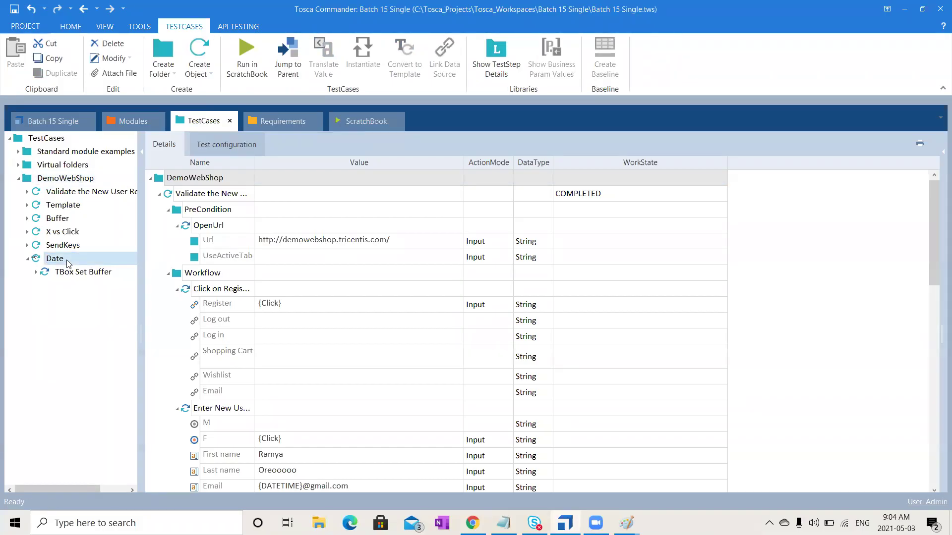
pyautogui.click(83, 179)
pyautogui.hotkey('ctrl', 'v')
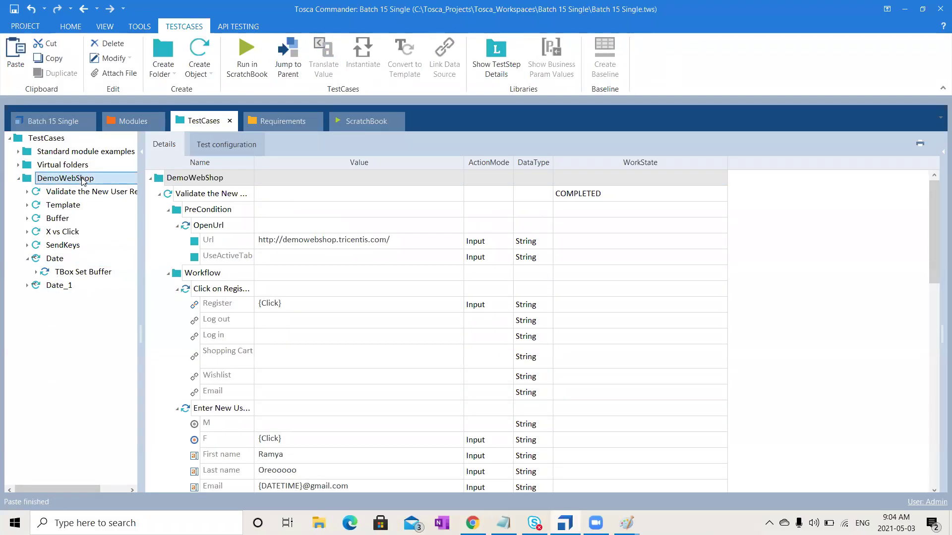
pyautogui.press('Return')
pyautogui.click(96, 288)
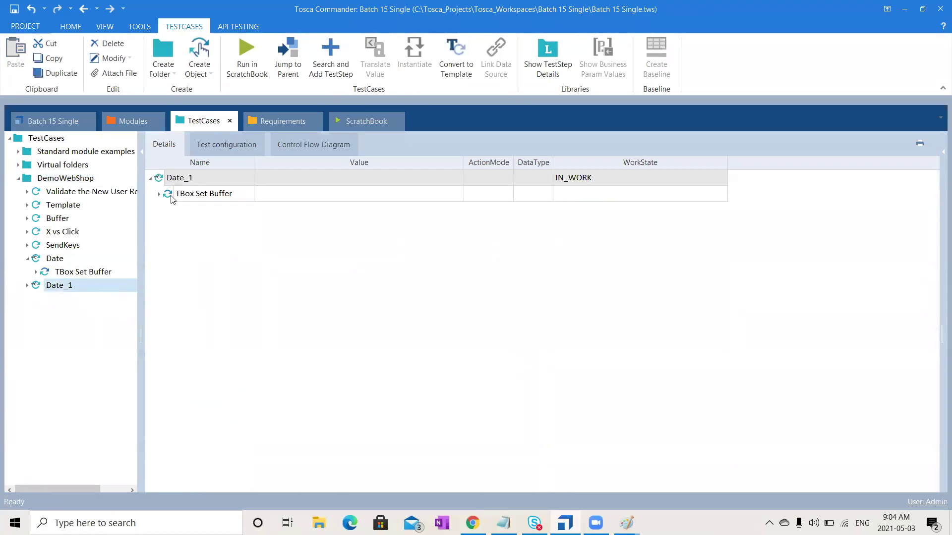
# Reset the copied test case's TargetDateFormat and ToscaDateFormat configuration parameters to their default values
pyautogui.click(224, 144)
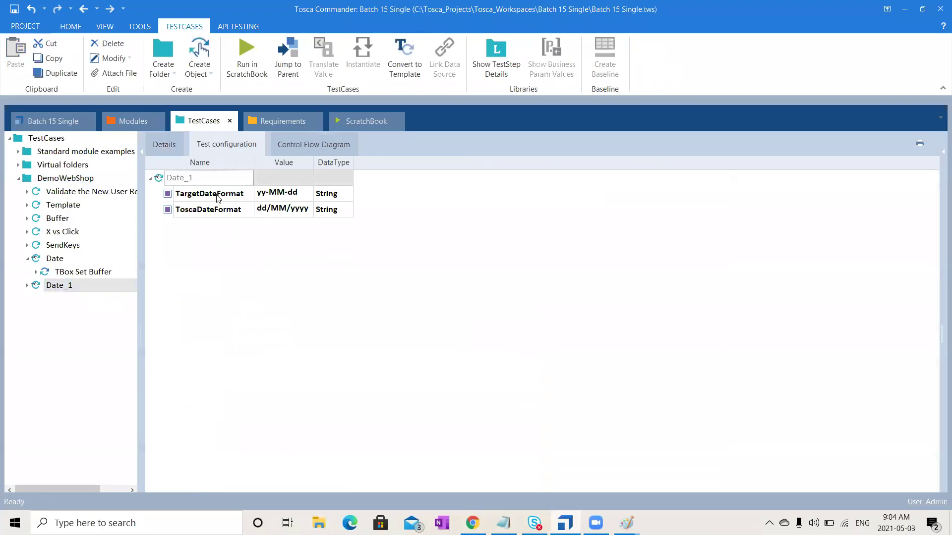
pyautogui.click(219, 197)
pyautogui.rightClick(219, 197)
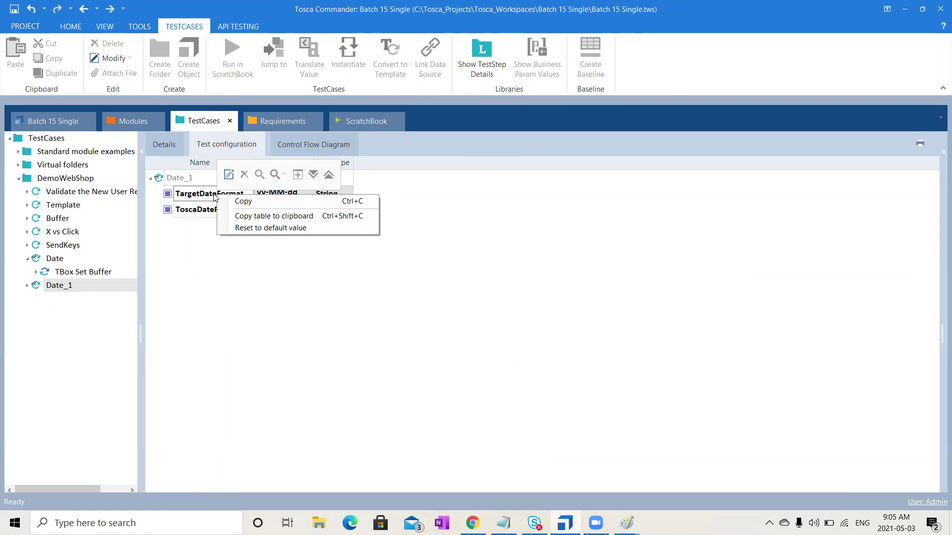
pyautogui.click(249, 229)
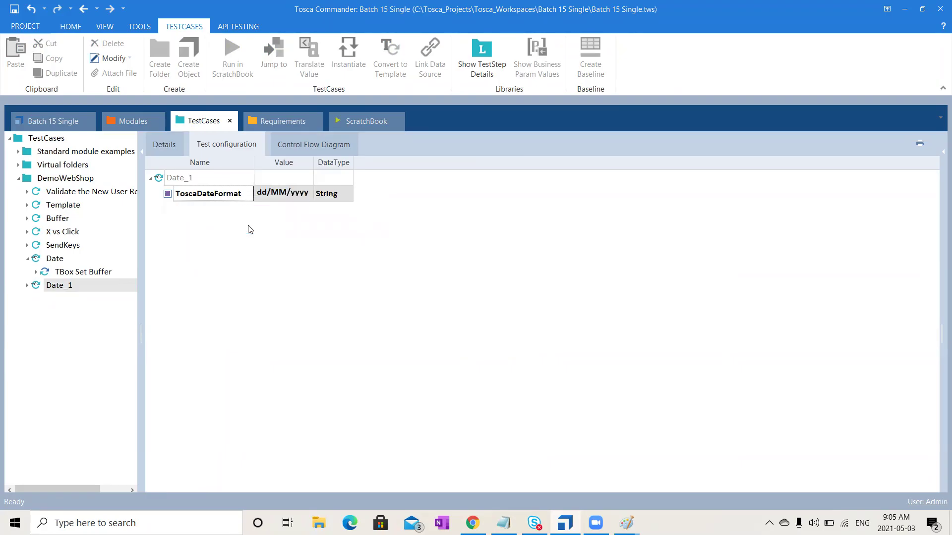
pyautogui.rightClick(221, 198)
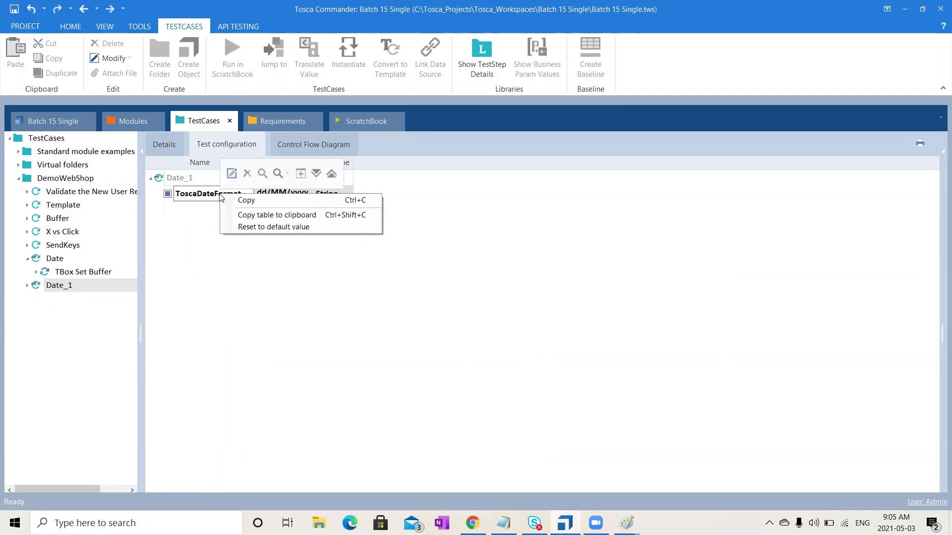
pyautogui.click(274, 229)
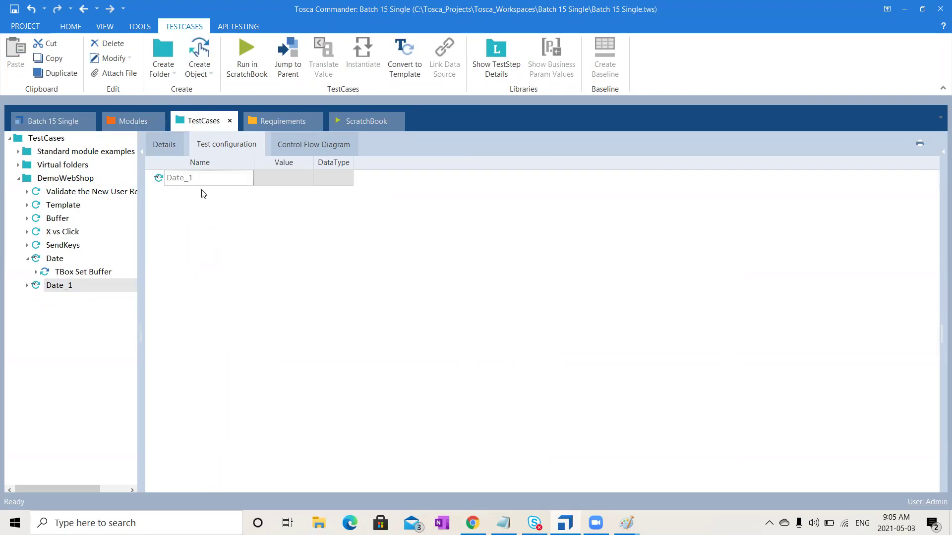
# Show the steps of Date_1, expand TBox Set Buffer and highlight the format part of the Tomorrows expression
pyautogui.doubleClick(56, 286)
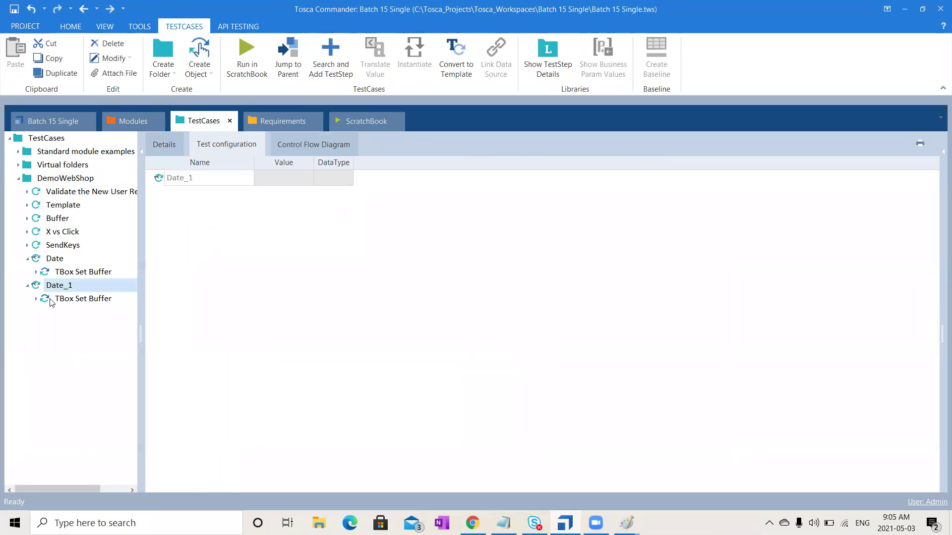
pyautogui.click(162, 151)
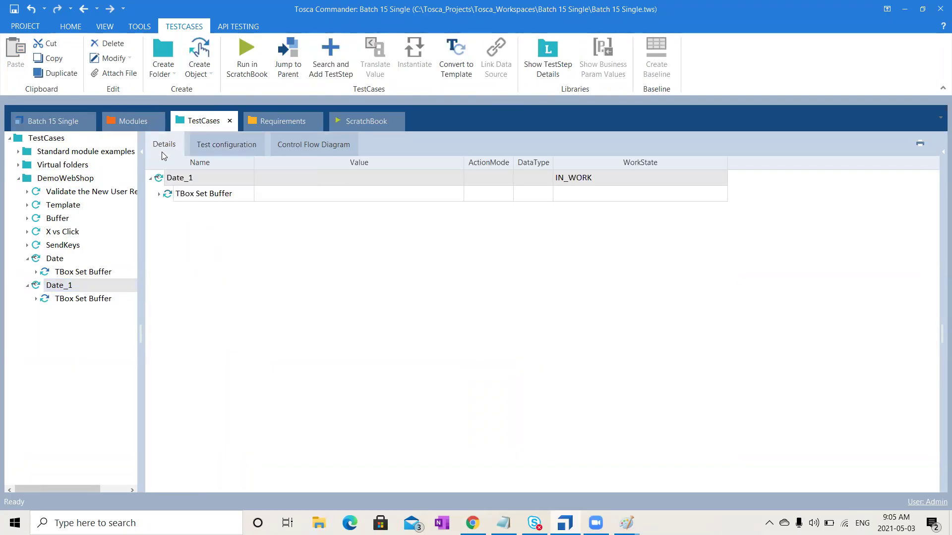
pyautogui.click(159, 194)
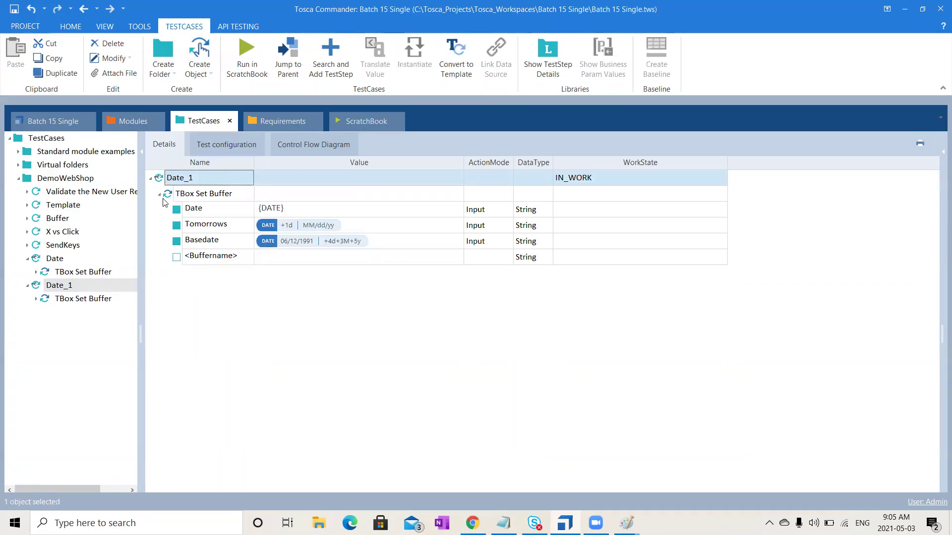
pyautogui.click(277, 230)
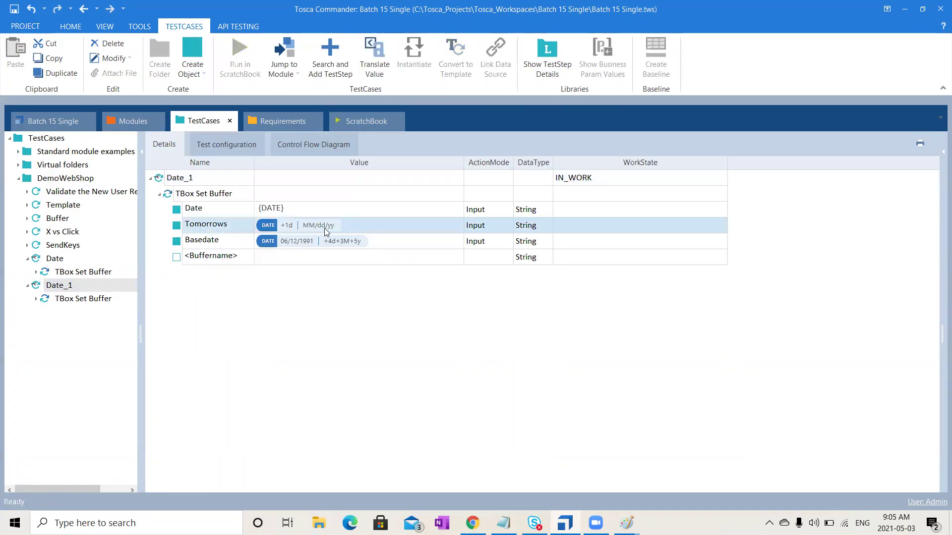
pyautogui.click(383, 229)
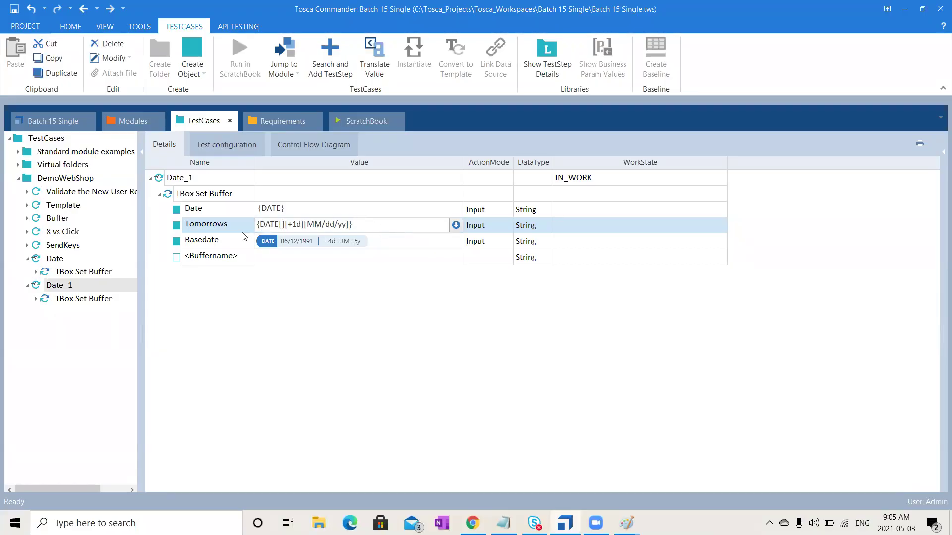
pyautogui.moveTo(306, 225); pyautogui.dragTo(346, 226)
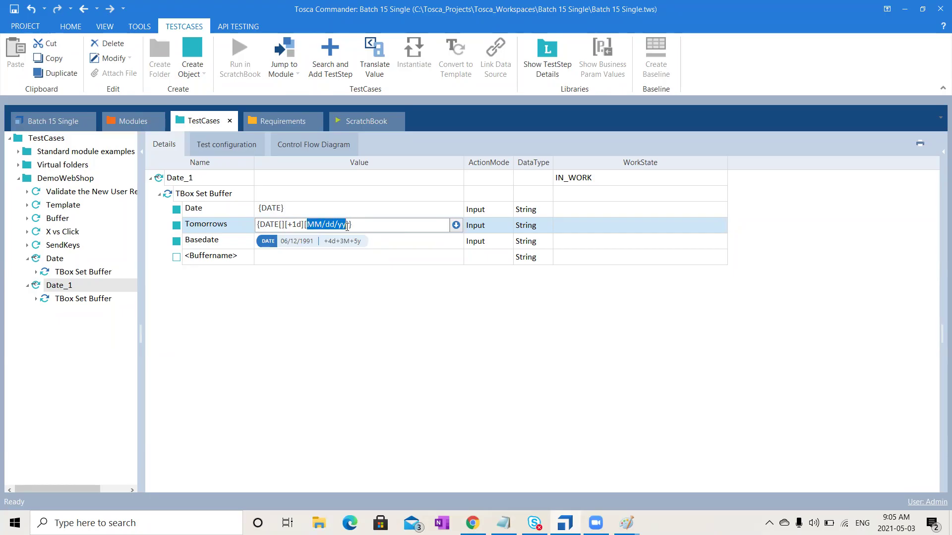
pyautogui.click(338, 290)
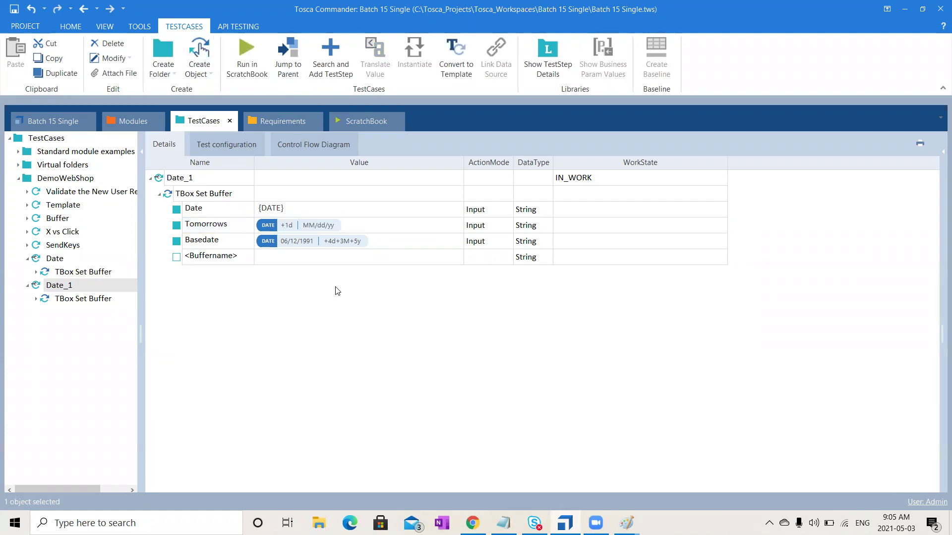
# Compare the Tomorrows and Basedate expressions in Date_1, highlighting the MM/dd/yy format in Tomorrows
pyautogui.click(332, 230)
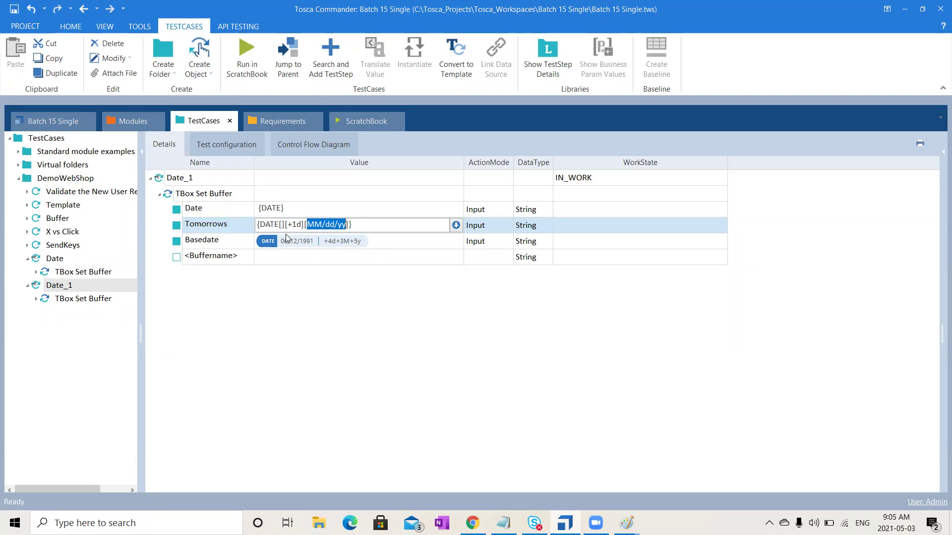
pyautogui.click(243, 244)
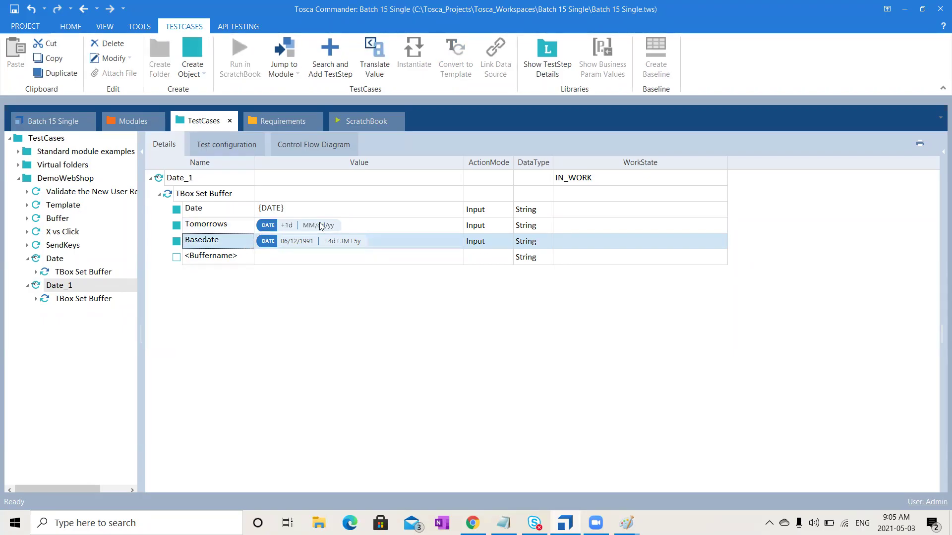
pyautogui.click(298, 241)
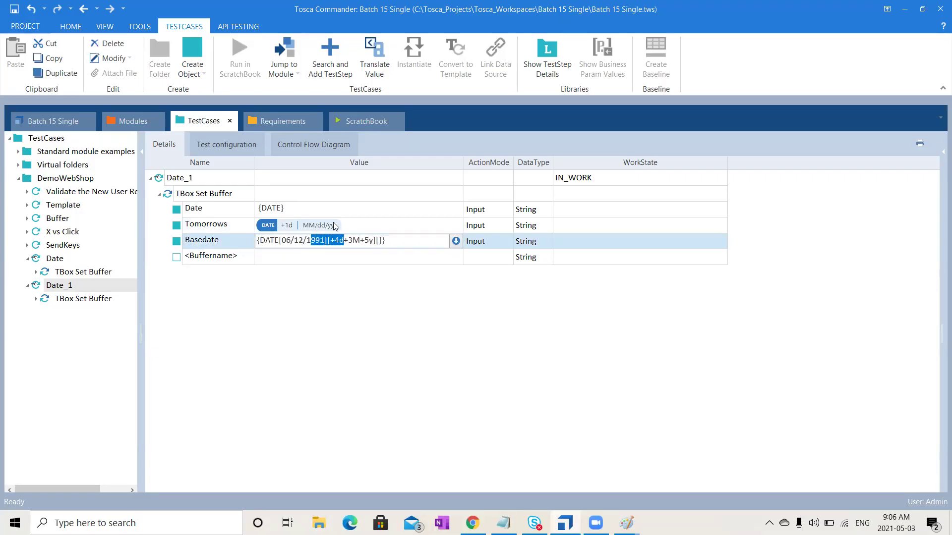
pyautogui.click(339, 222)
pyautogui.click(339, 221)
pyautogui.click(314, 224)
pyautogui.moveTo(314, 224)
pyautogui.mouseDown()
pyautogui.moveTo(349, 225)
pyautogui.moveTo(310, 225)
pyautogui.mouseUp()
pyautogui.click(346, 225)
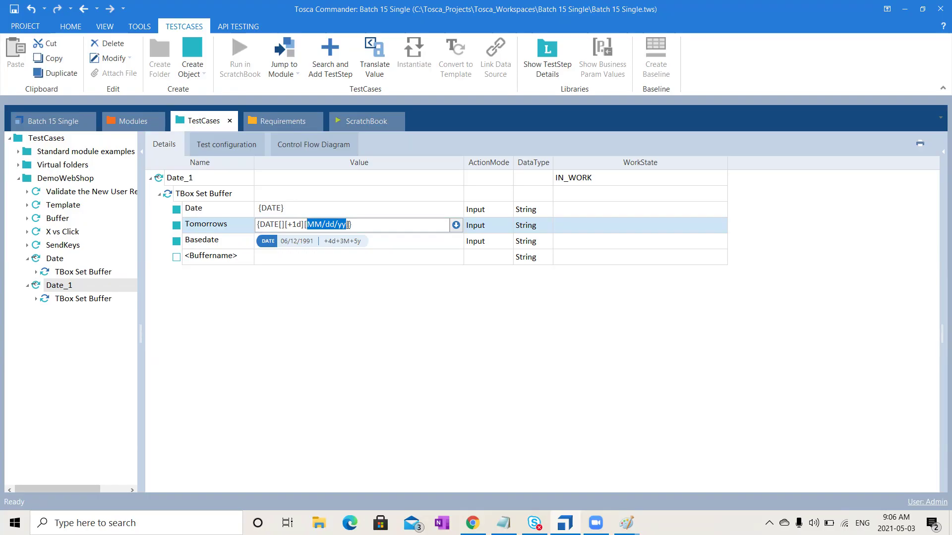
# Examine the Basedate expression in Date_1, highlighting its base date and its day, month and year offset
pyautogui.click(341, 246)
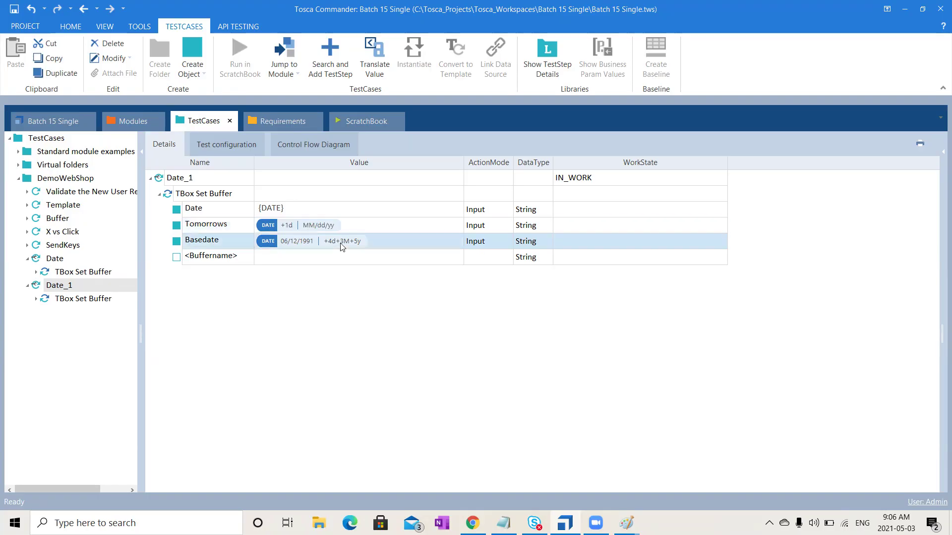
pyautogui.click(341, 246)
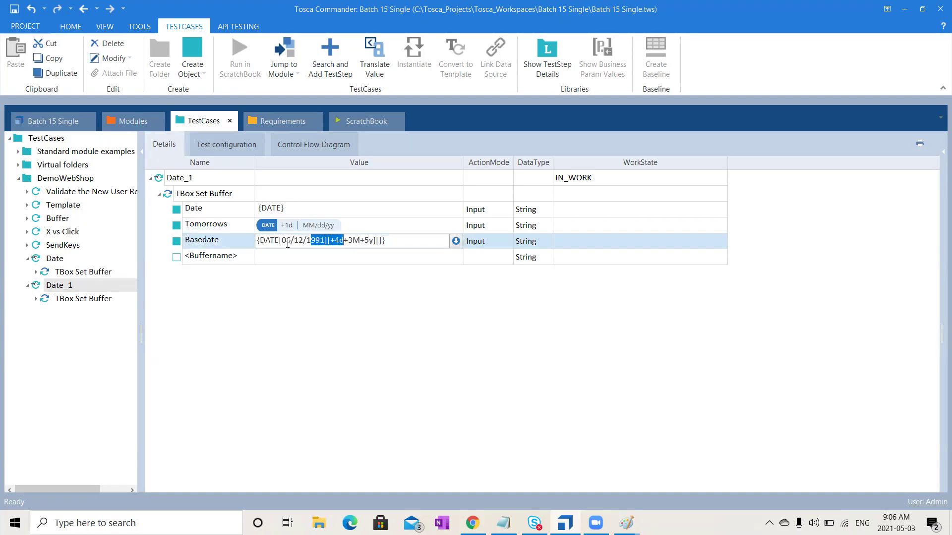
pyautogui.moveTo(282, 241); pyautogui.dragTo(324, 241)
pyautogui.moveTo(334, 241); pyautogui.dragTo(370, 242)
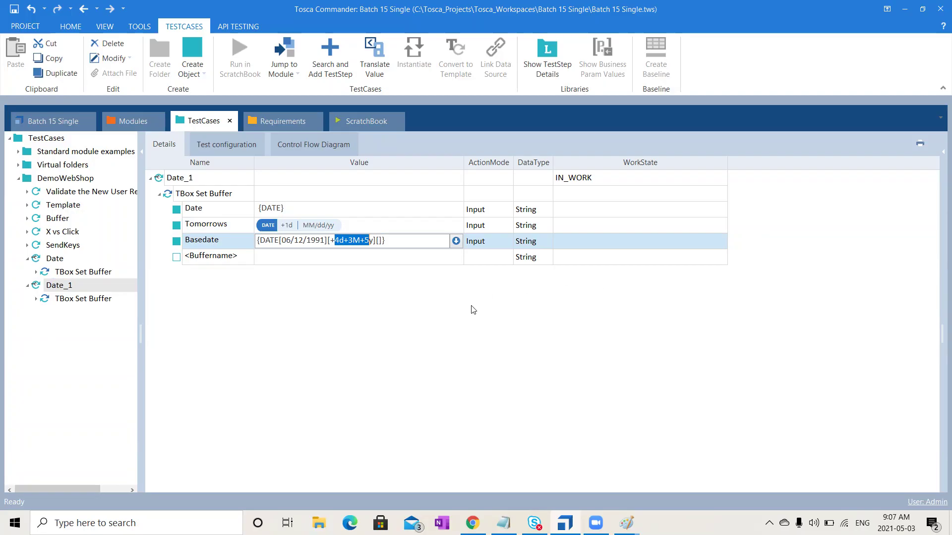
pyautogui.press('Return')
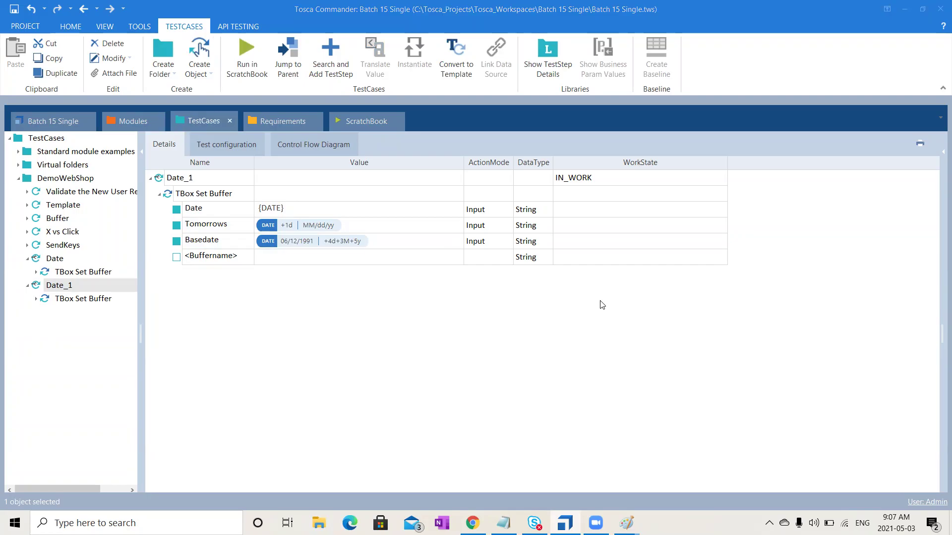
pyautogui.click(318, 370)
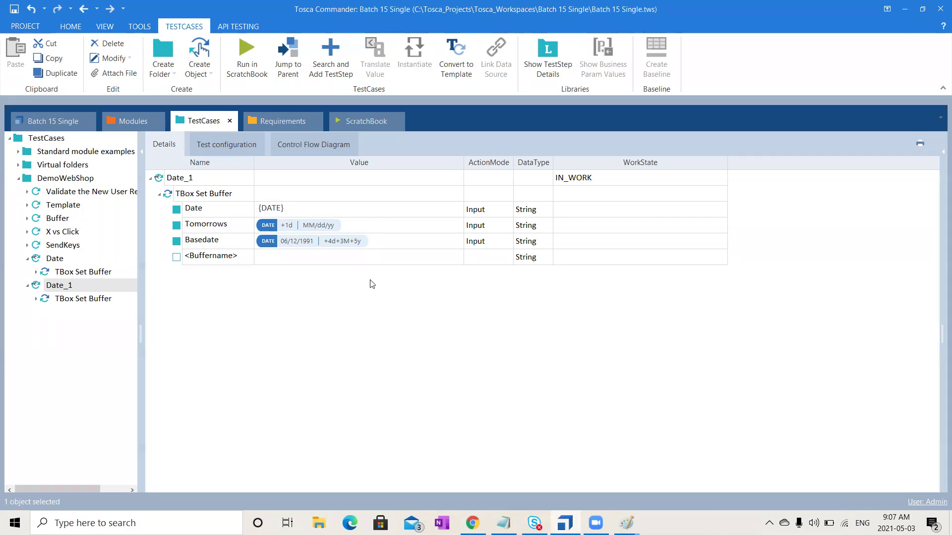
# Add a new buffer named ADATE to Date_1's TBox Set Buffer step
pyautogui.click(239, 257)
pyautogui.click(239, 258)
pyautogui.doubleClick(238, 257)
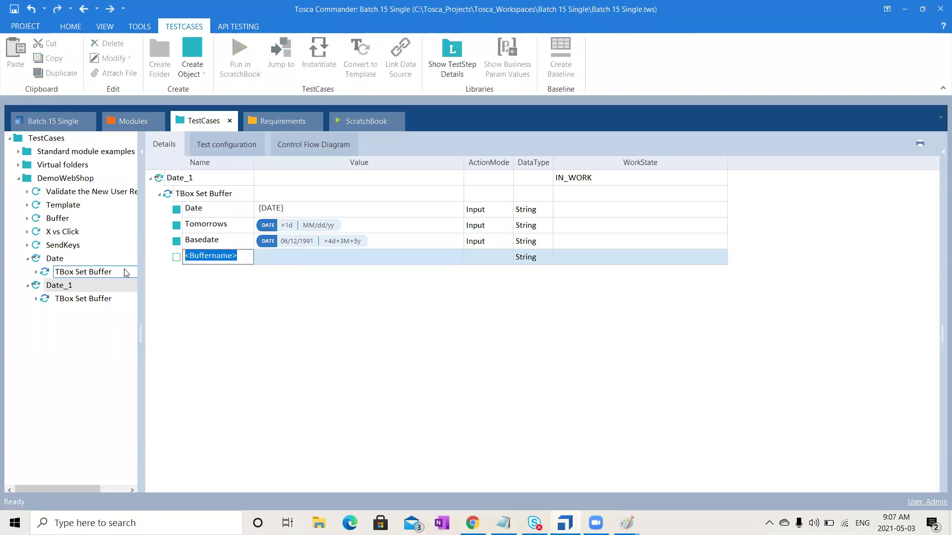
pyautogui.write('ADATE')
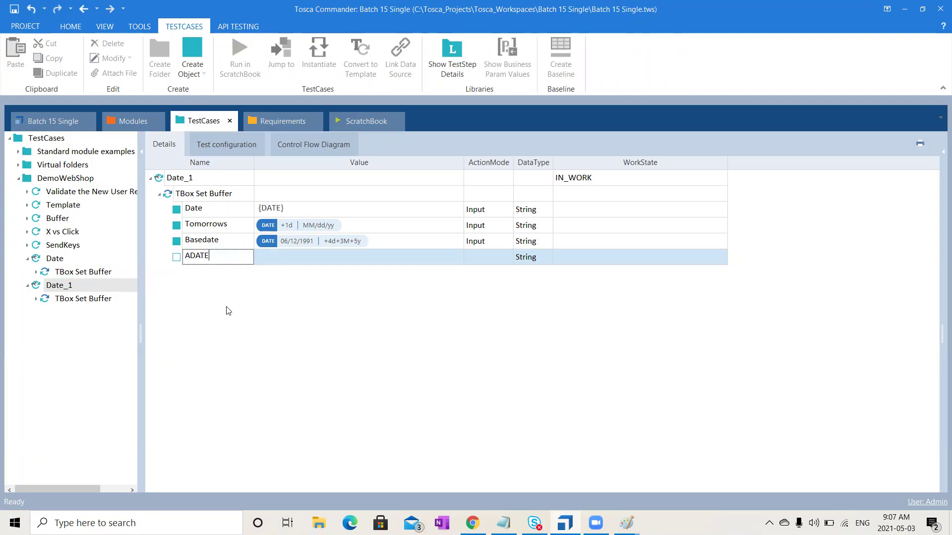
pyautogui.press('Return')
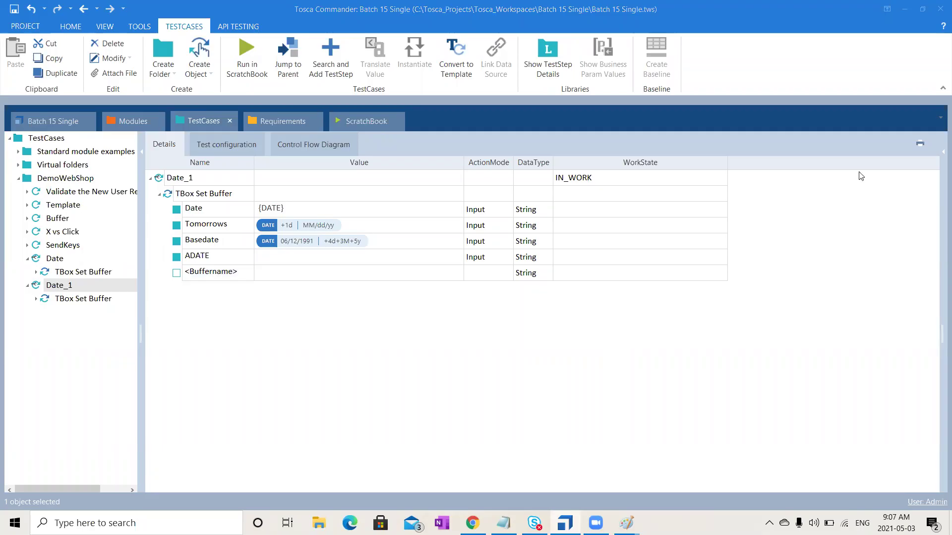
pyautogui.click(314, 262)
pyautogui.click(314, 263)
pyautogui.write('{')
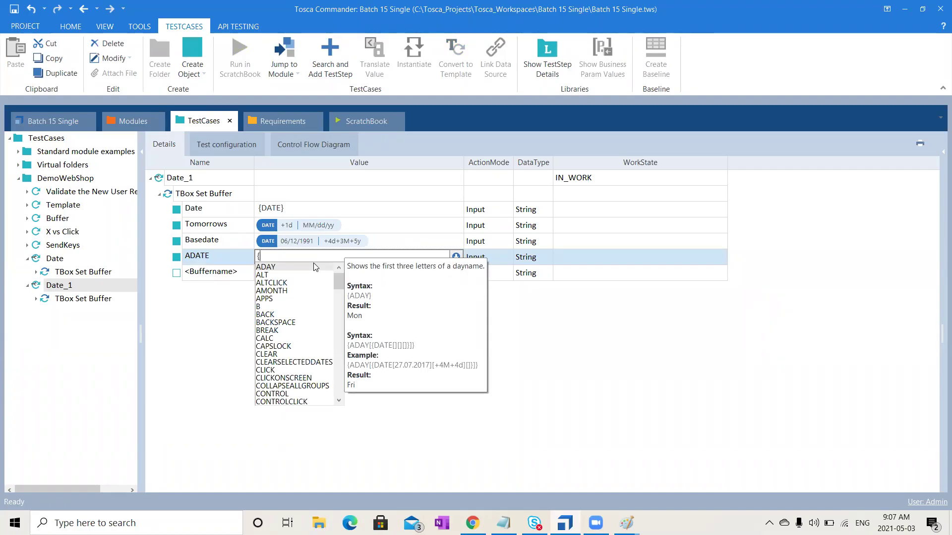
# Rename the ADATE buffer in Date_1 to ADAY
pyautogui.click(216, 243)
pyautogui.click(220, 255)
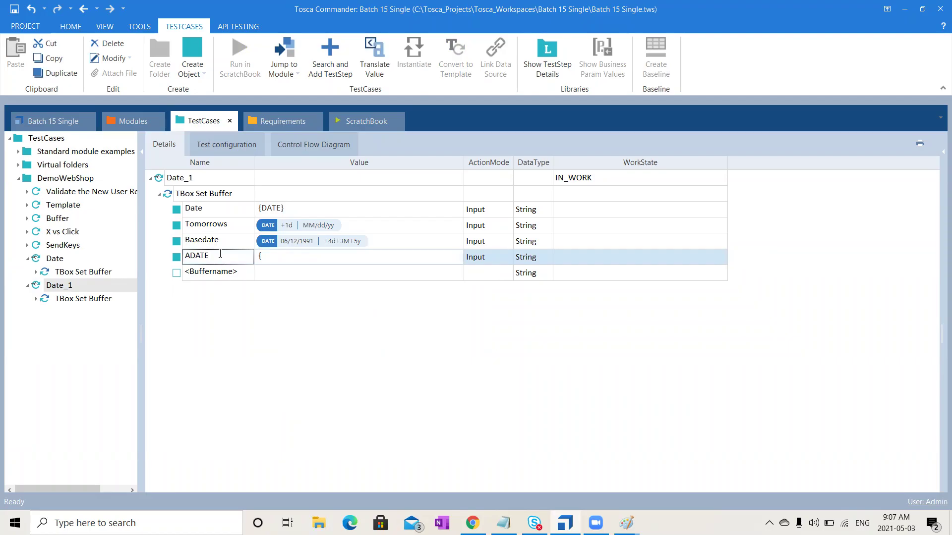
pyautogui.press('BackSpace')
pyautogui.press('BackSpace')
pyautogui.write('y')
pyautogui.press('BackSpace')
pyautogui.write('Y')
# Add another buffer named LDAY to Date_1's TBox Set Buffer step
pyautogui.click(226, 276)
pyautogui.click(225, 276)
pyautogui.hotkey('shift', 'End')
pyautogui.hotkey('ctrl', 'a')
pyautogui.write('LDAY')
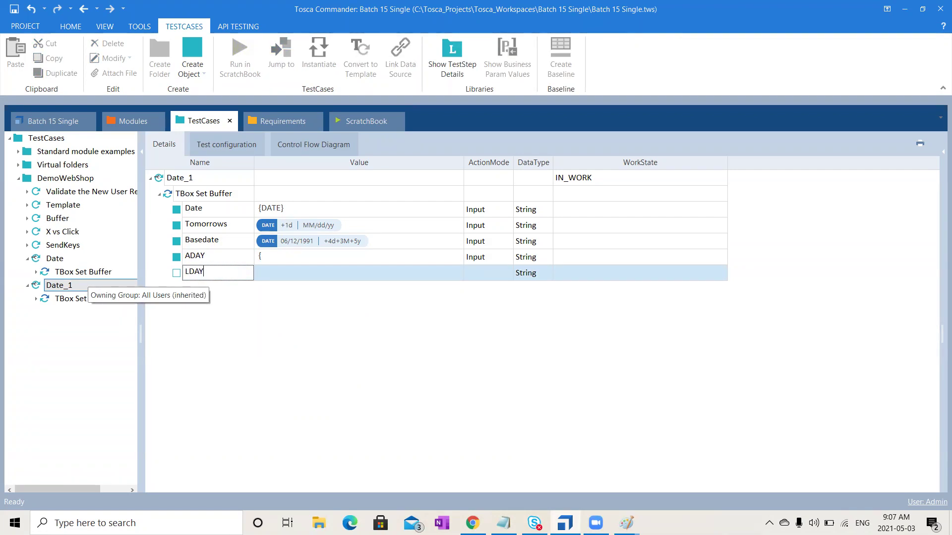
pyautogui.press('Return')
# Set the value of the ADAY buffer to {ADAY}
pyautogui.click(280, 257)
pyautogui.click(280, 255)
pyautogui.press('BackSpace')
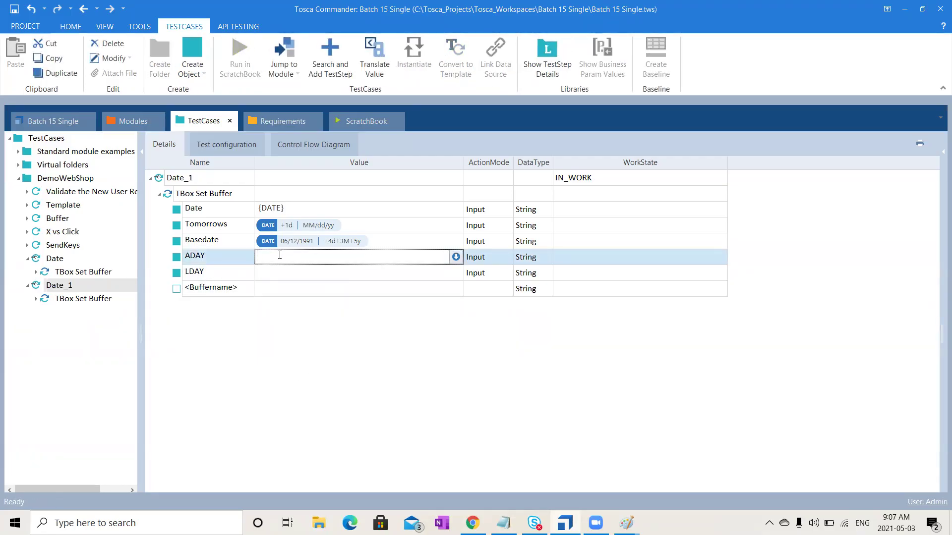
pyautogui.write('{')
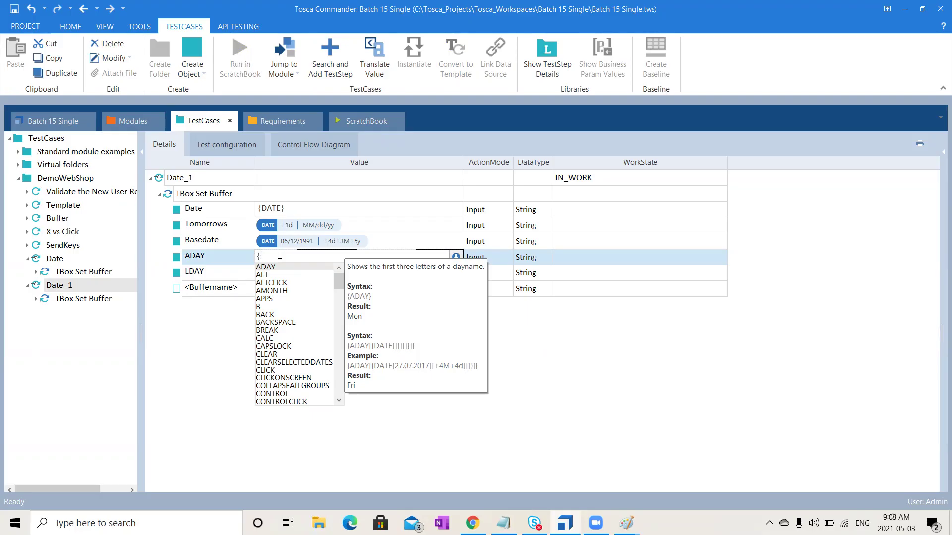
pyautogui.press('Return')
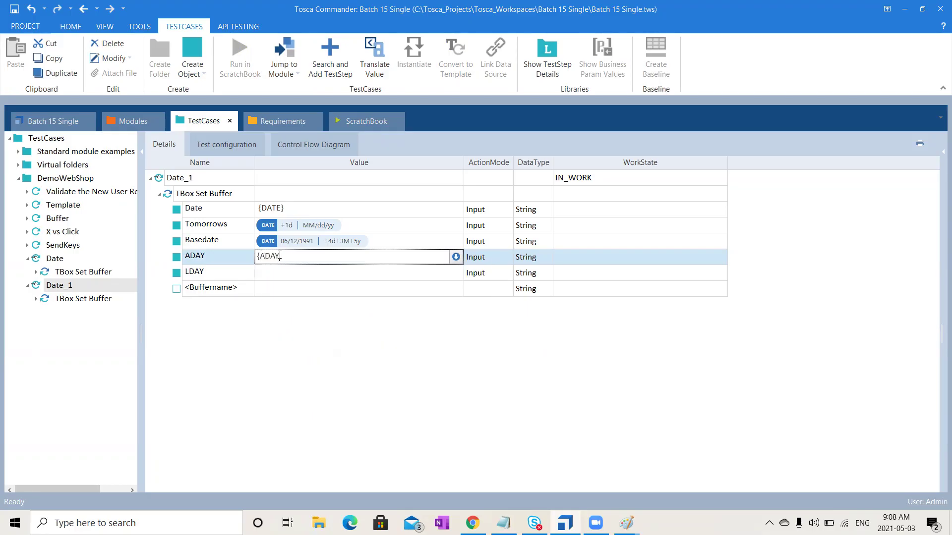
pyautogui.write('}')
# Begin the LDAY buffer's value with {LD and compare the syntax help of the suggested LDATE and LDAY expressions
pyautogui.click(279, 282)
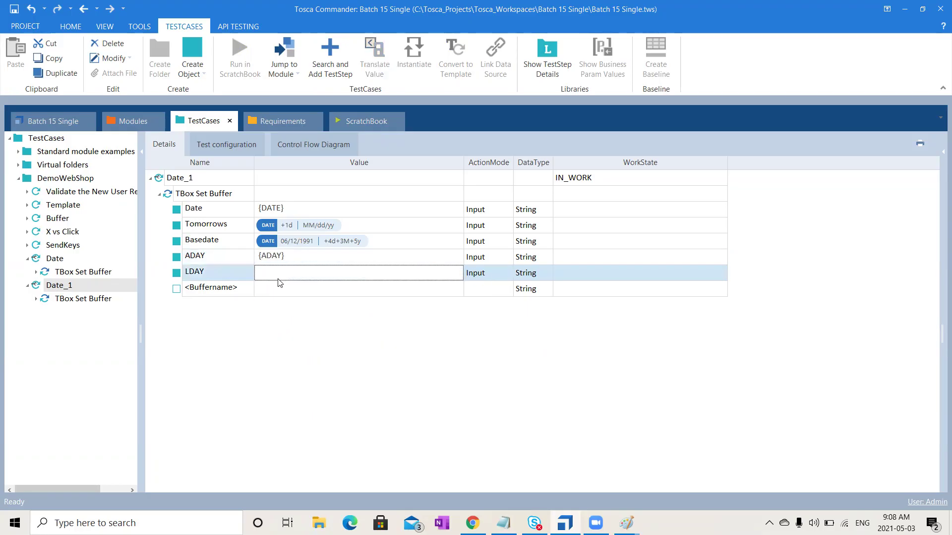
pyautogui.click(279, 278)
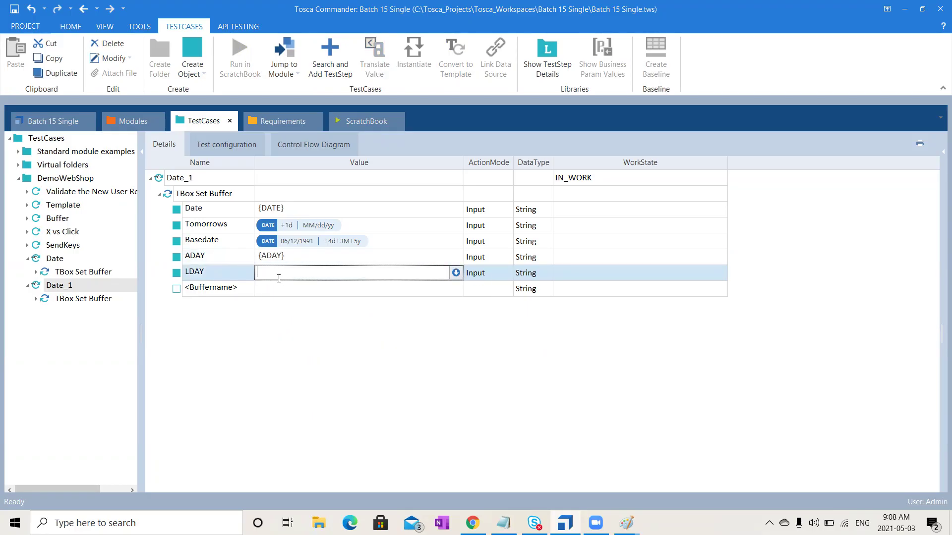
pyautogui.write('{LD')
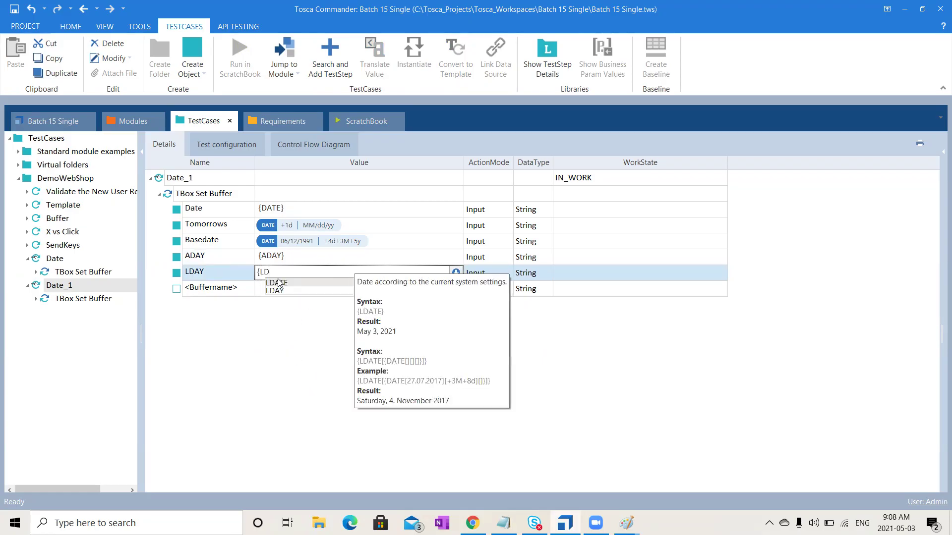
pyautogui.press('Down')
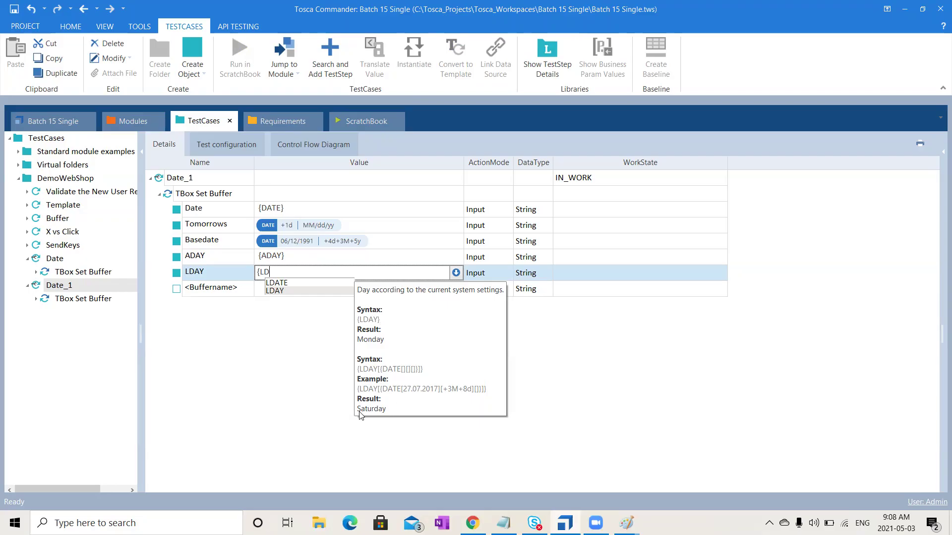
pyautogui.press('Up')
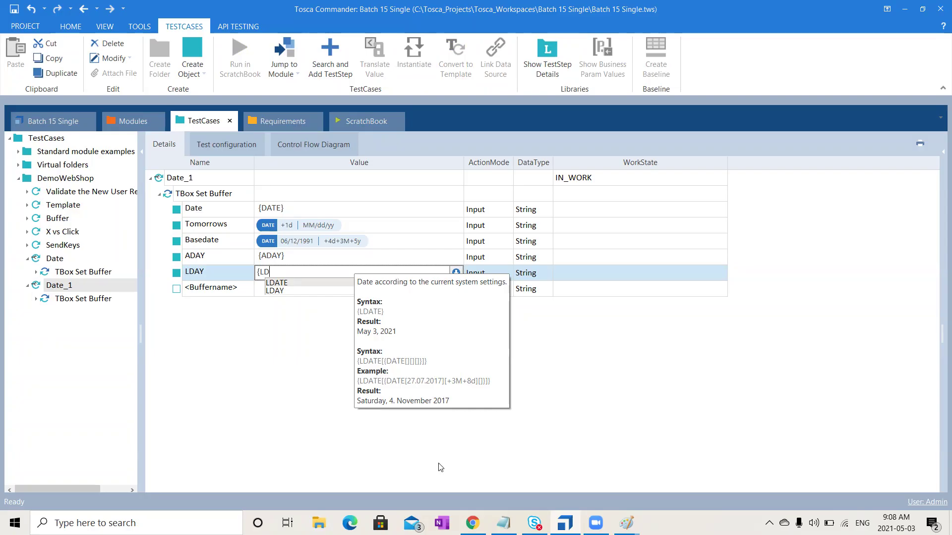
# Switch to the Tosca manual in Chrome and examine the current date and time expressions, from {DATE} and {TIME} to {HYEARFIRST}
pyautogui.hotkey('alt', 'Tab')
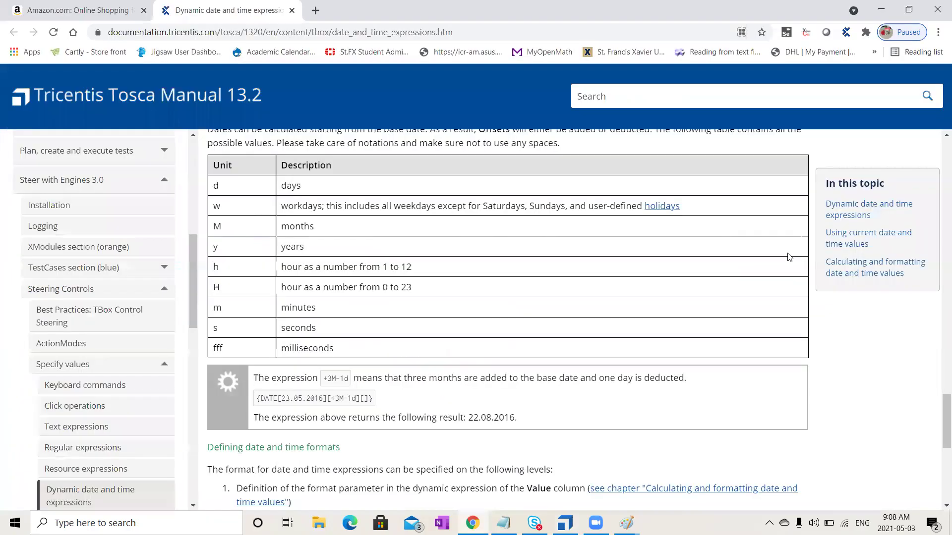
pyautogui.moveTo(938, 436); pyautogui.dragTo(938, 250)
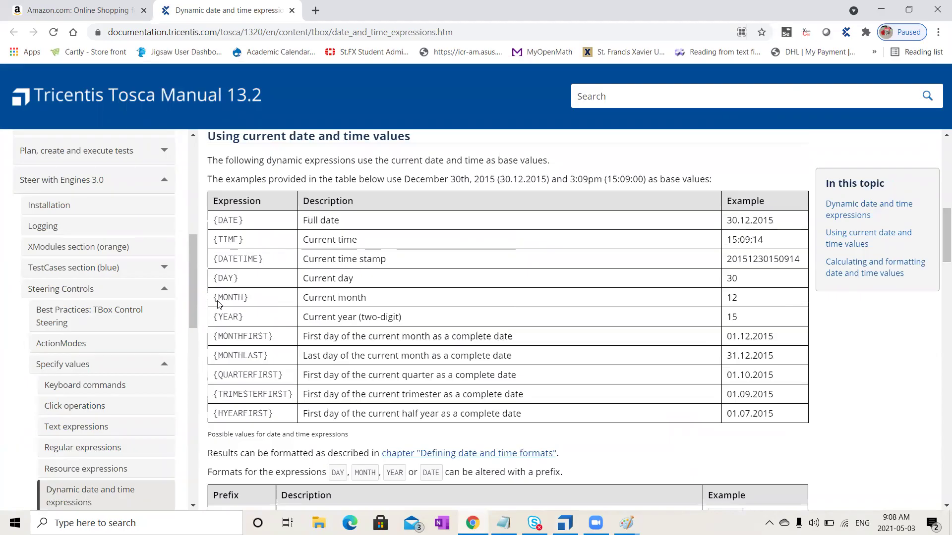
pyautogui.moveTo(214, 220); pyautogui.dragTo(354, 225)
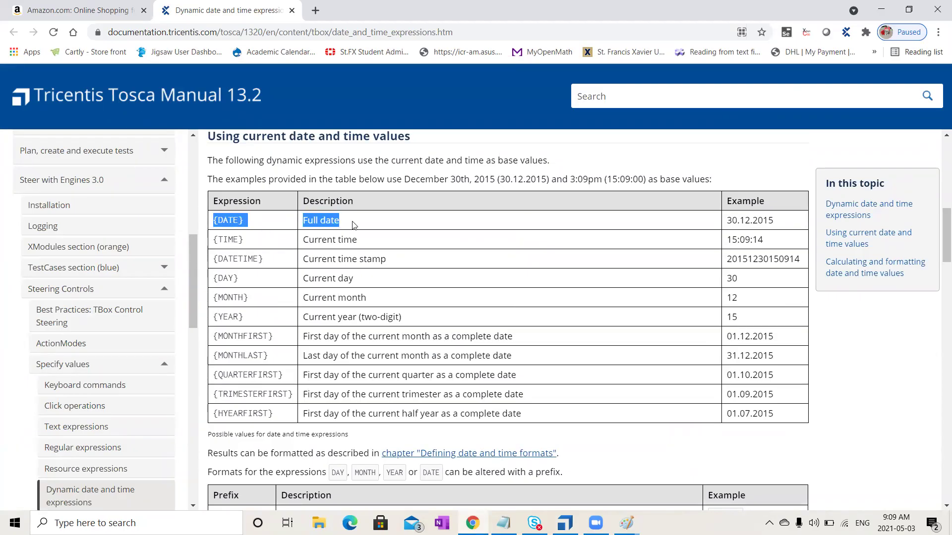
pyautogui.moveTo(215, 240); pyautogui.dragTo(382, 251)
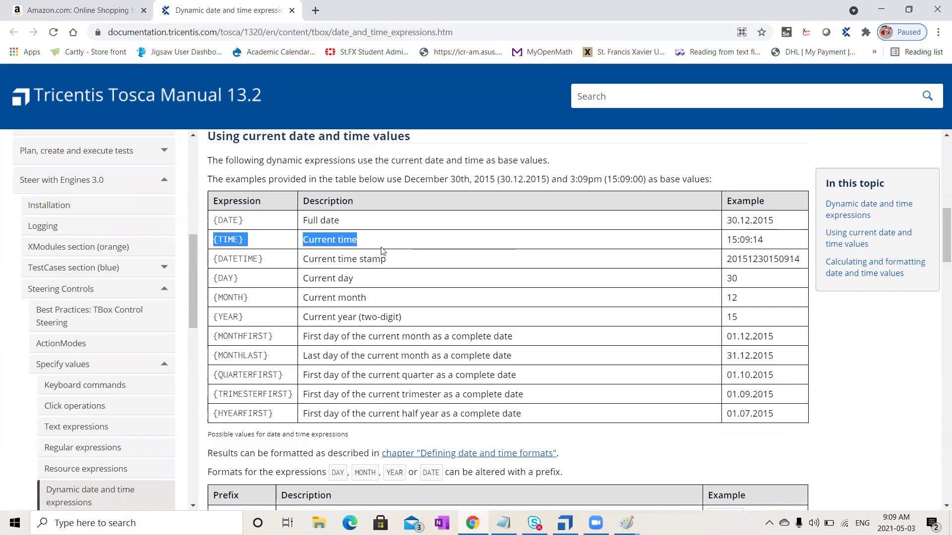
pyautogui.moveTo(214, 259); pyautogui.dragTo(382, 262)
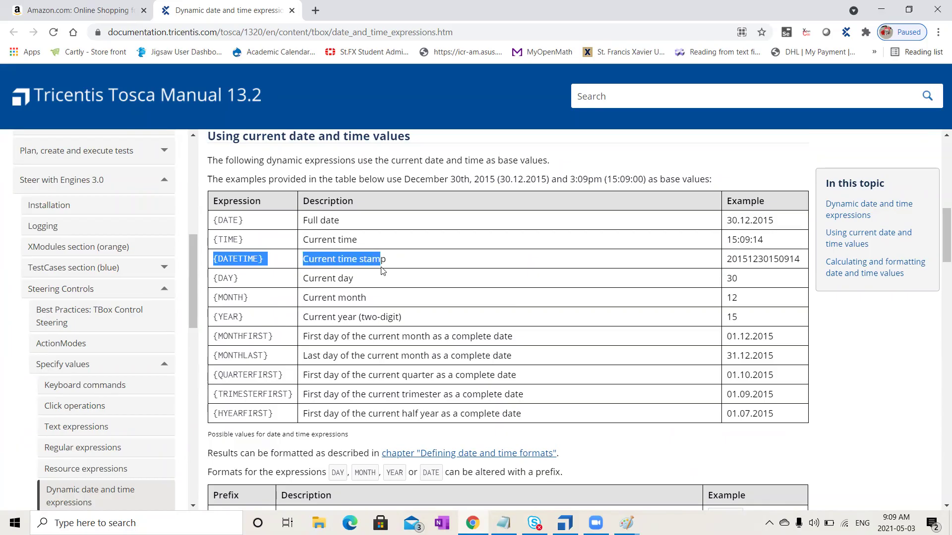
pyautogui.click(231, 281)
pyautogui.moveTo(218, 281); pyautogui.dragTo(356, 285)
pyautogui.moveTo(215, 301); pyautogui.dragTo(411, 317)
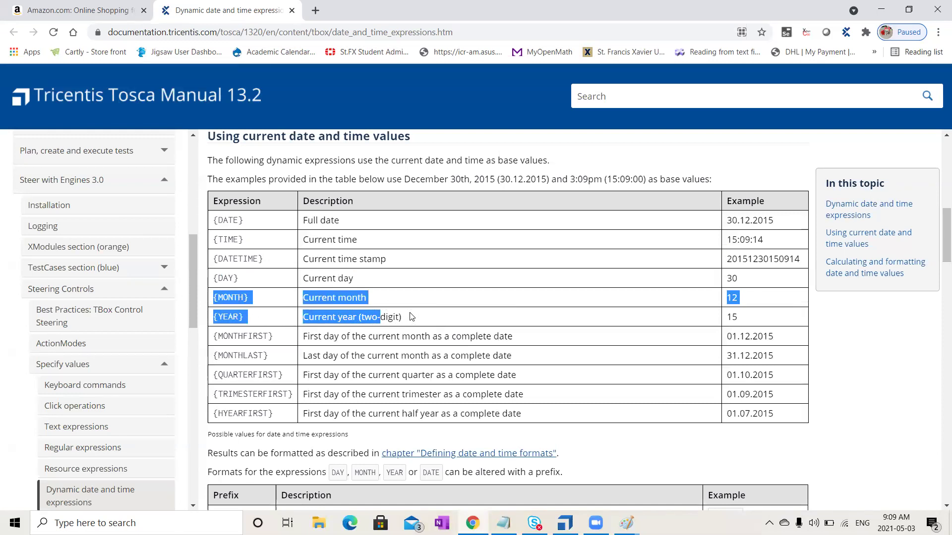
pyautogui.click(411, 317)
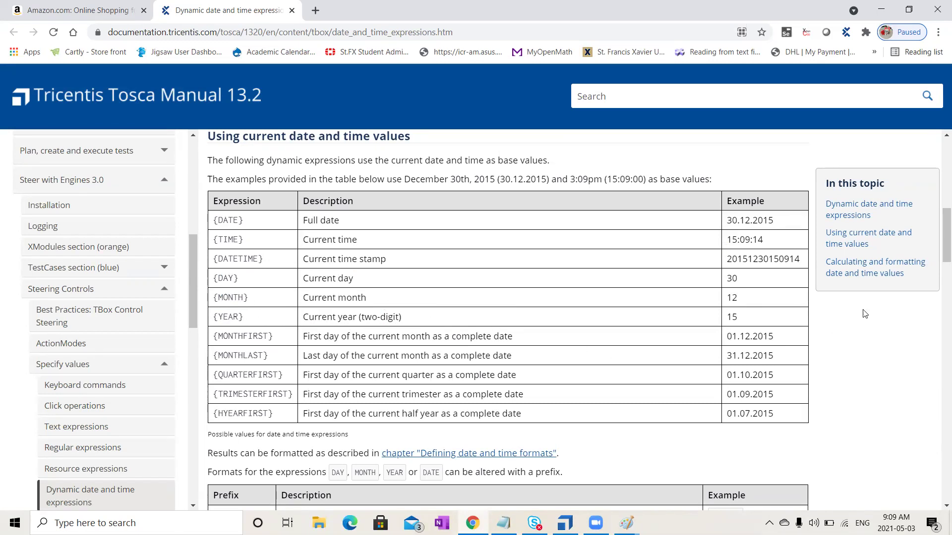
pyautogui.moveTo(938, 248); pyautogui.dragTo(938, 266)
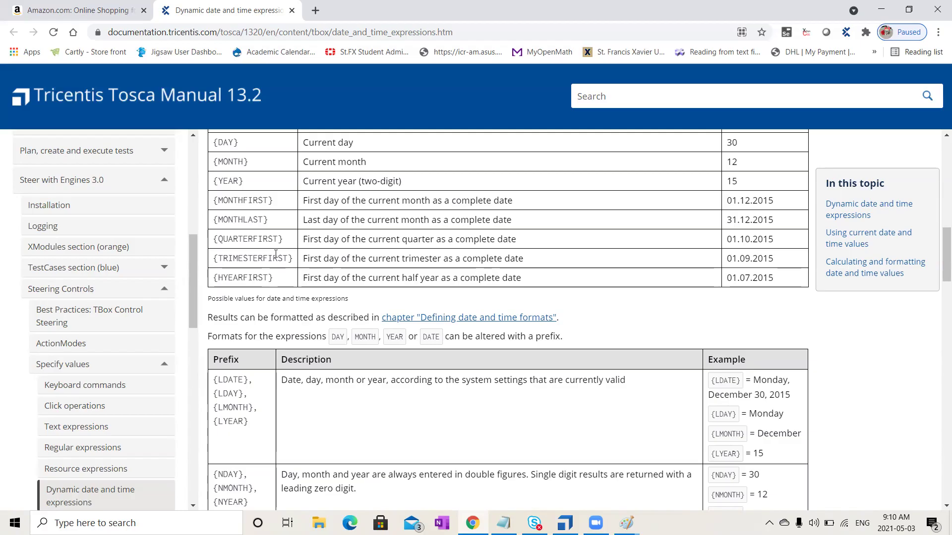
pyautogui.moveTo(218, 278); pyautogui.dragTo(373, 276)
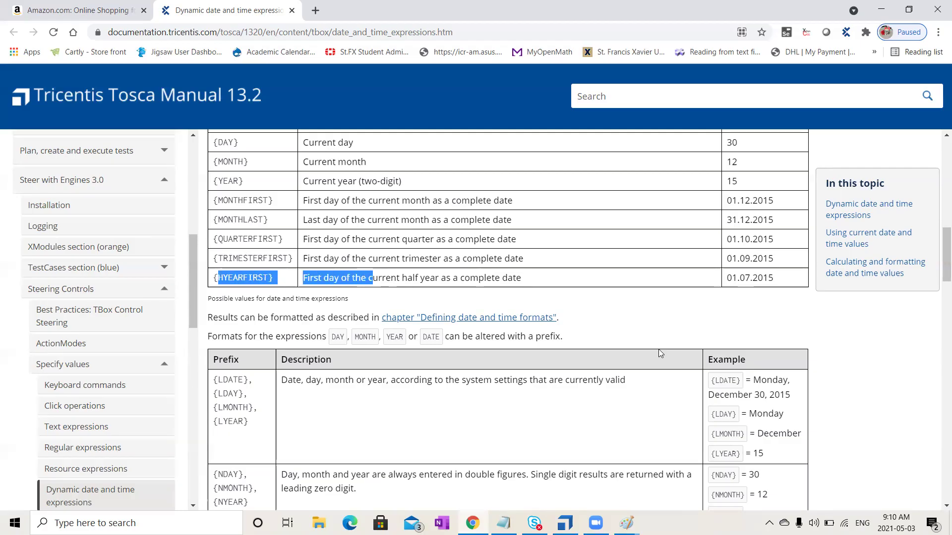
# Examine the manual's prefix table, highlighting the examples and entries for the L, N and A forms of day, month and year
pyautogui.moveTo(938, 274); pyautogui.dragTo(938, 299)
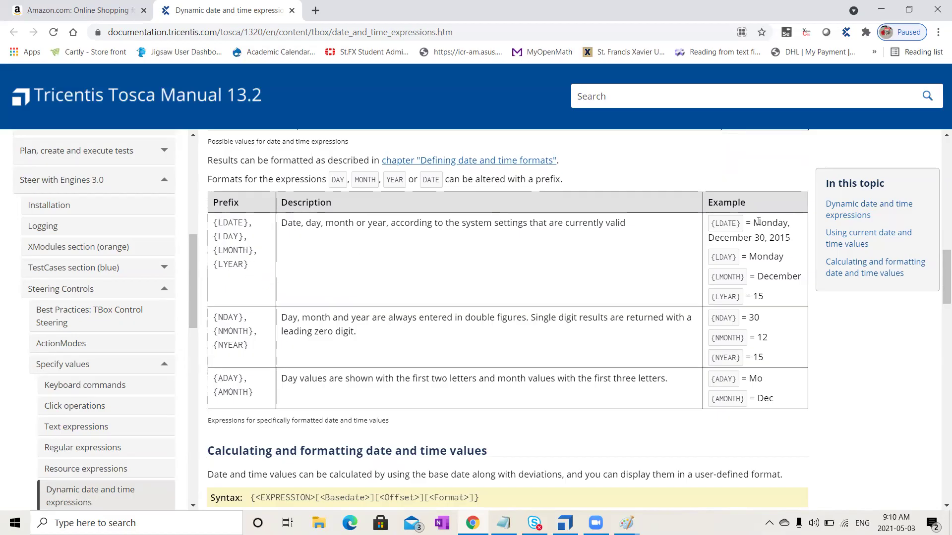
pyautogui.moveTo(754, 222); pyautogui.dragTo(753, 295)
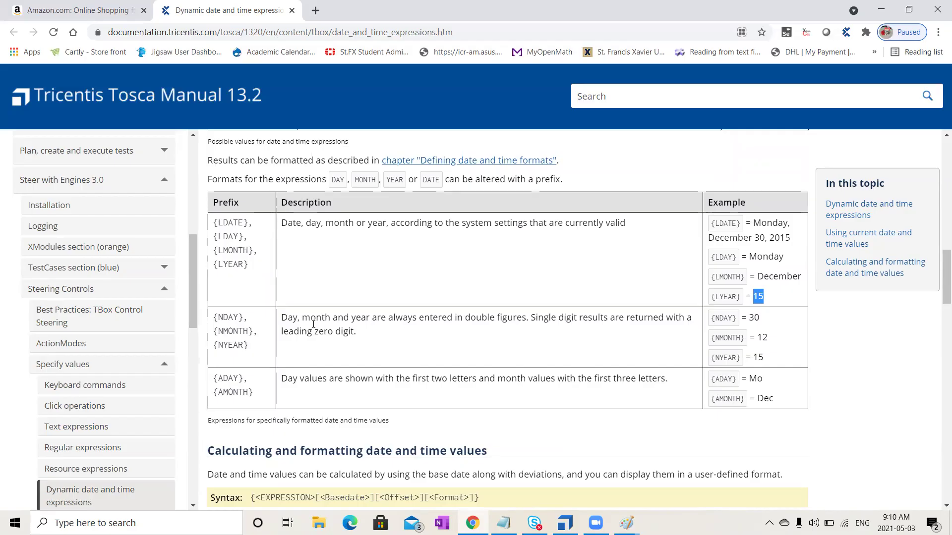
pyautogui.moveTo(213, 328); pyautogui.dragTo(283, 319)
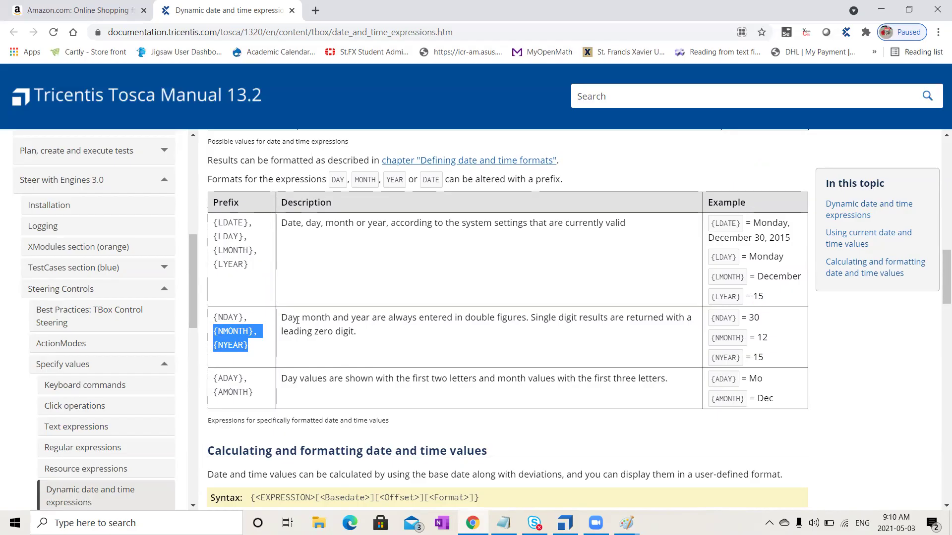
pyautogui.moveTo(714, 318); pyautogui.dragTo(758, 355)
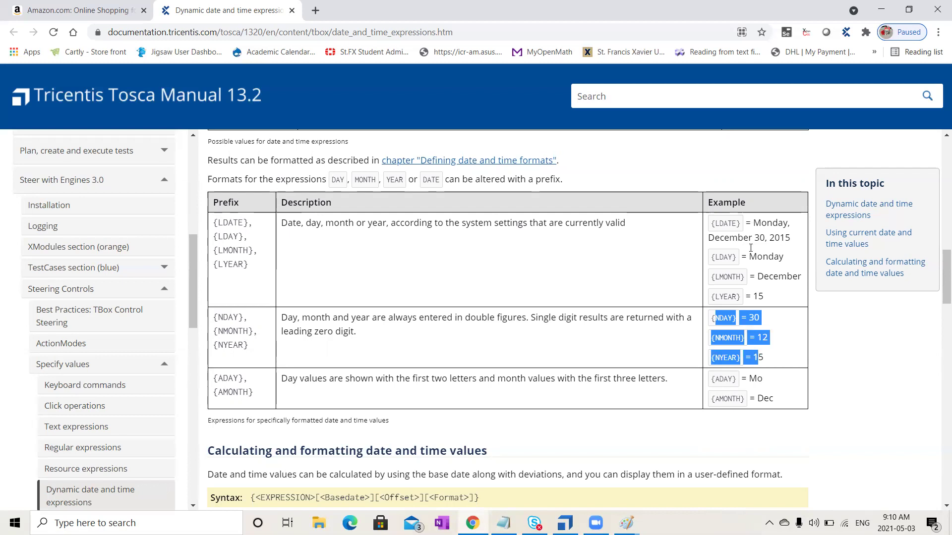
pyautogui.moveTo(723, 238); pyautogui.dragTo(733, 296)
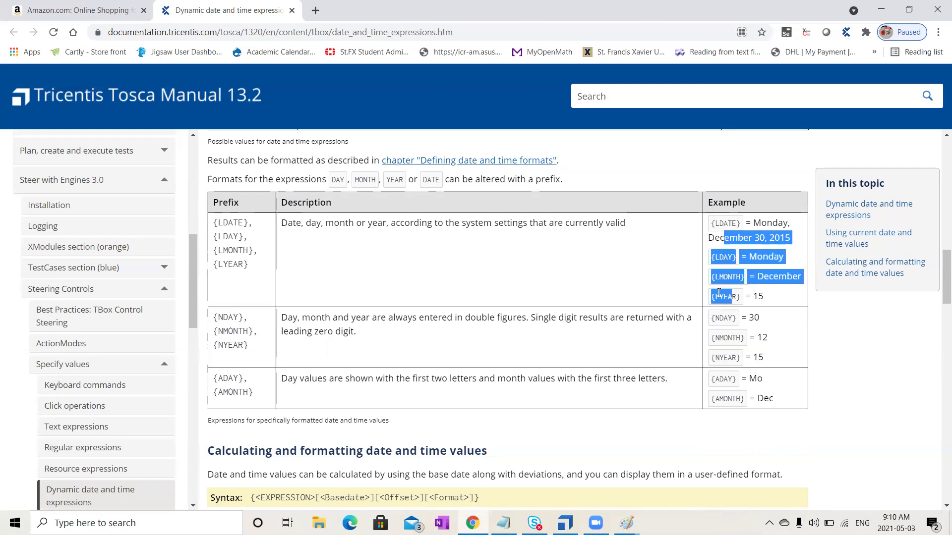
pyautogui.moveTo(222, 378); pyautogui.dragTo(243, 393)
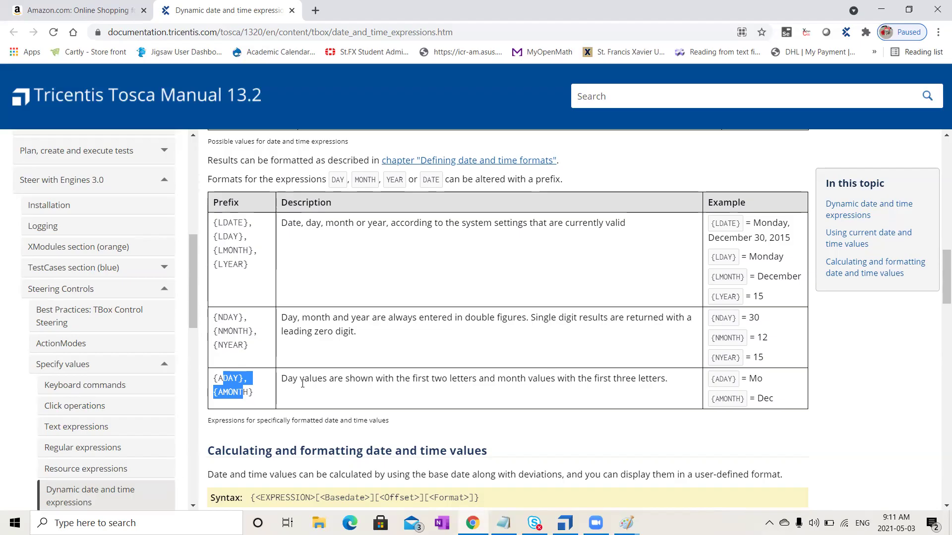
# Examine the Basedate, Offset and Format parameters and the table of offset units in the manual, and return to Tosca Commander
pyautogui.moveTo(938, 294); pyautogui.dragTo(939, 345)
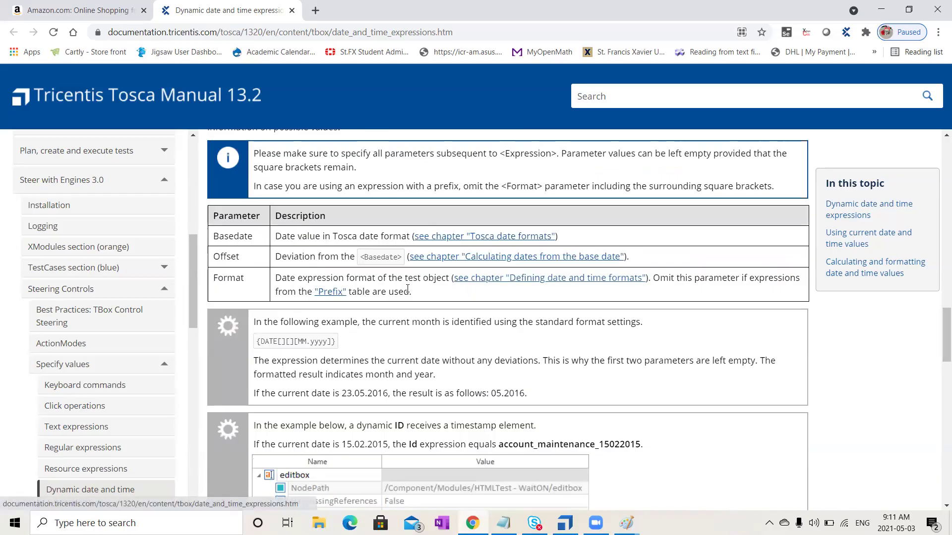
pyautogui.moveTo(411, 292); pyautogui.dragTo(215, 242)
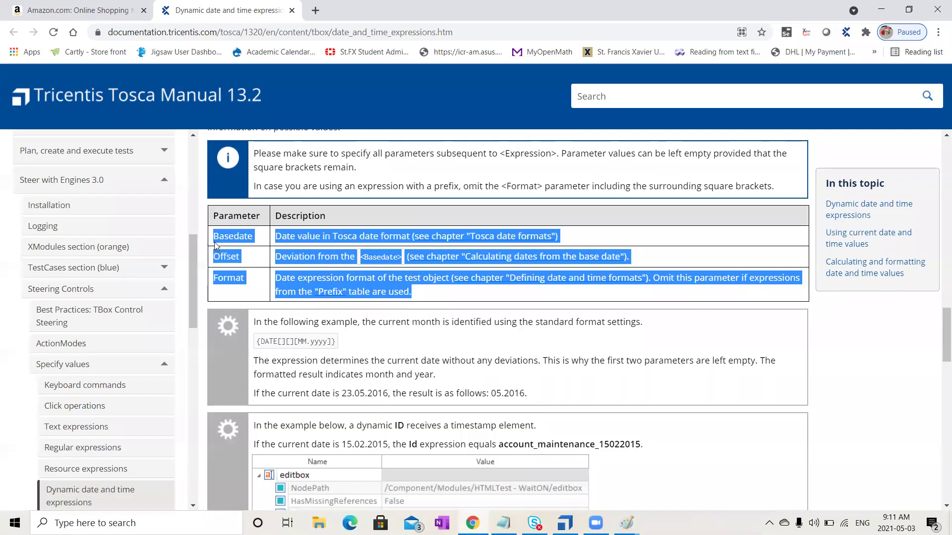
pyautogui.moveTo(938, 343); pyautogui.dragTo(939, 417)
pyautogui.moveTo(340, 362); pyautogui.dragTo(281, 210)
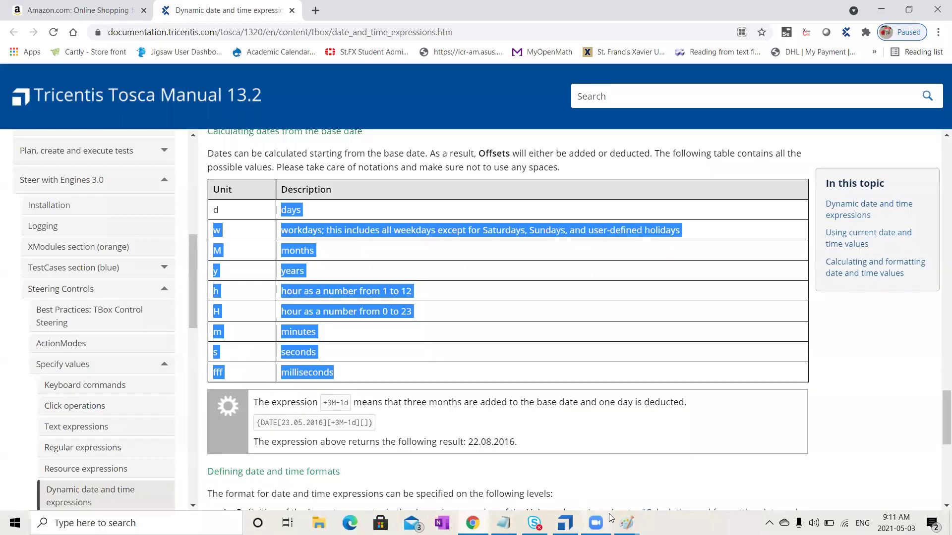
pyautogui.click(565, 523)
pyautogui.click(565, 523)
pyautogui.scroll(-2, 938, 422)
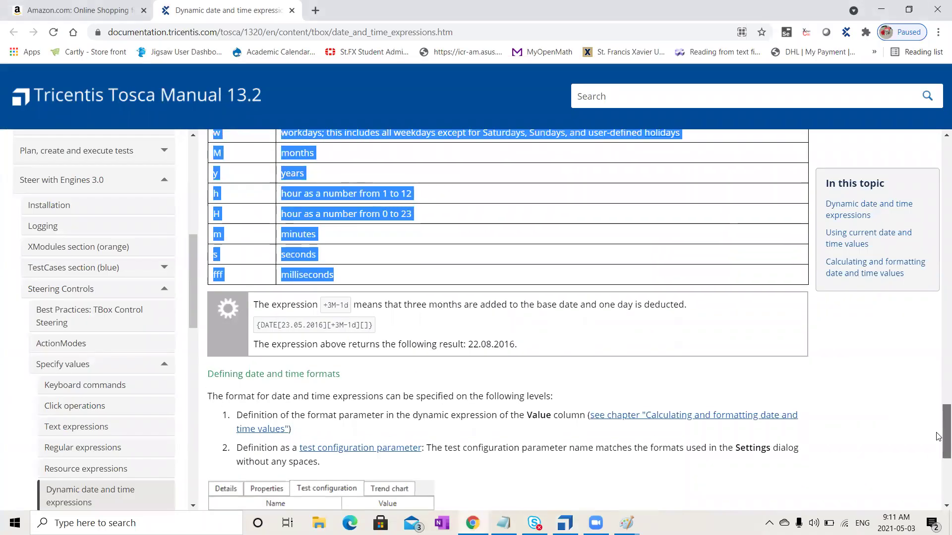
pyautogui.moveTo(938, 437)
pyautogui.mouseDown()
pyautogui.moveTo(938, 446)
pyautogui.moveTo(936, 438)
pyautogui.mouseUp()
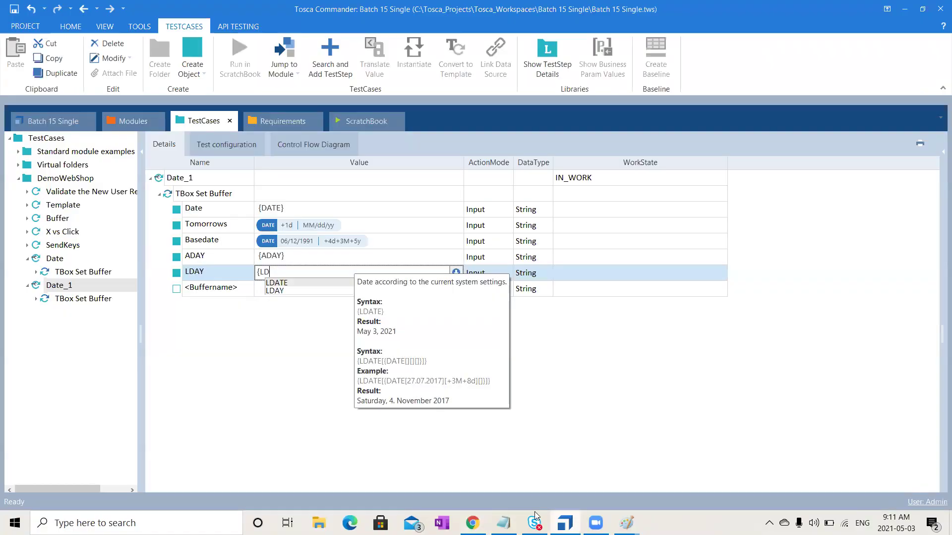
# Rename the LDAY buffer in Date_1 to TIME
pyautogui.click(200, 320)
pyautogui.click(292, 273)
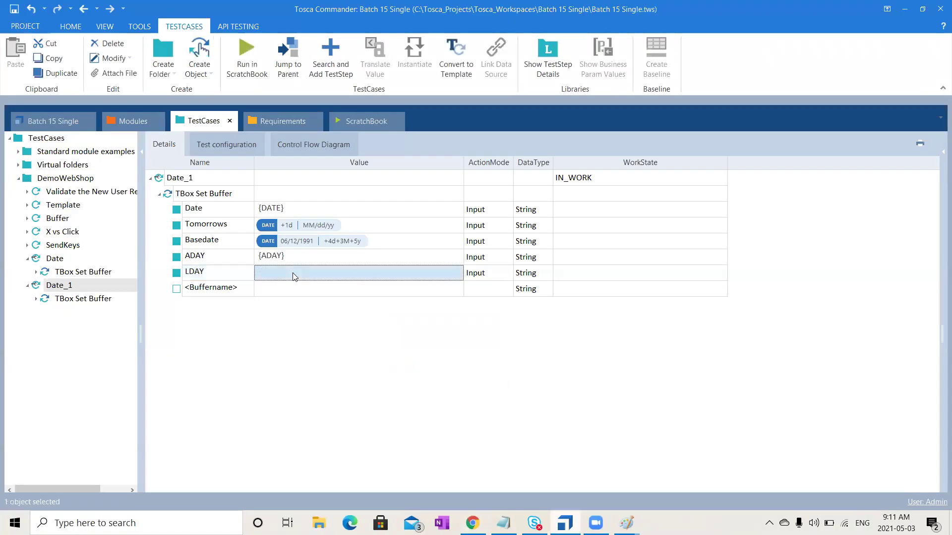
pyautogui.click(243, 275)
pyautogui.click(242, 275)
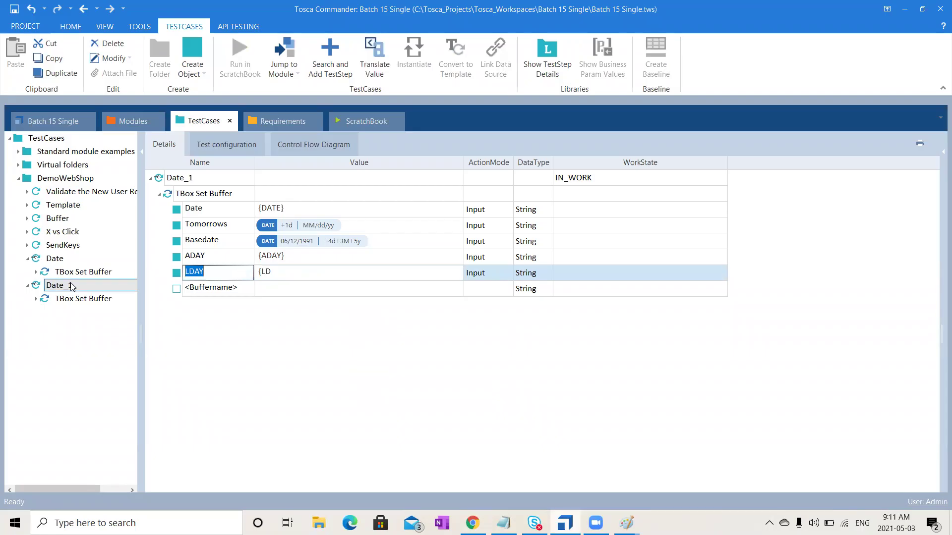
pyautogui.write('TIME')
pyautogui.press('Return')
# Set the value of the TIME buffer in Date_1 to {TIME}
pyautogui.click(296, 272)
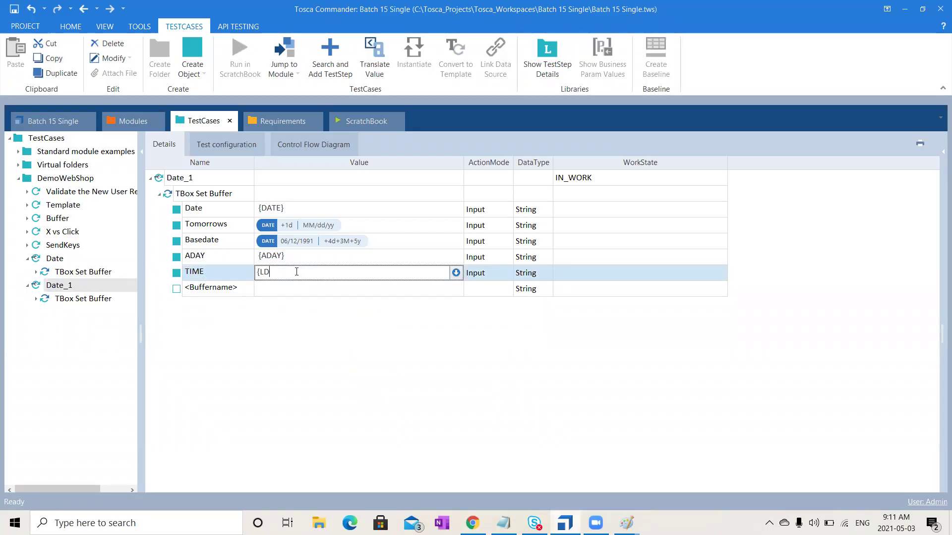
pyautogui.press('BackSpace')
pyautogui.press('BackSpace')
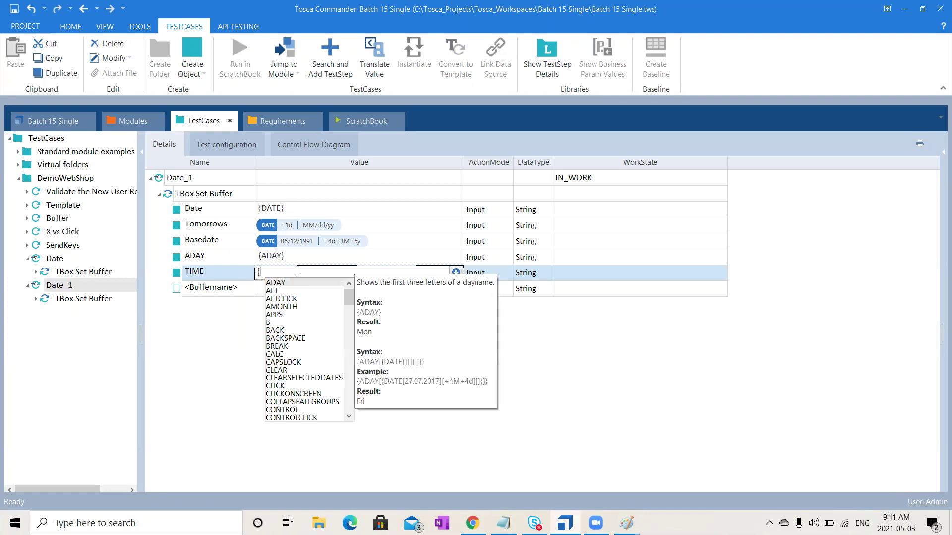
pyautogui.write('TI')
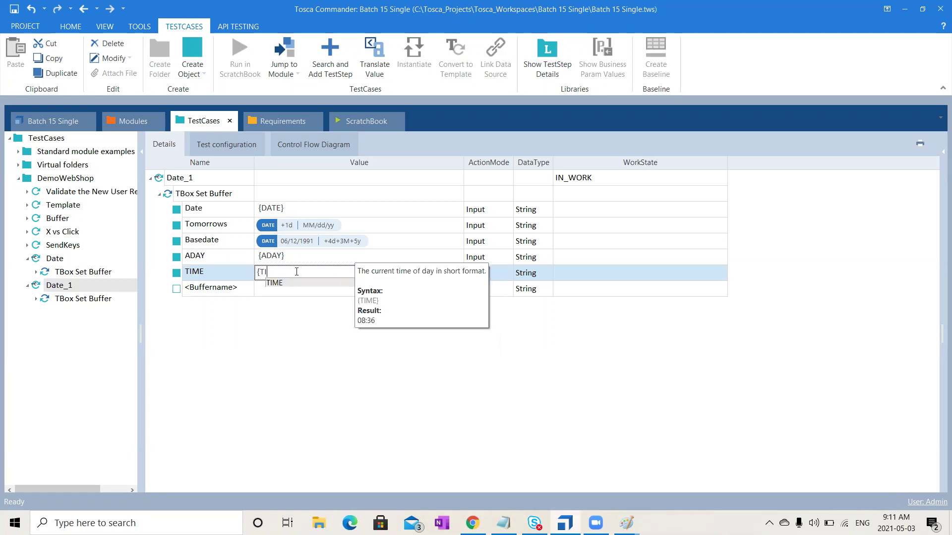
pyautogui.press('Return')
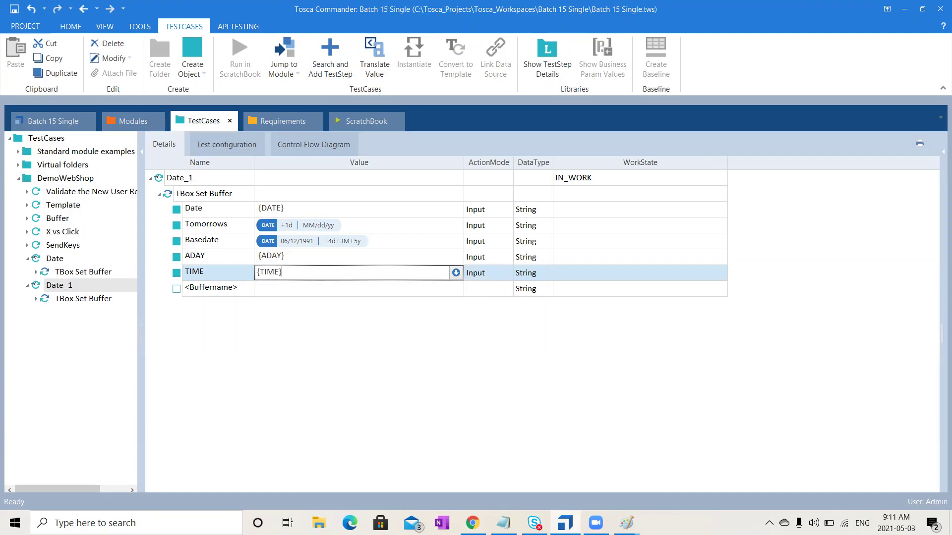
# Try to run Date_1's TBox Set Buffer step in ScratchBook, and return to the test cases
pyautogui.click(215, 193)
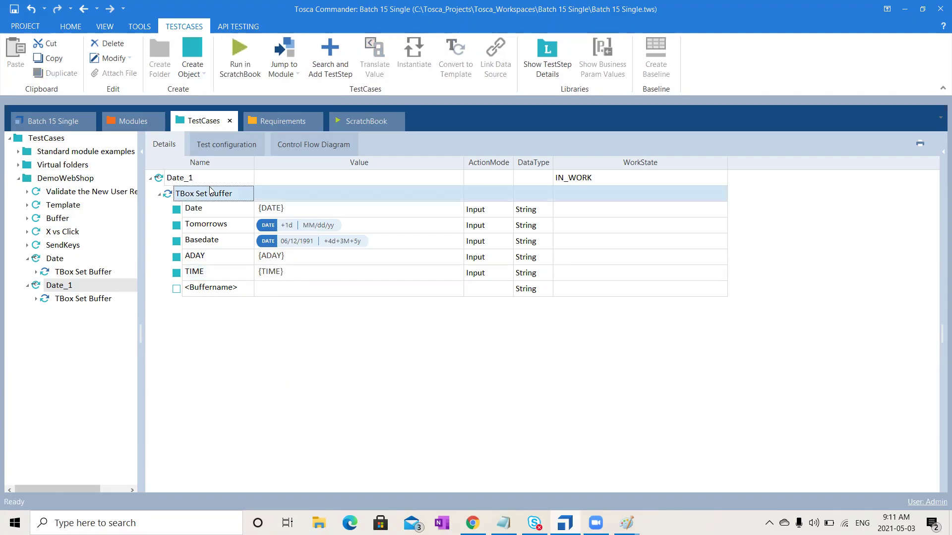
pyautogui.click(246, 62)
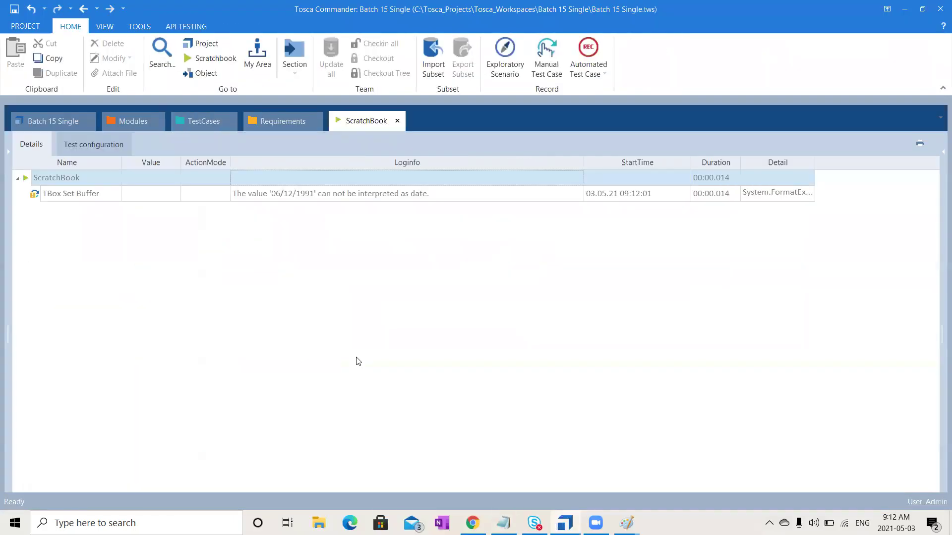
pyautogui.click(201, 121)
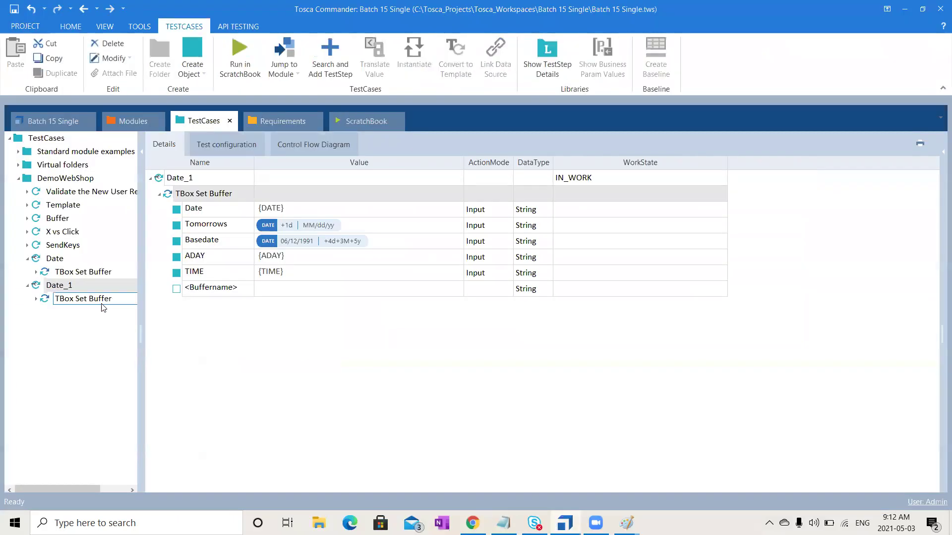
# Copy the ADAY and TIME buffers from Date_1 into the Date test case's TBox Set Buffer, and delete the Date_1 test case
pyautogui.click(182, 279)
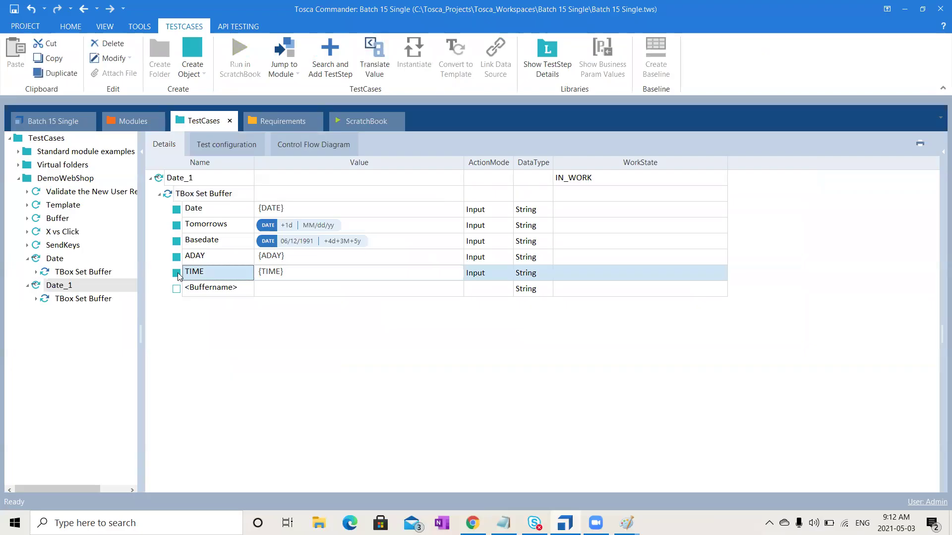
pyautogui.hotkey('ctrl', 'c')
pyautogui.click(192, 262)
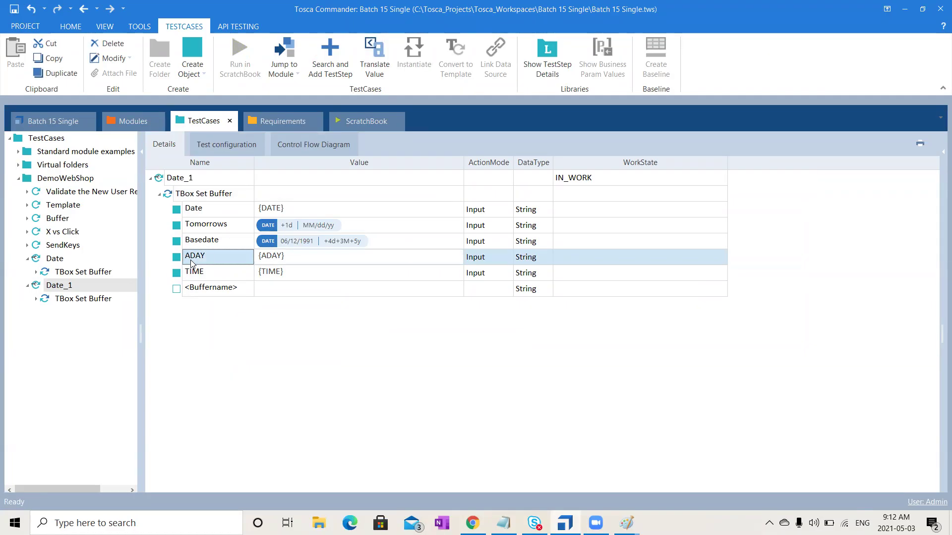
pyautogui.hotkey('shift', 'Down')
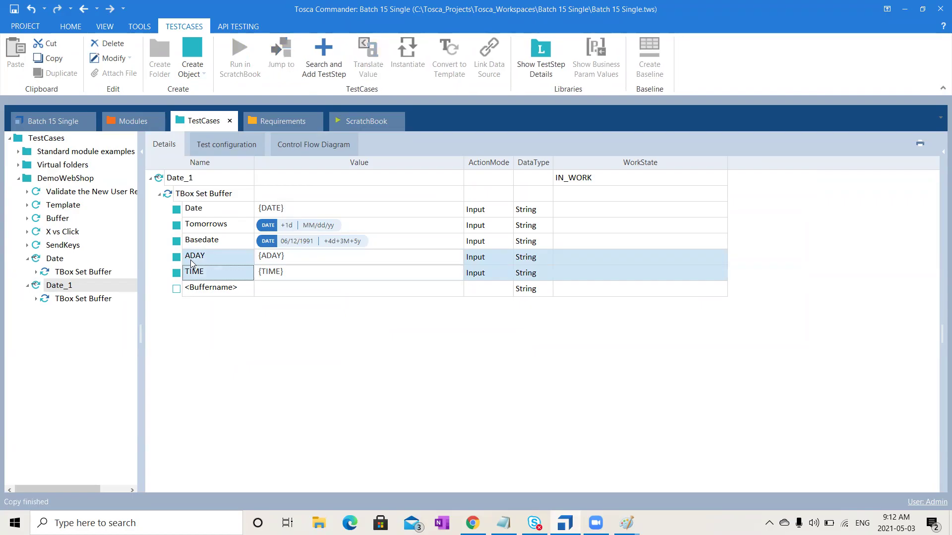
pyautogui.click(105, 271)
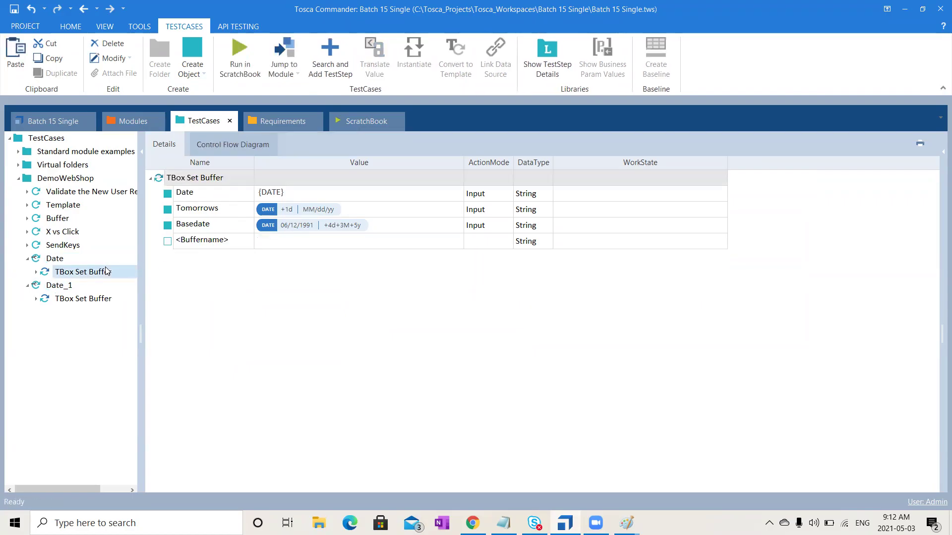
pyautogui.rightClick(224, 180)
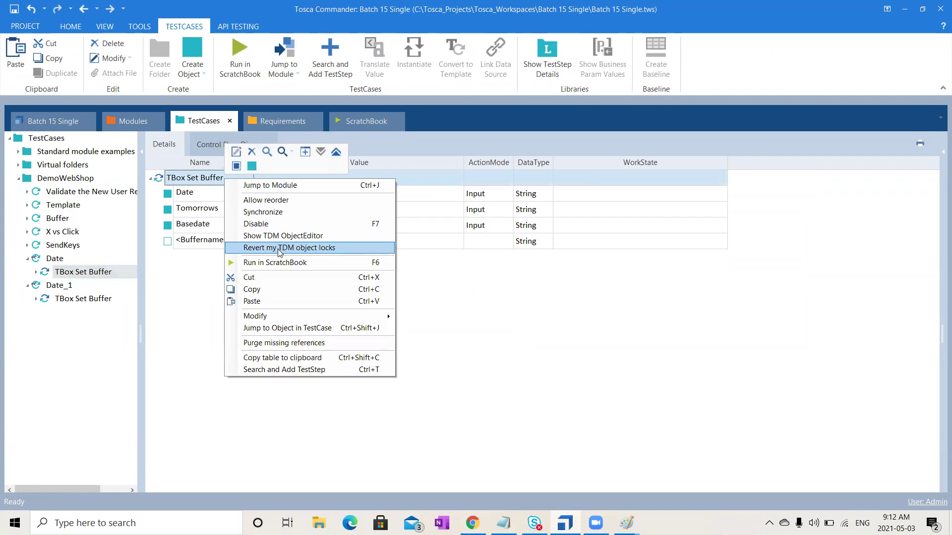
pyautogui.click(284, 303)
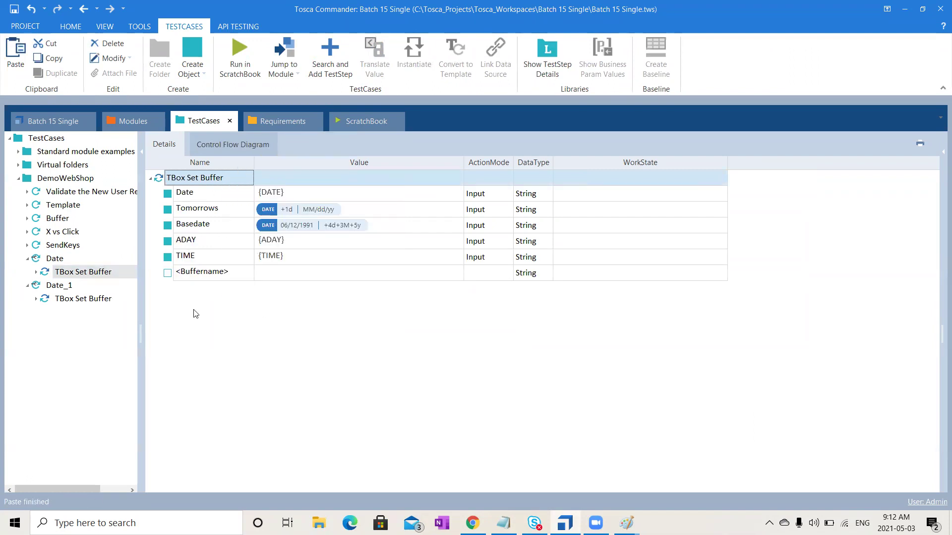
pyautogui.click(68, 285)
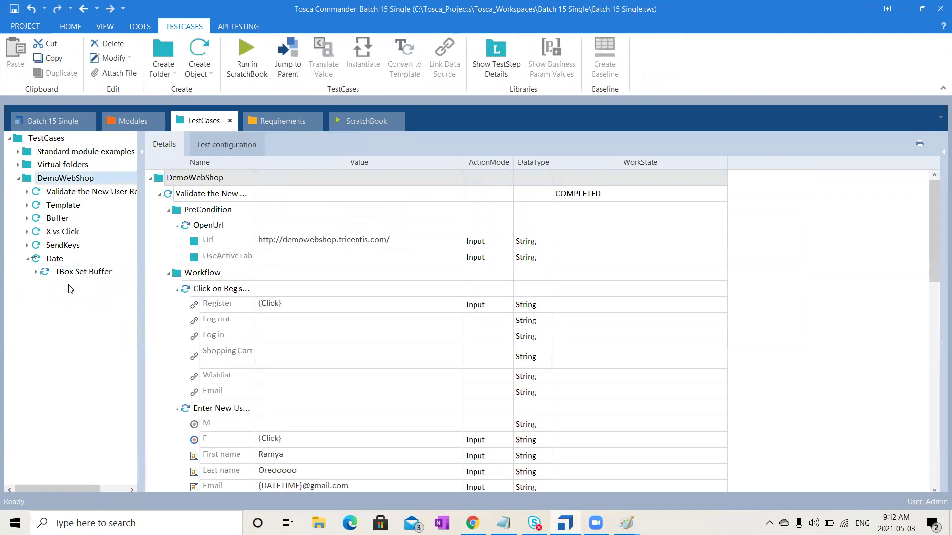
# Run the Date test case in ScratchBook and expand the TBox Set Buffer result to check each buffer's log entry
pyautogui.click(53, 258)
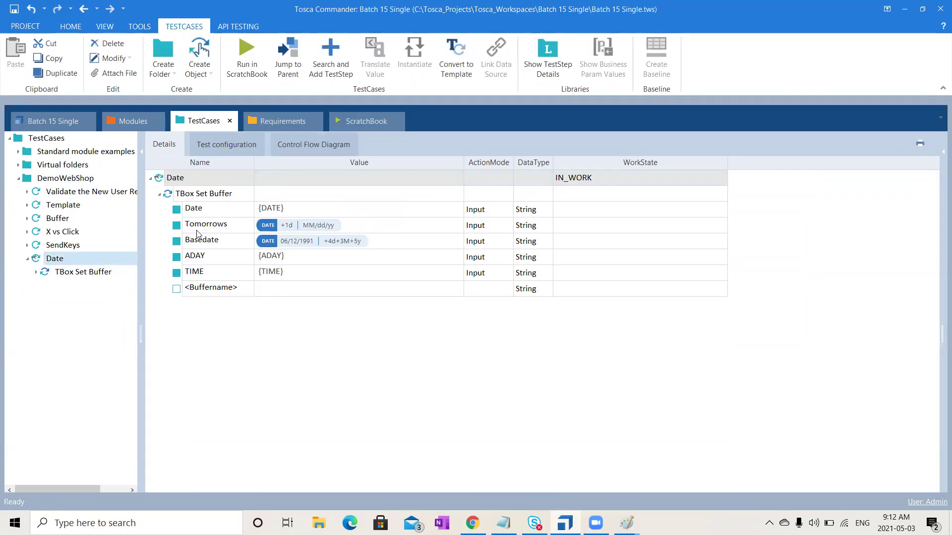
pyautogui.click(248, 47)
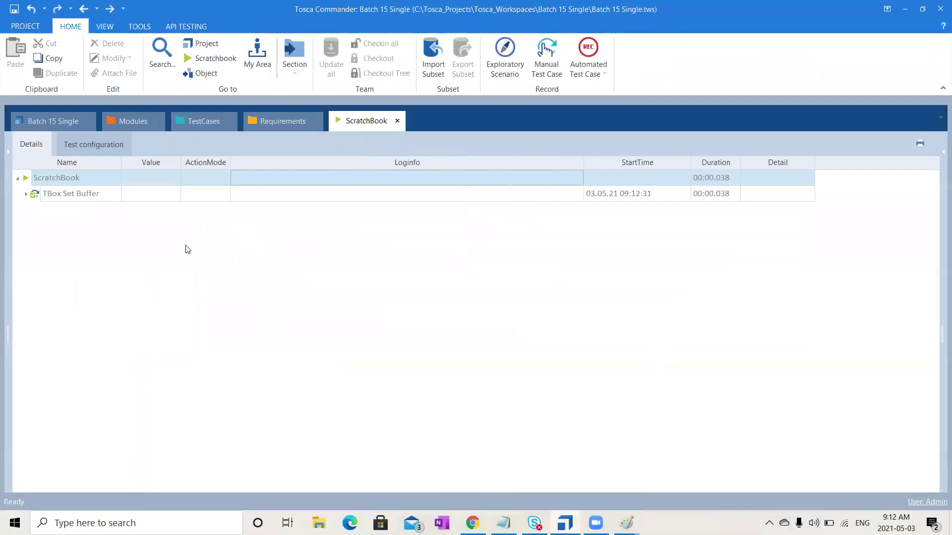
pyautogui.rightClick(83, 194)
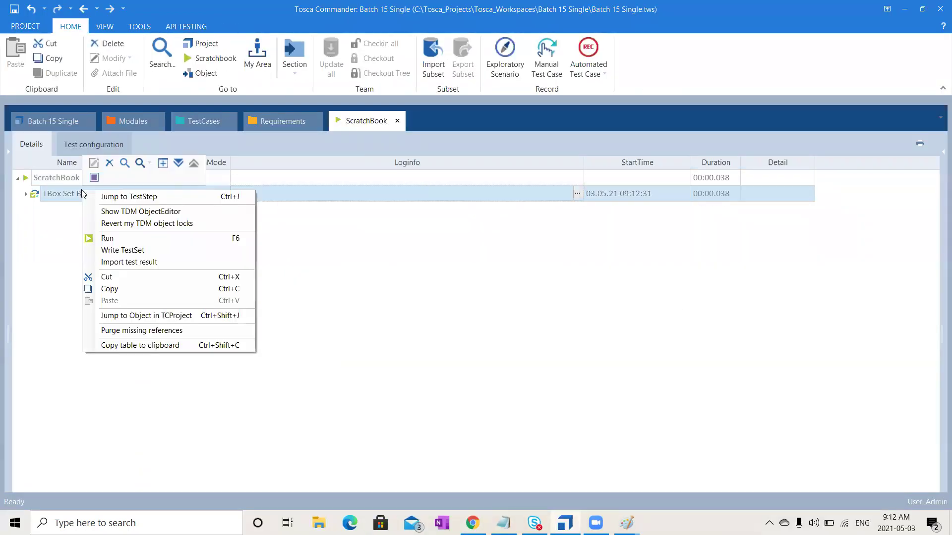
pyautogui.click(177, 167)
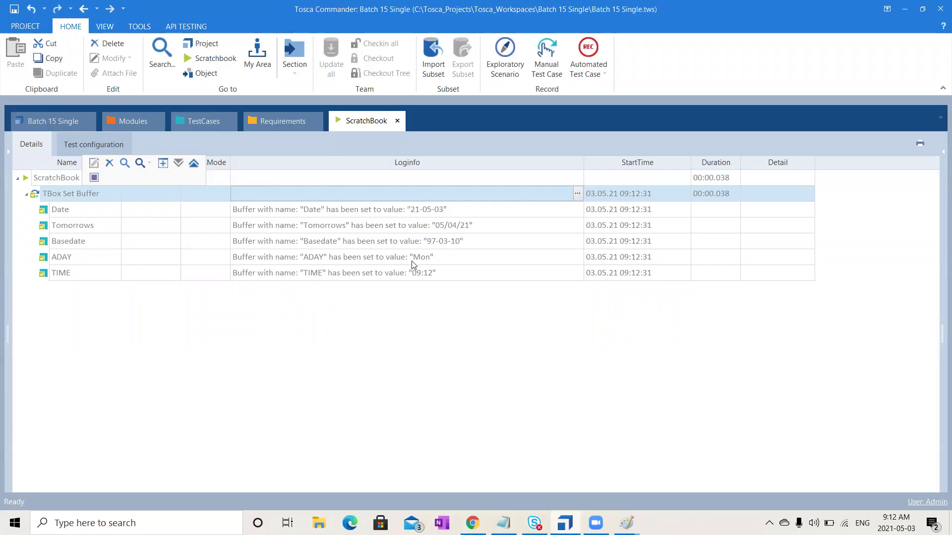
pyautogui.click(410, 280)
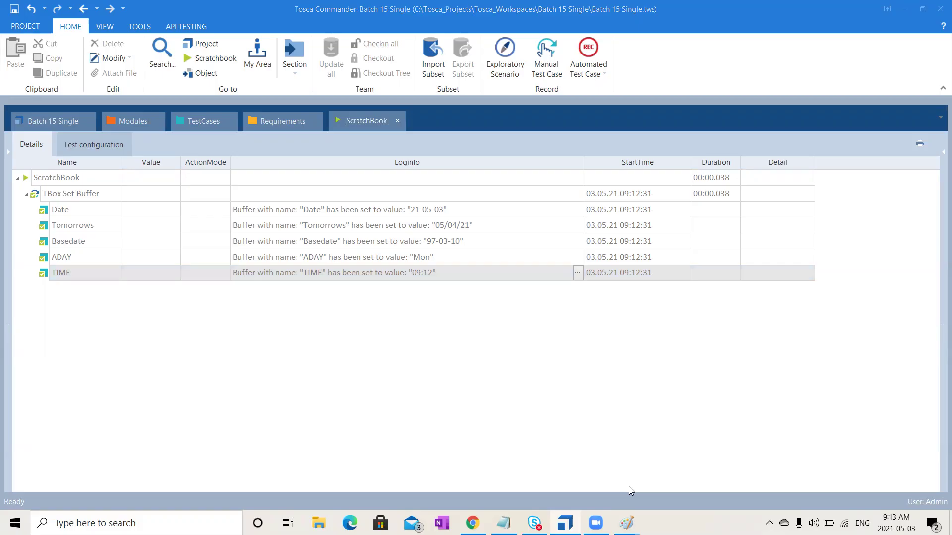
# Switch to the Tosca manual in Chrome and review the date and time format section, going back to the start of the page
pyautogui.hotkey('alt', 'Tab')
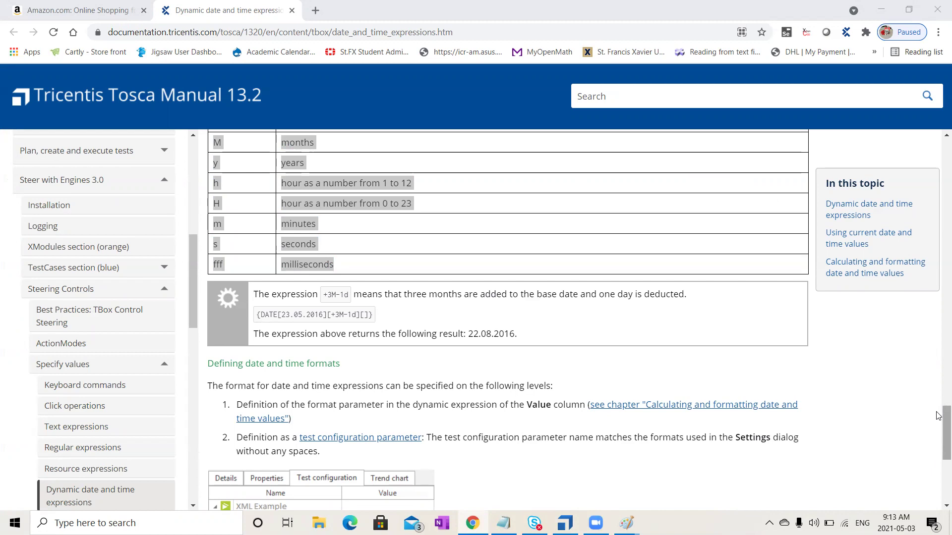
pyautogui.scroll(1, 938, 421)
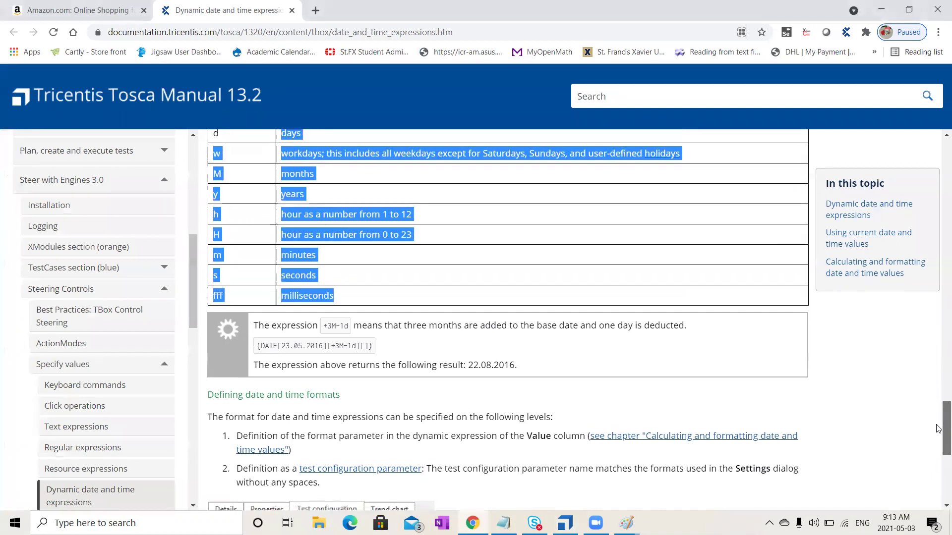
pyautogui.scroll(-4, 938, 428)
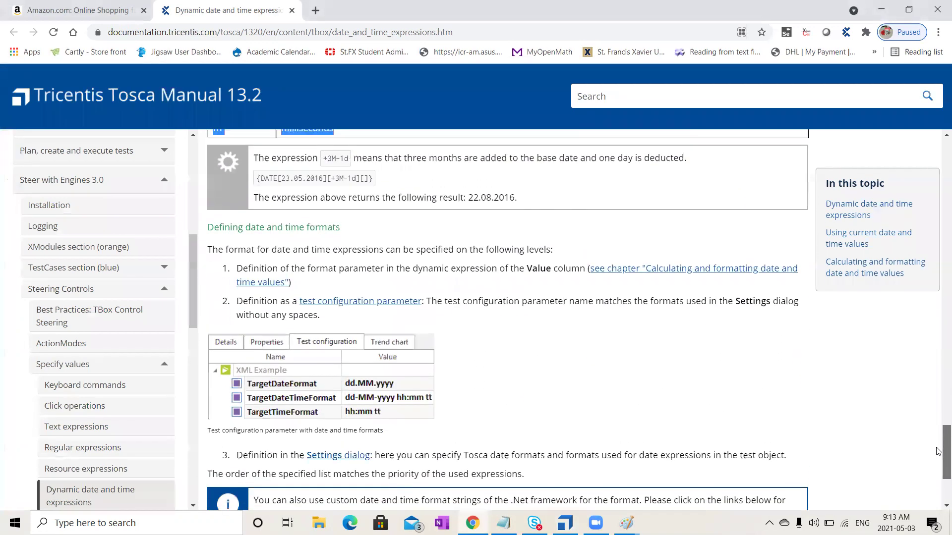
pyautogui.scroll(20, 938, 451)
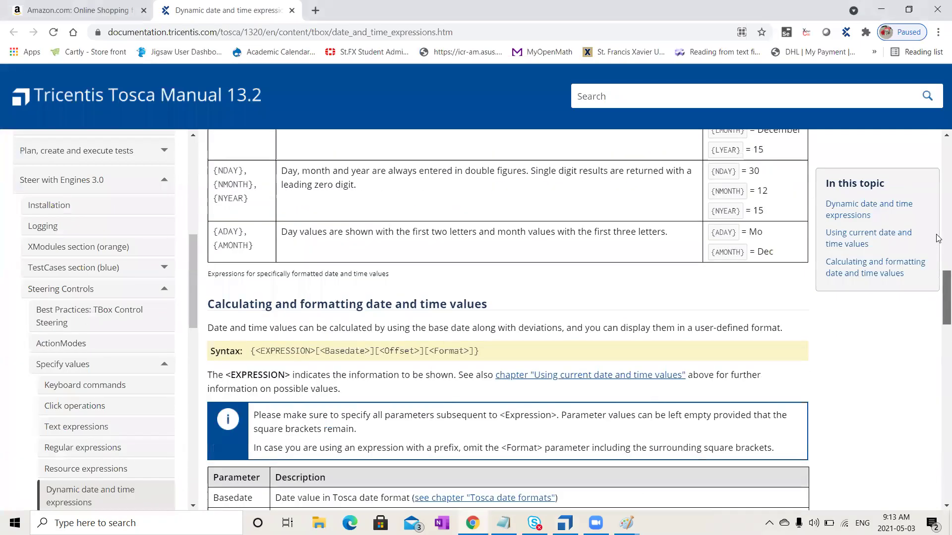
pyautogui.scroll(18, 939, 239)
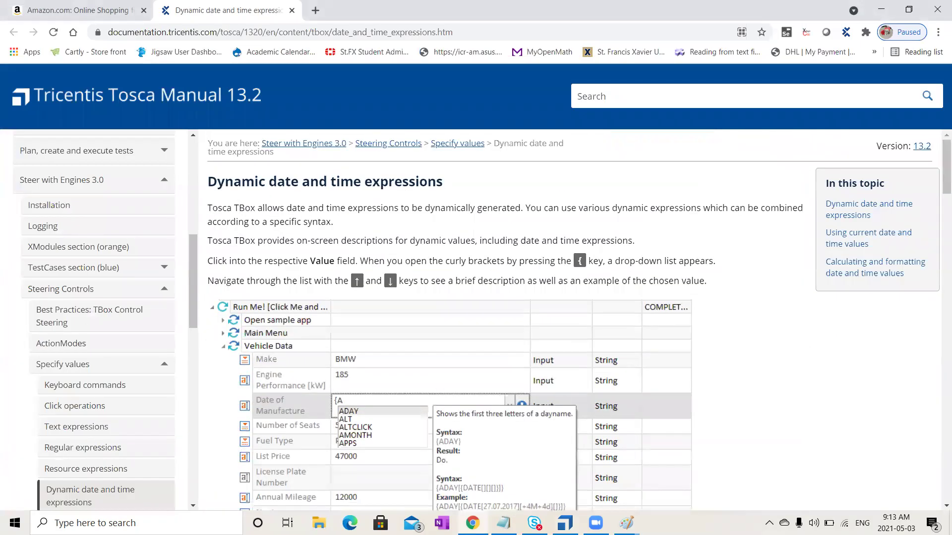